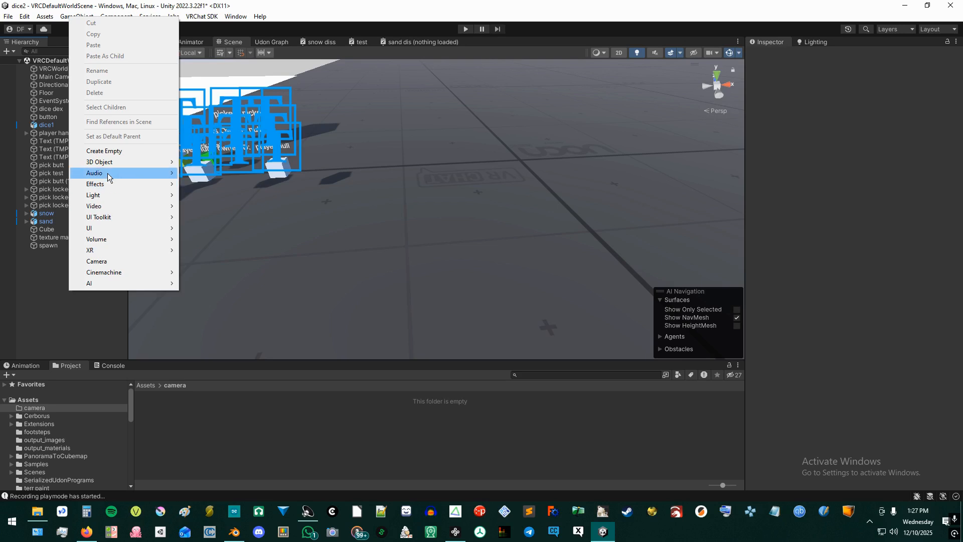
Step: Add a Camera to the scene and place it above the floor at about X 8, Y 1.2, Z -4.4
click(119, 261)
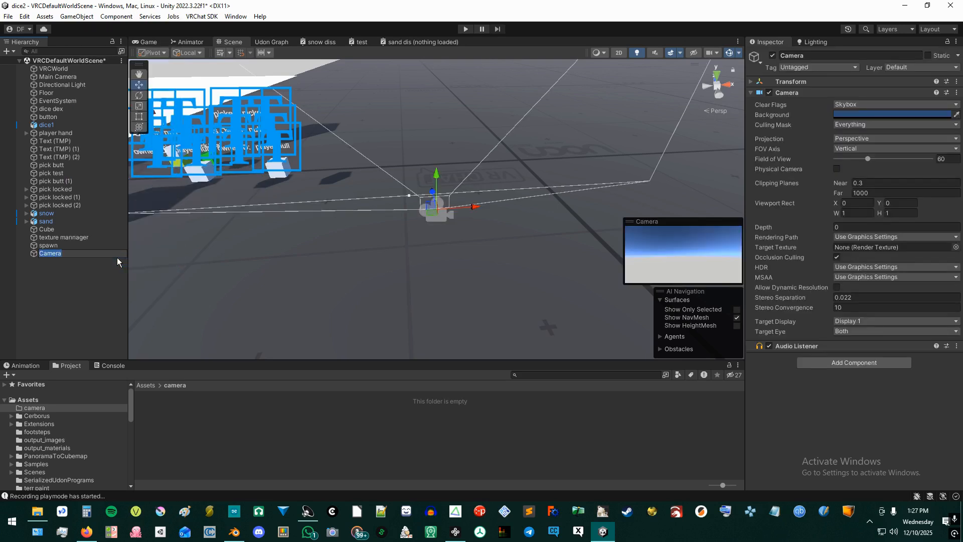
middle_drag(343, 258, 368, 263)
click(459, 262)
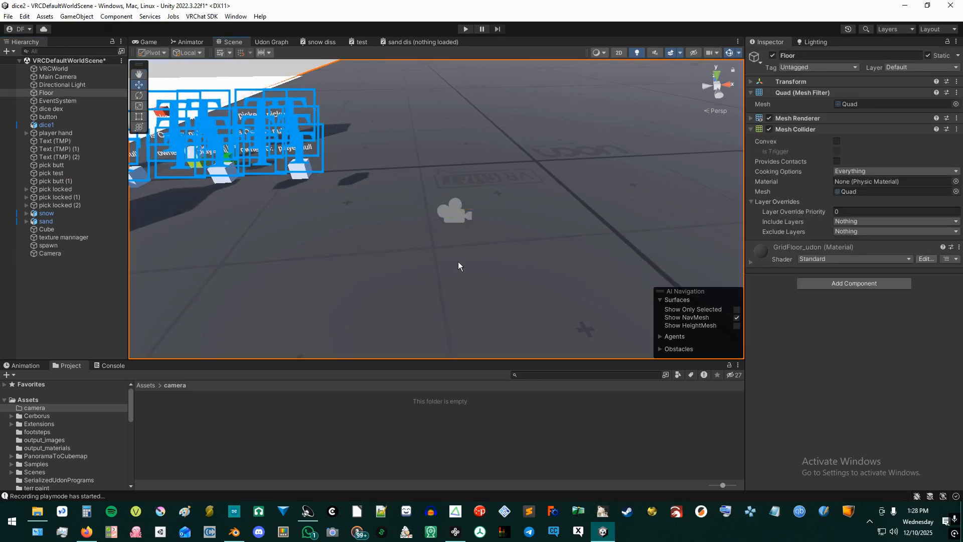
click(449, 216)
drag(449, 216, 444, 133)
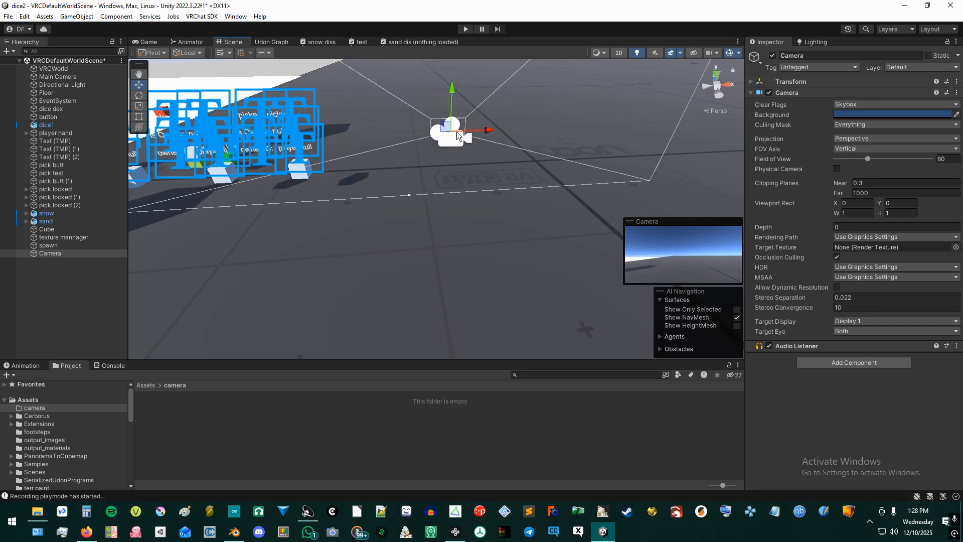
middle_drag(454, 132, 443, 215)
drag(442, 214, 344, 338)
middle_drag(431, 344, 507, 258)
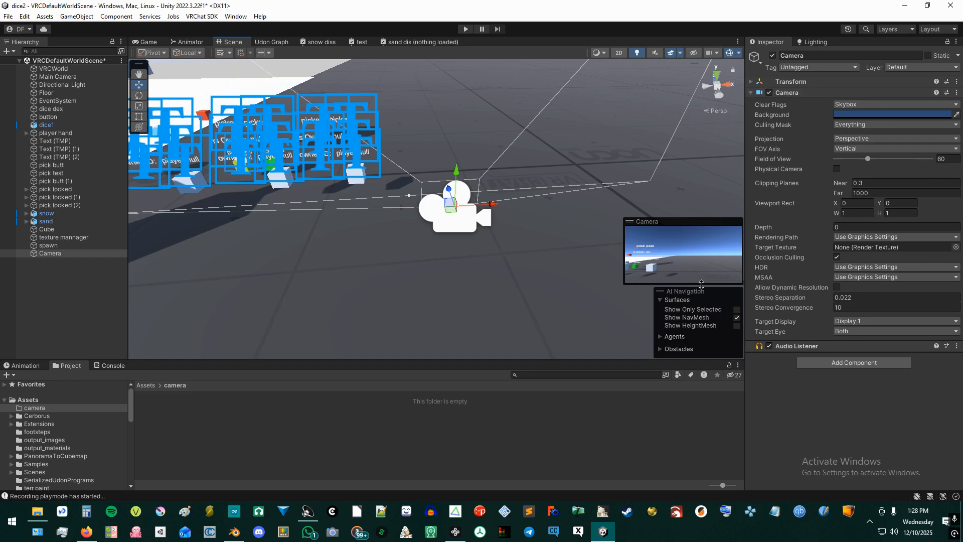
drag(457, 212, 546, 258)
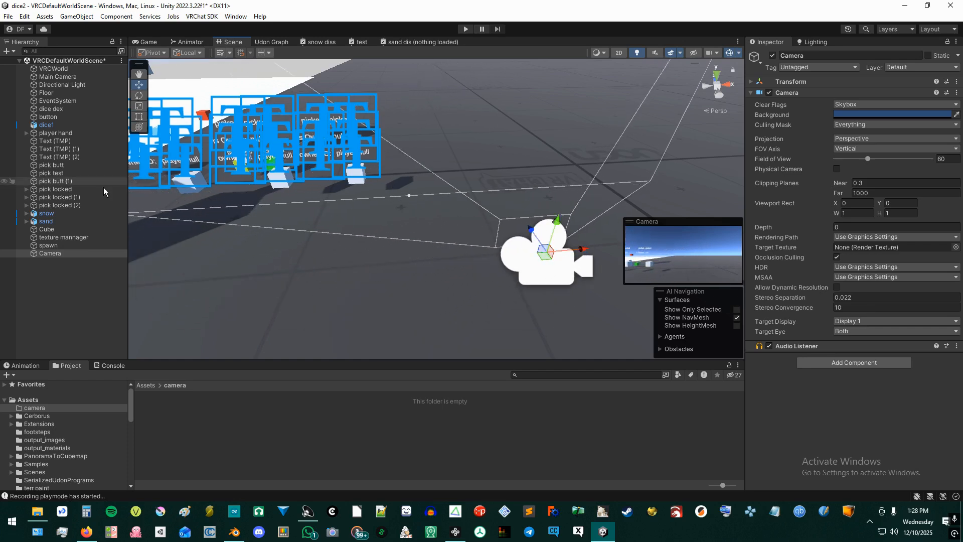
Step: Create a Render Texture in the camera folder and assign it as the new camera's target texture
right_click(240, 427)
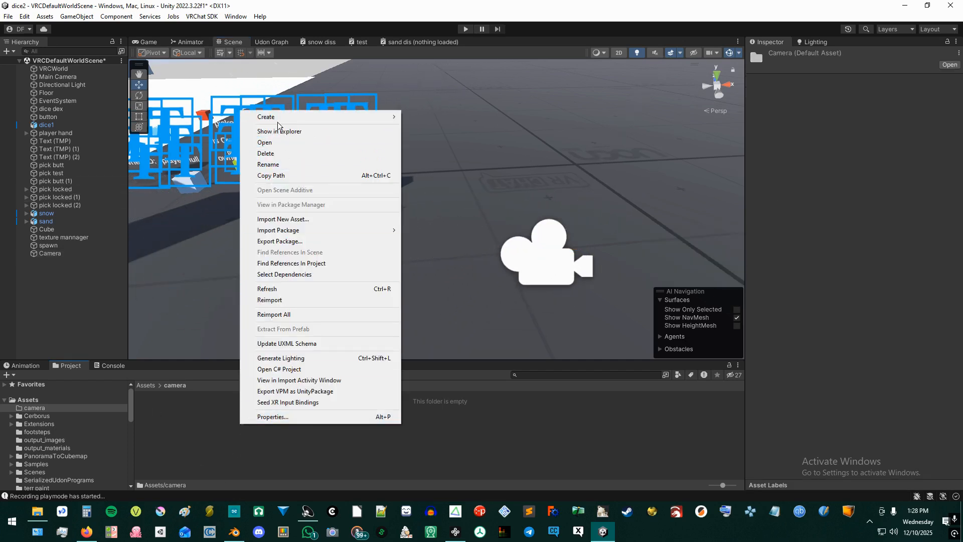
mouse_move(390, 117)
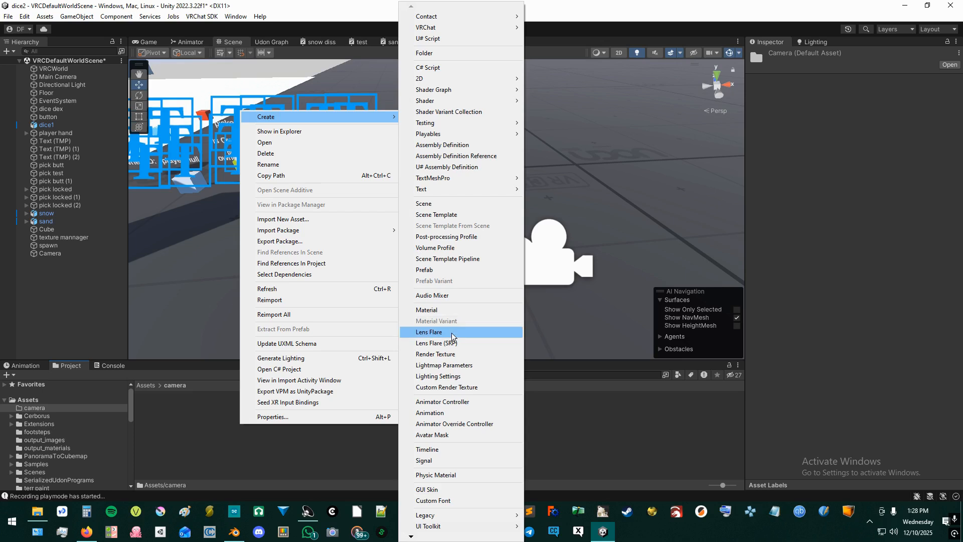
click(446, 354)
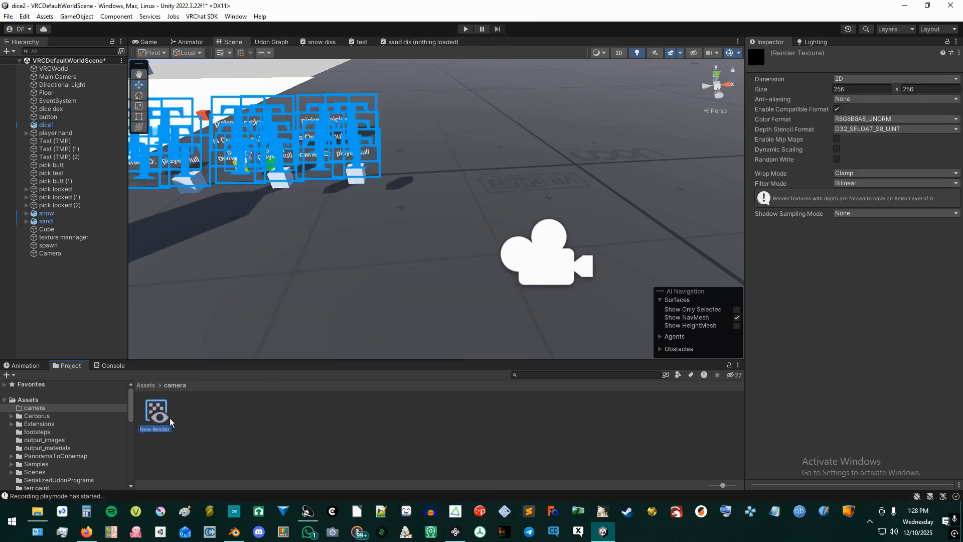
click(541, 268)
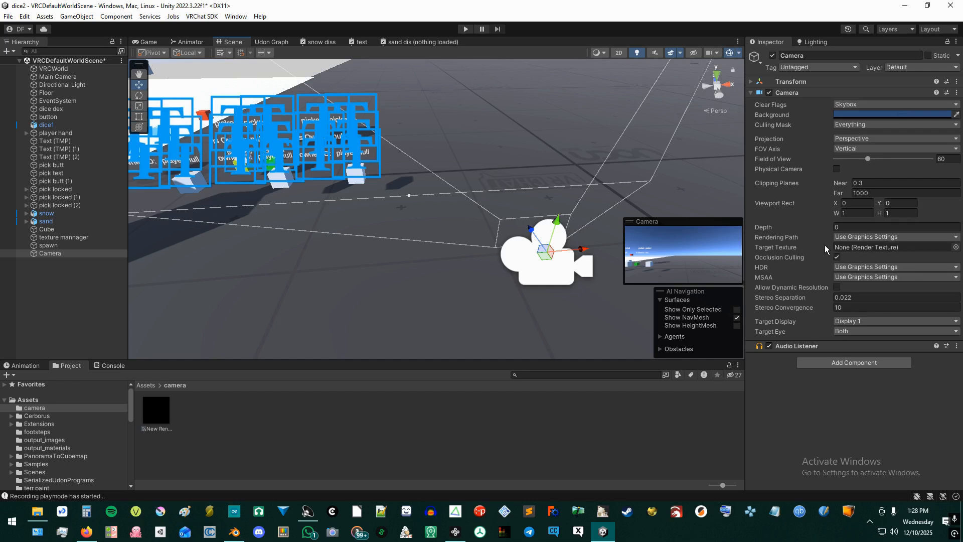
drag(156, 412, 871, 249)
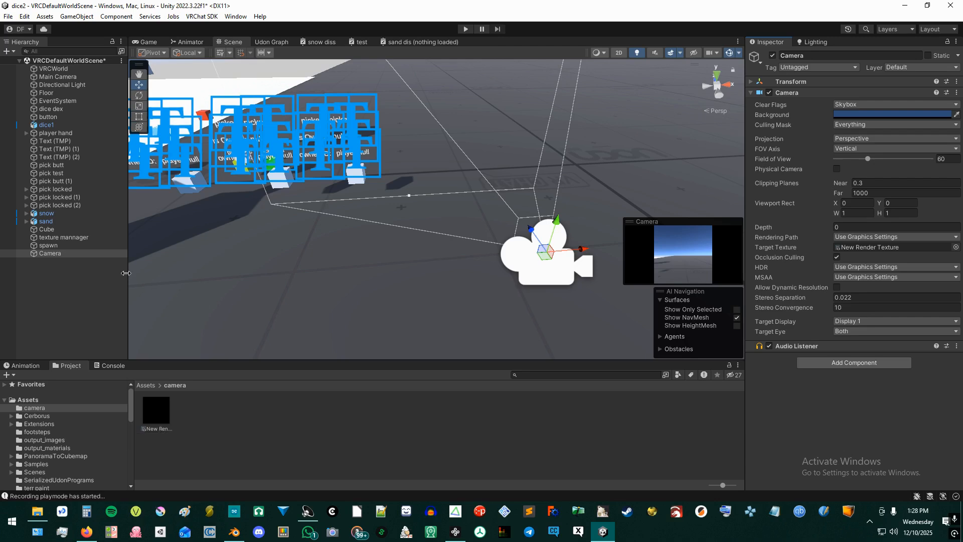
Step: Add a Plane to the scene and move it to about X 8.1, Y 0.9, Z -1
right_click(263, 418)
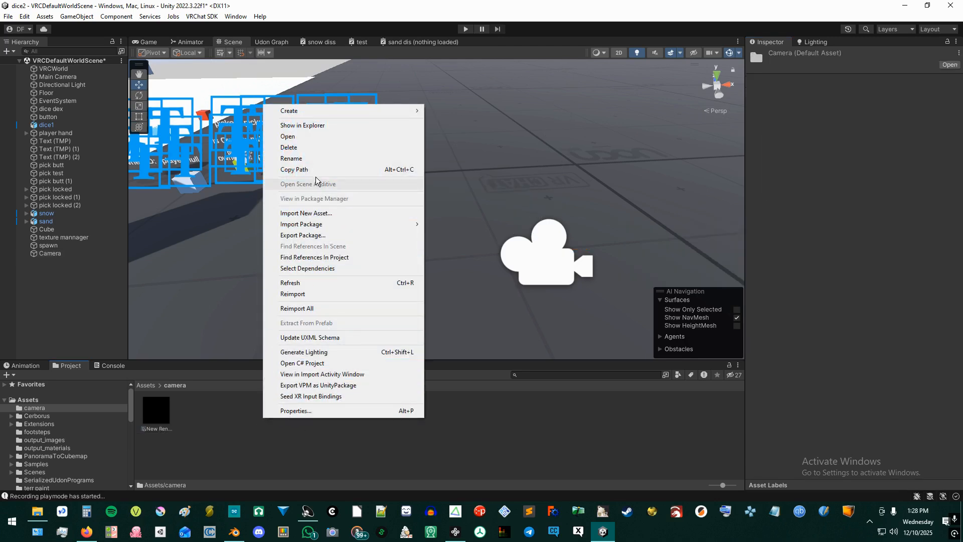
right_click(57, 291)
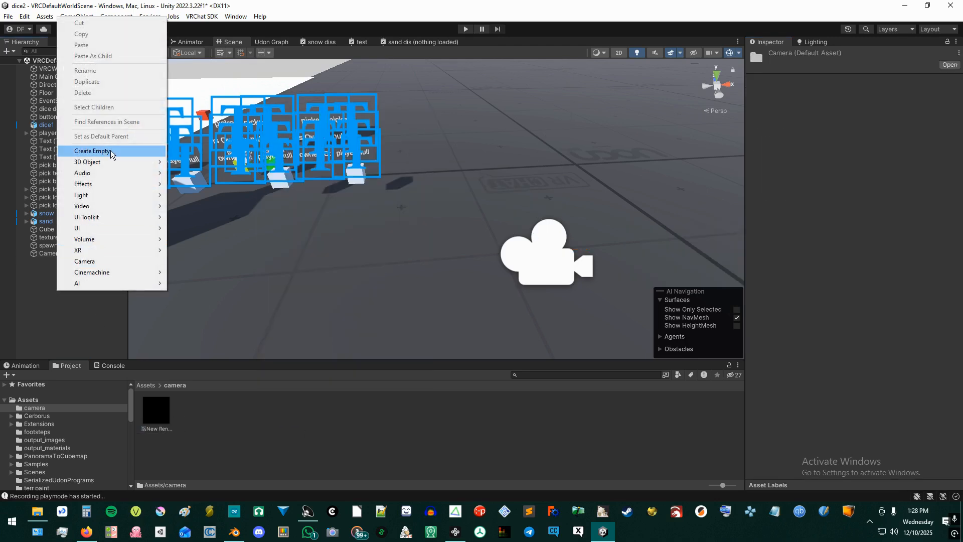
mouse_move(110, 162)
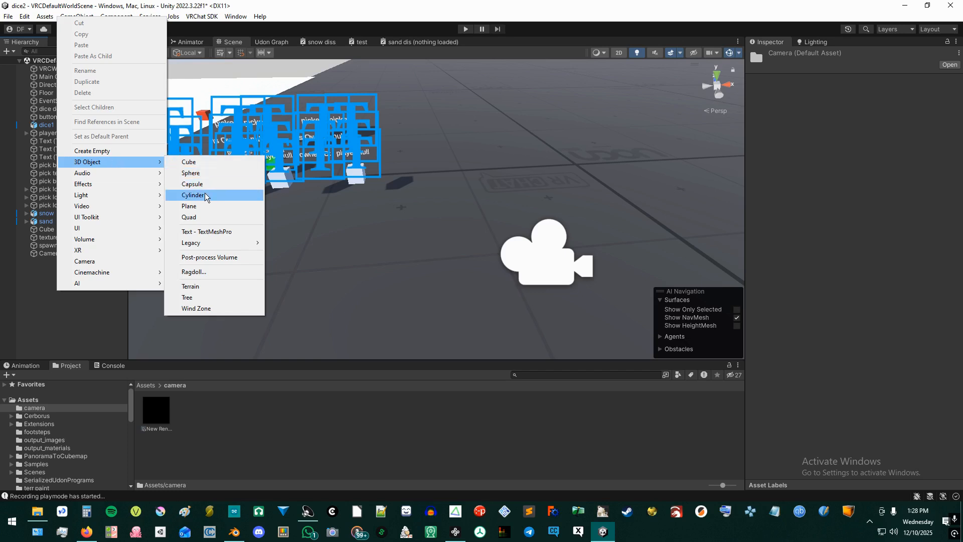
click(190, 206)
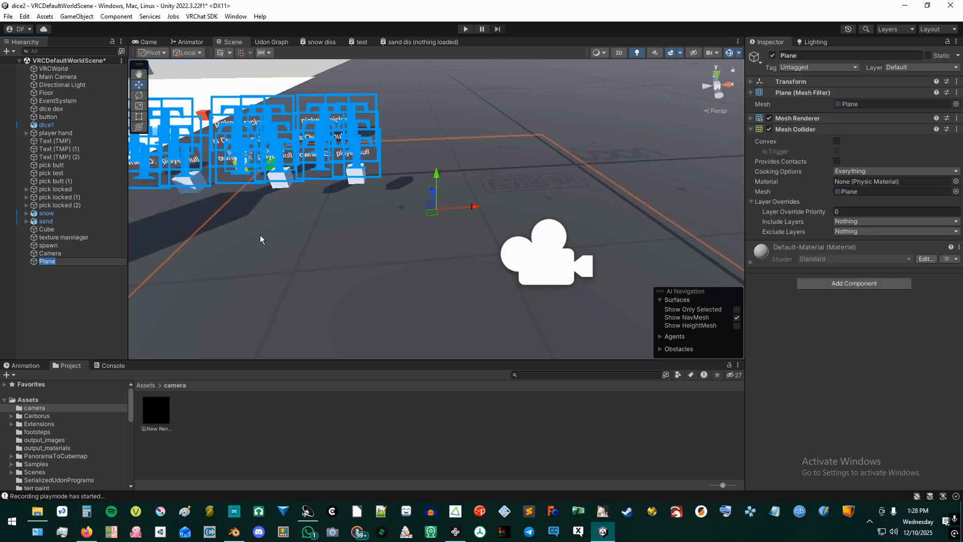
drag(436, 205, 475, 282)
Step: Stand the plane upright by setting its X rotation to -90
key(e)
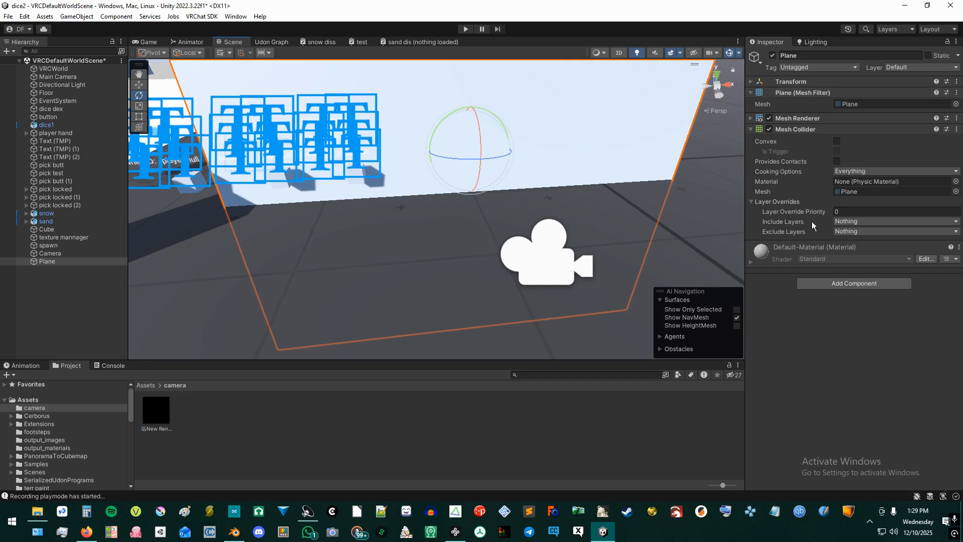
click(751, 81)
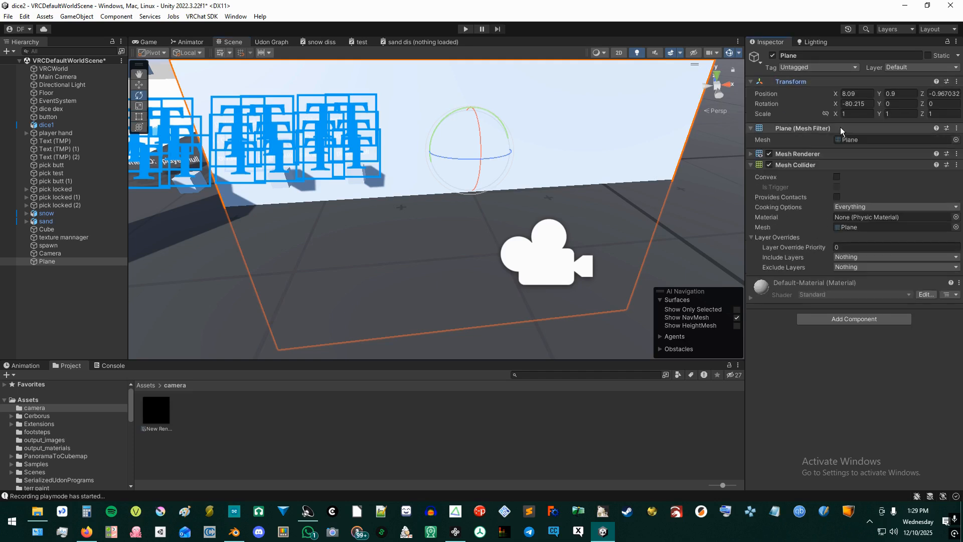
click(869, 104)
text(-90)
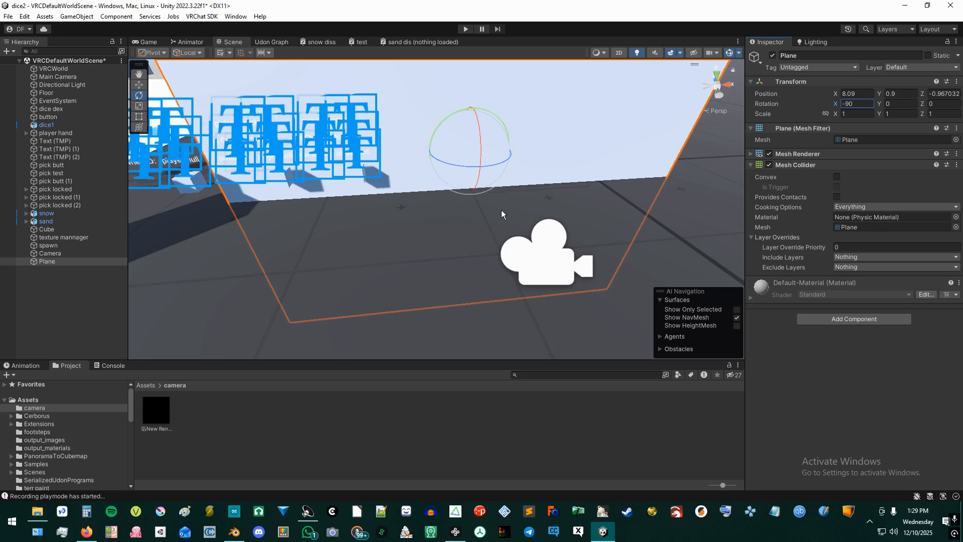
Step: Shrink the plane uniformly to a scale of about 0.2 and move it in front of the camera, at about Y 1.25, Z -2.6
right_drag(461, 240, 505, 267)
middle_drag(505, 267, 564, 221)
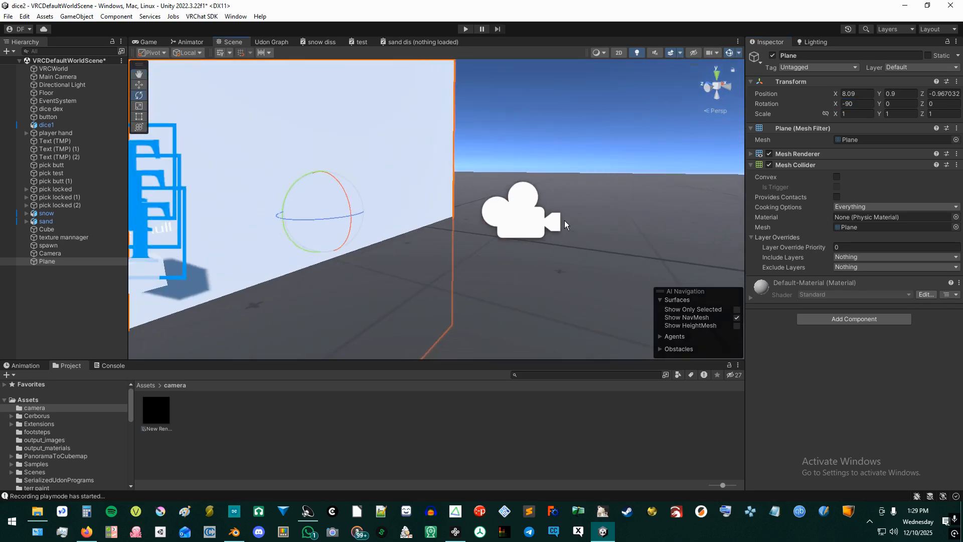
scroll(564, 221, down, 2)
key(w)
key(e)
key(r)
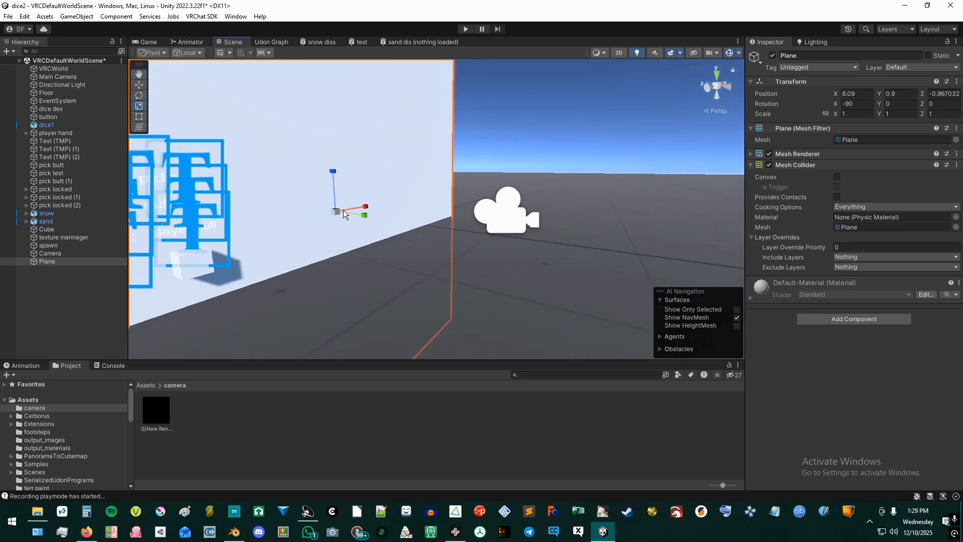
drag(343, 211, 345, 259)
key(w)
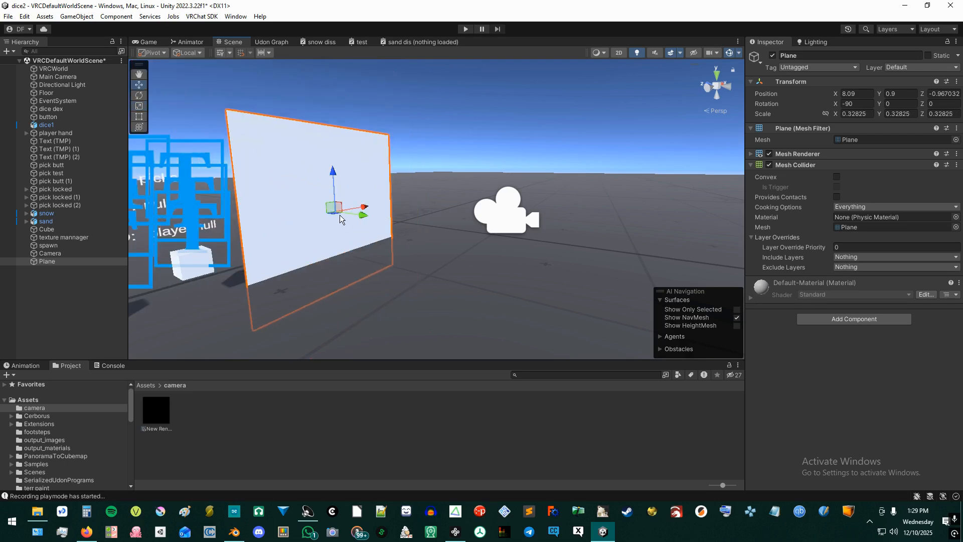
drag(341, 219, 401, 230)
key(e)
key(w)
key(r)
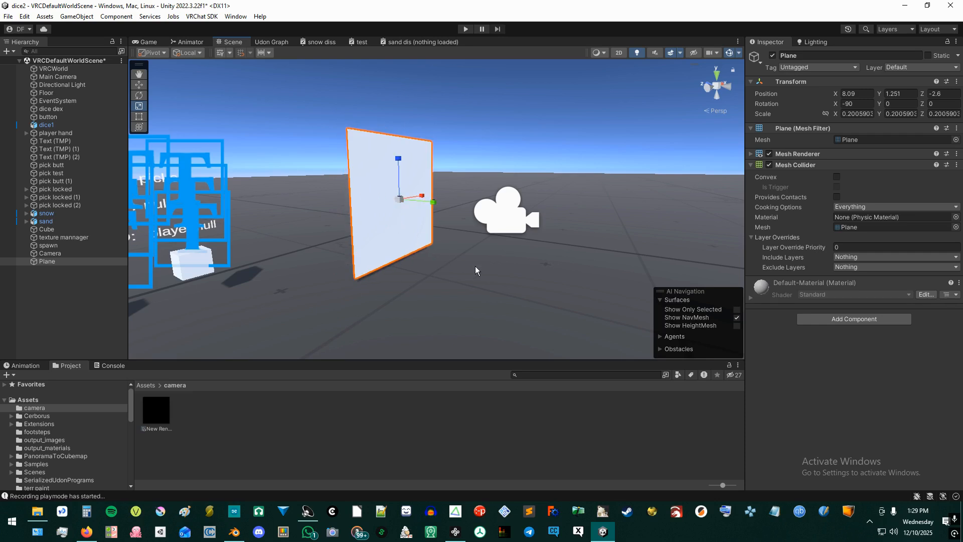
Step: Link the plane's scale proportions and set its scale to exactly 0.2 on all axes
click(826, 113)
click(856, 114)
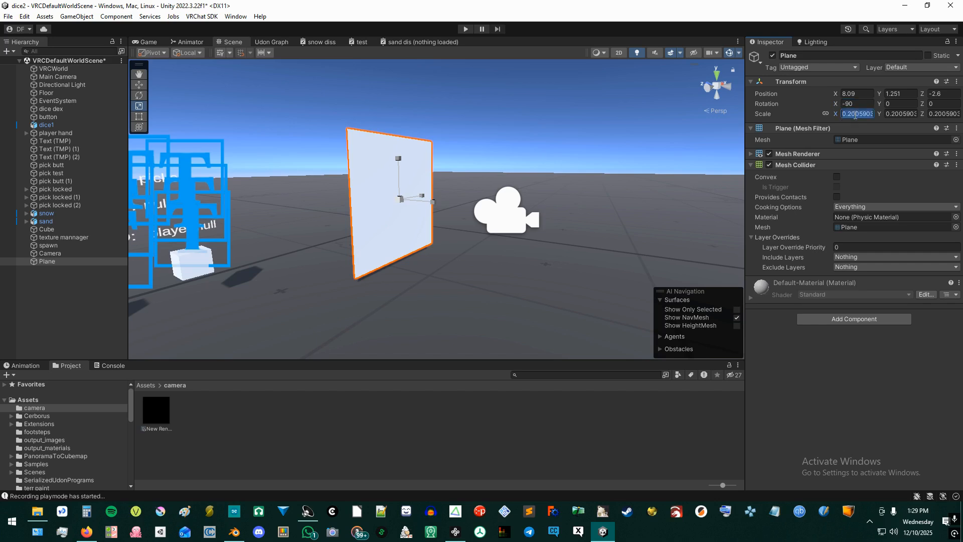
text(1)
key(BackSpace)
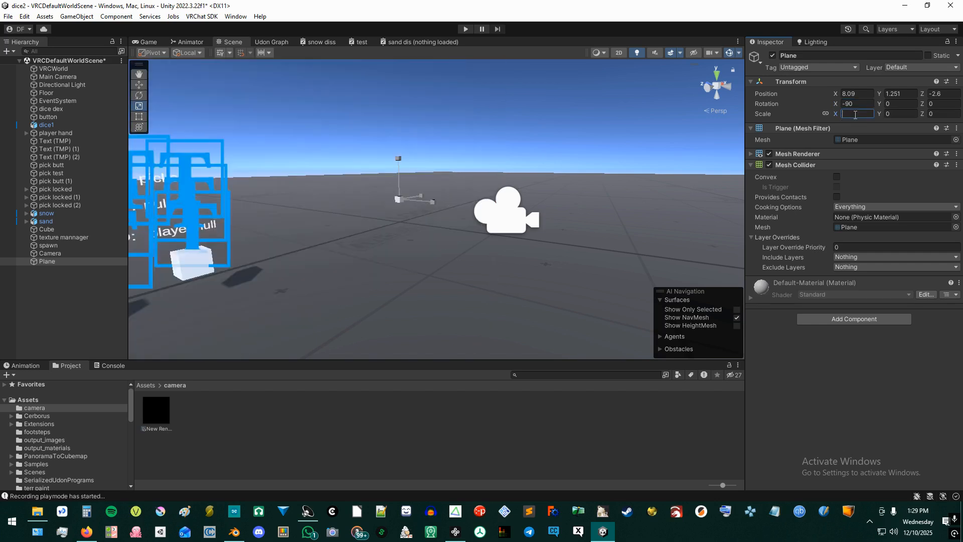
text(.1)
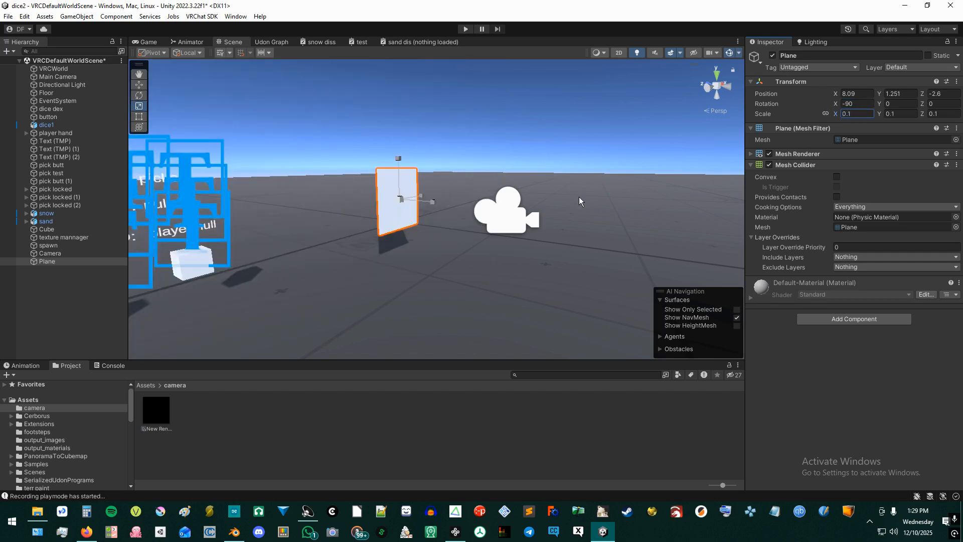
click(860, 114)
key(BackSpace)
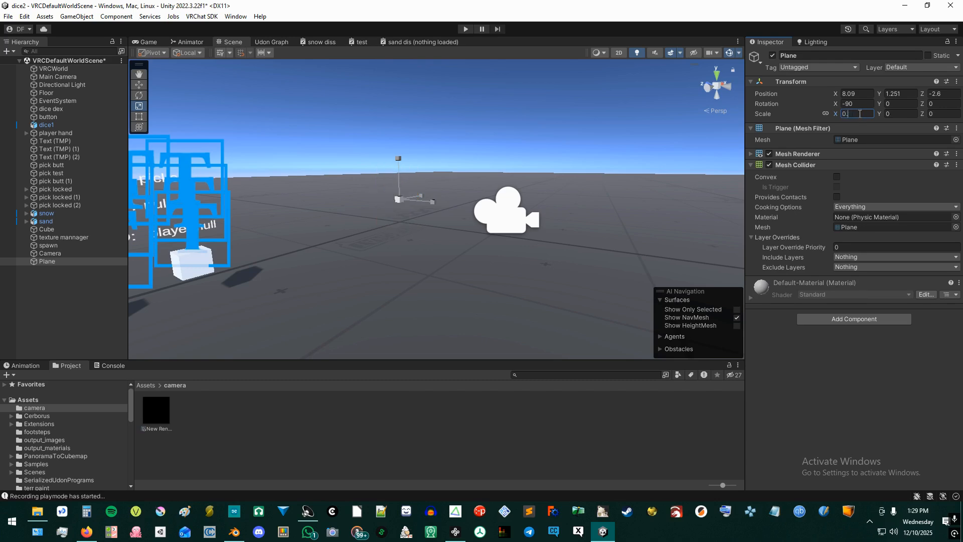
text(2)
click(506, 251)
Step: Create a material named "video screen" in the camera folder
right_drag(545, 257, 448, 287)
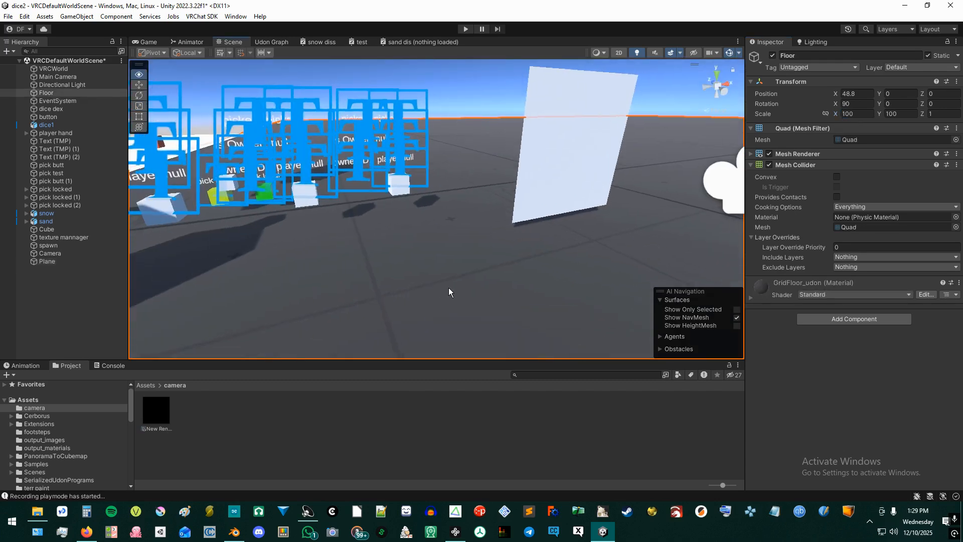
middle_drag(541, 245, 488, 258)
click(444, 179)
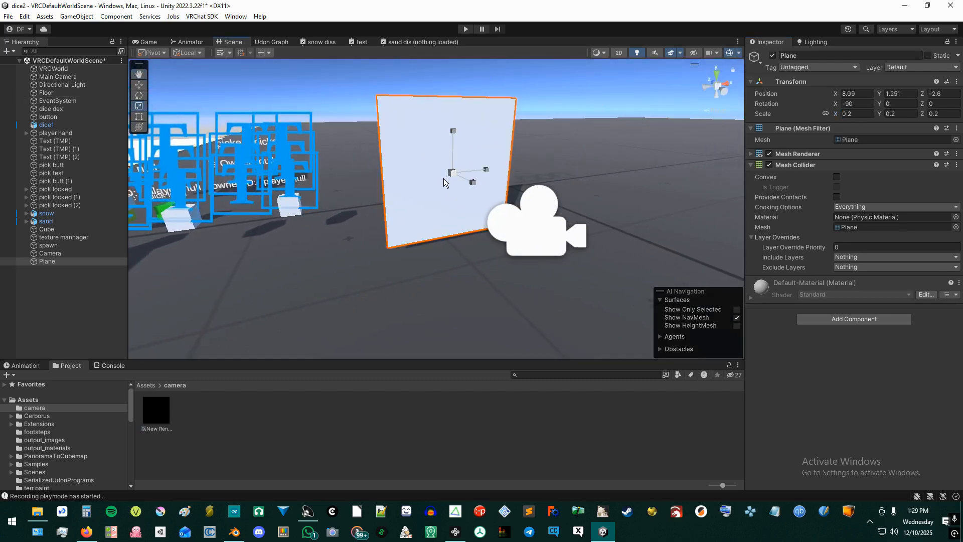
right_click(249, 436)
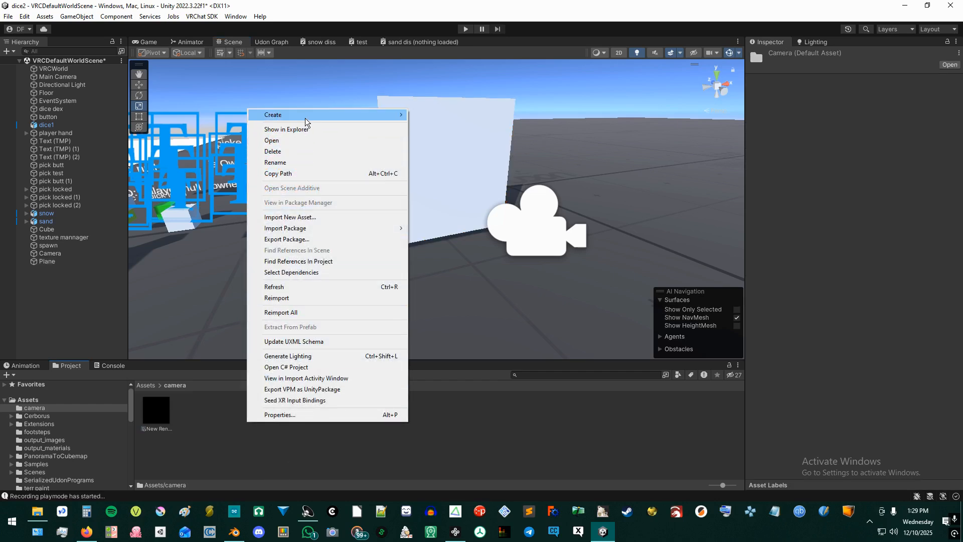
mouse_move(306, 119)
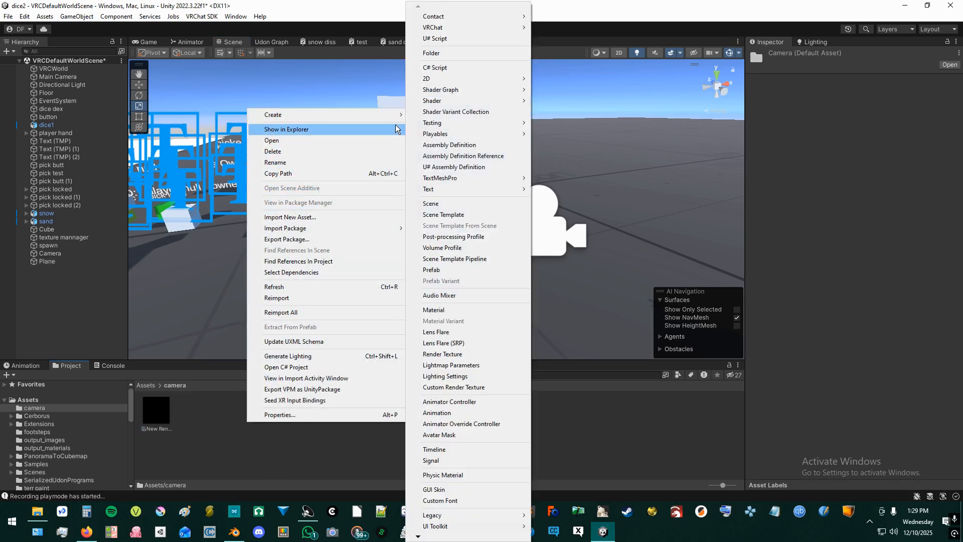
click(435, 310)
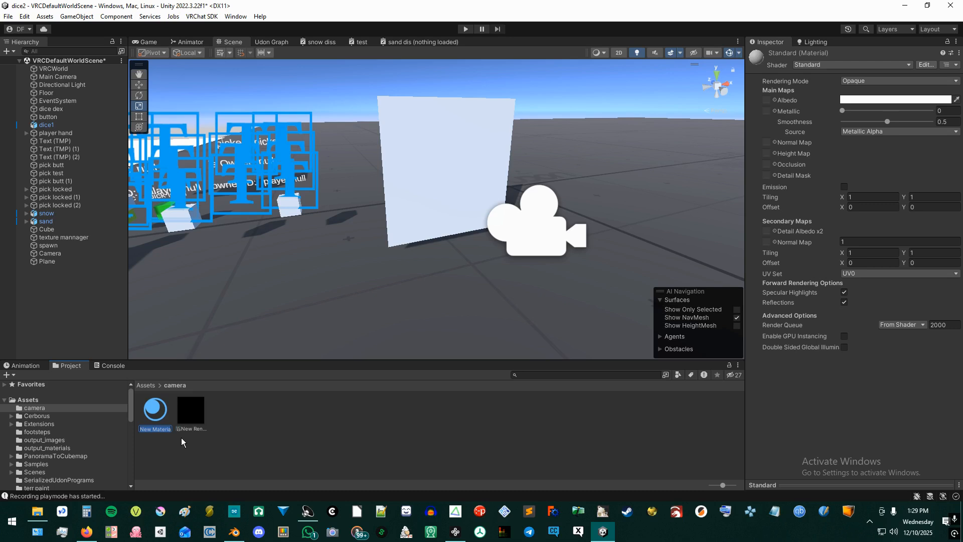
text(video screen)
key(Return)
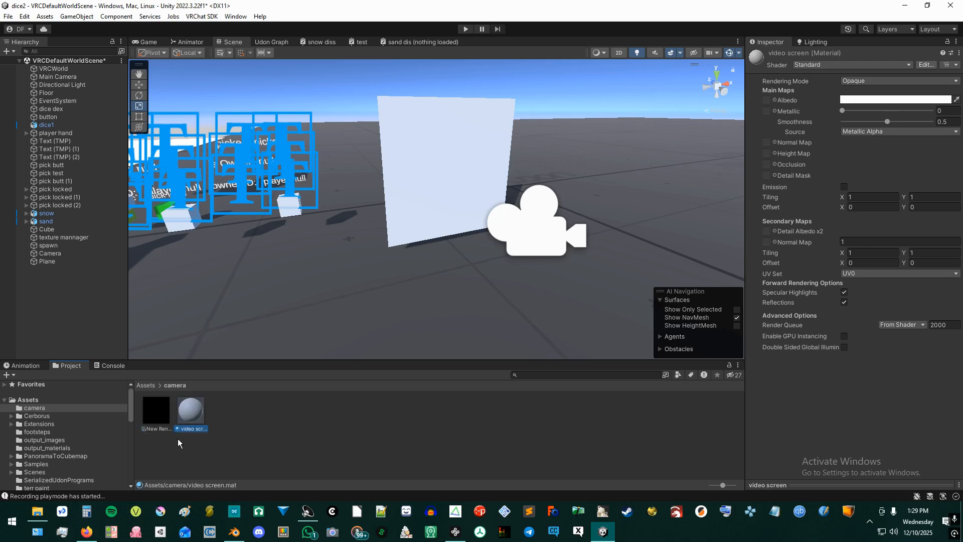
Step: Apply the video screen material to the plane and set the render texture as the material's albedo map
drag(191, 414, 426, 170)
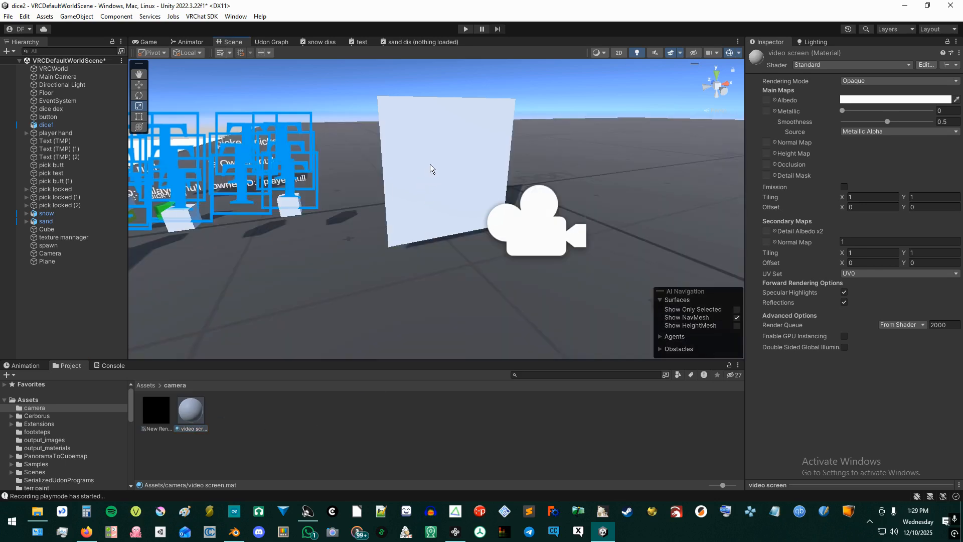
click(189, 414)
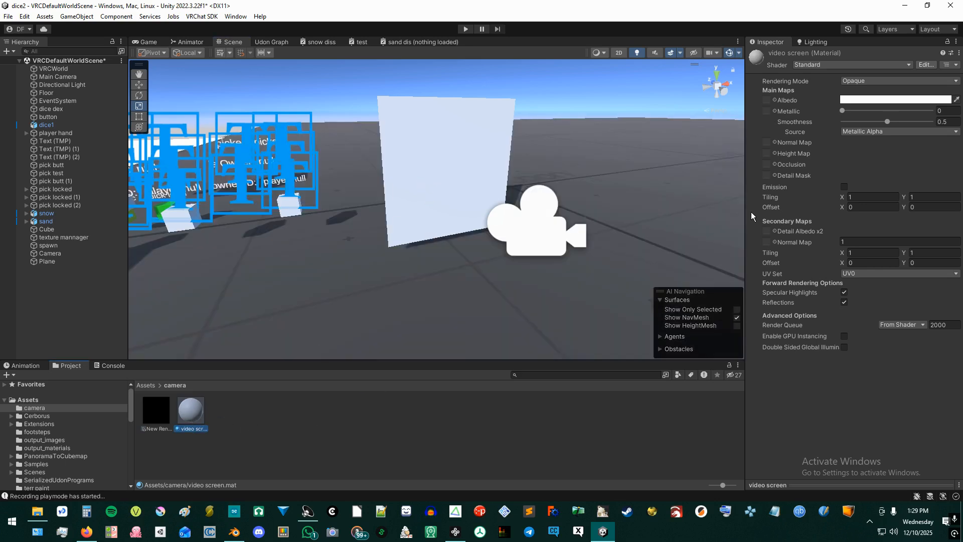
drag(144, 417, 766, 100)
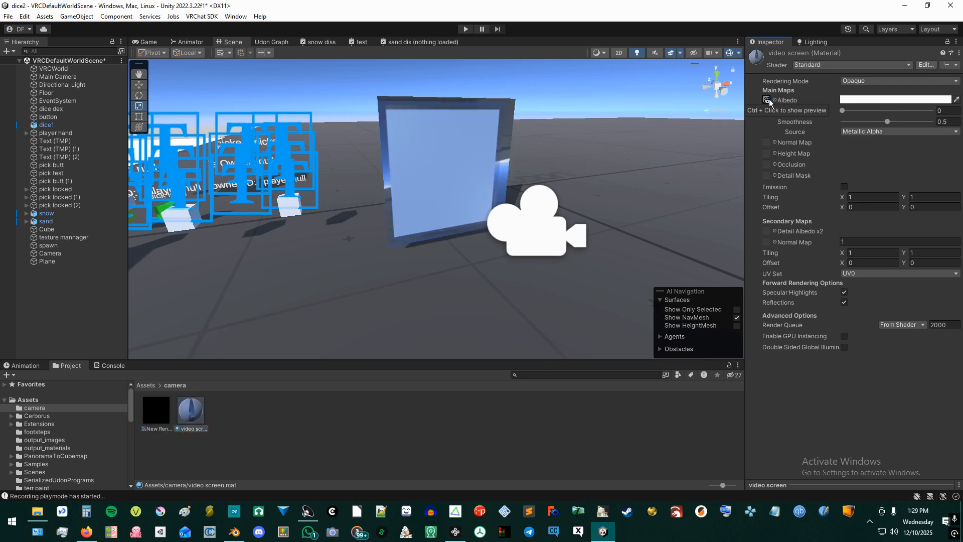
Step: Move the camera farther back from the plane, to about X 7.81, Y 1.25, Z -4.81
click(535, 230)
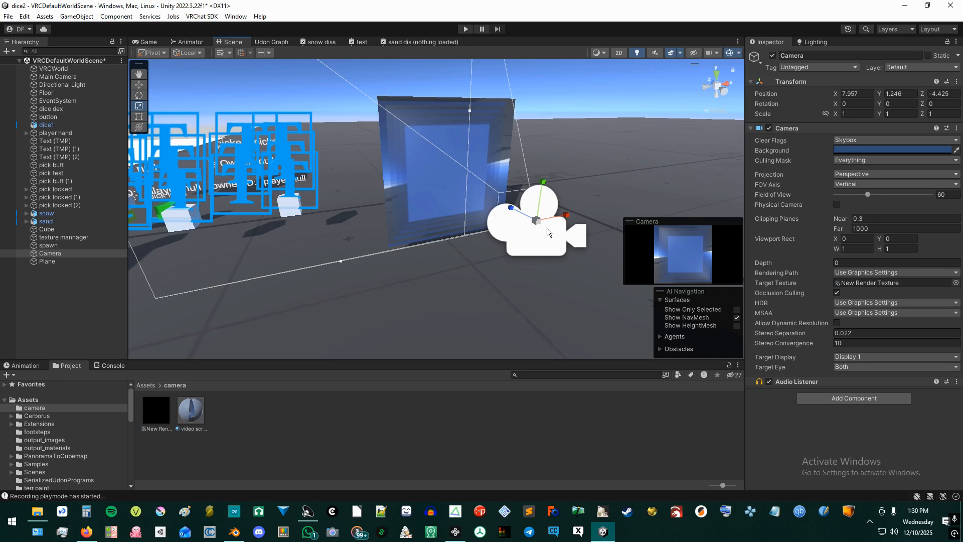
drag(540, 225, 562, 256)
click(439, 164)
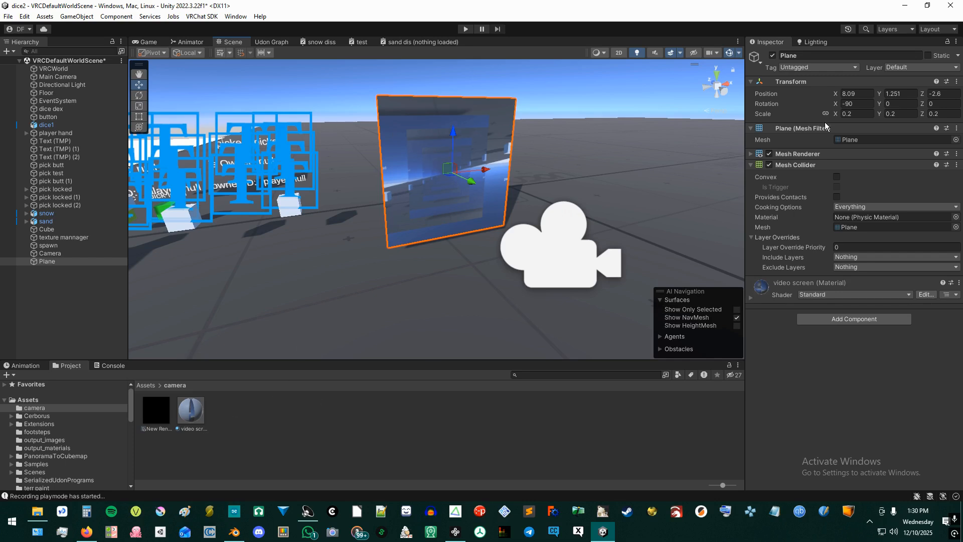
Step: Darken the albedo color of the video screen material to black
click(188, 405)
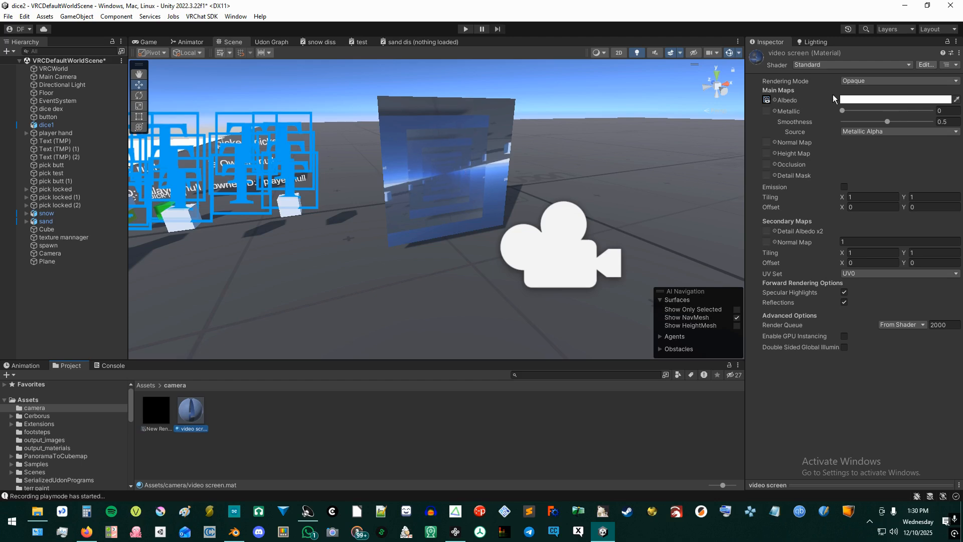
click(855, 100)
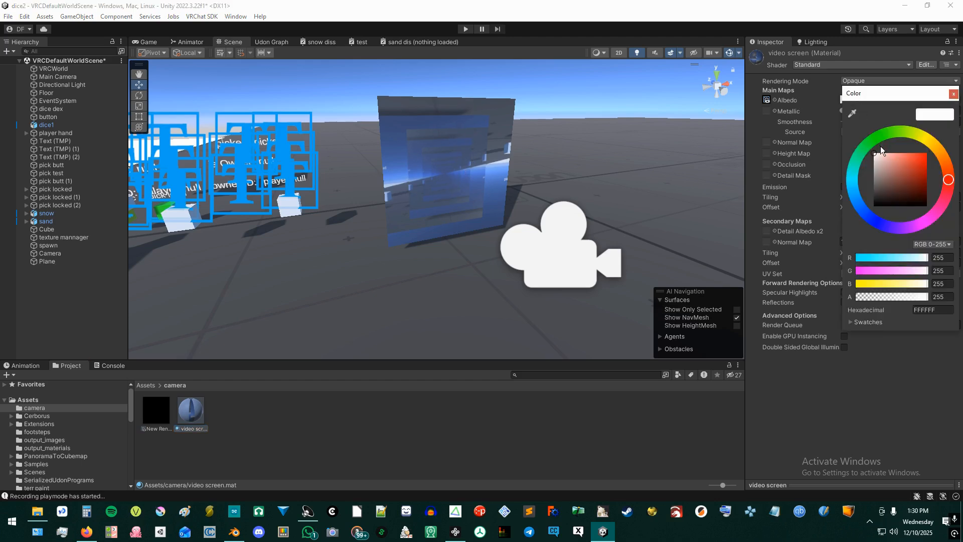
click(775, 99)
double_click(792, 135)
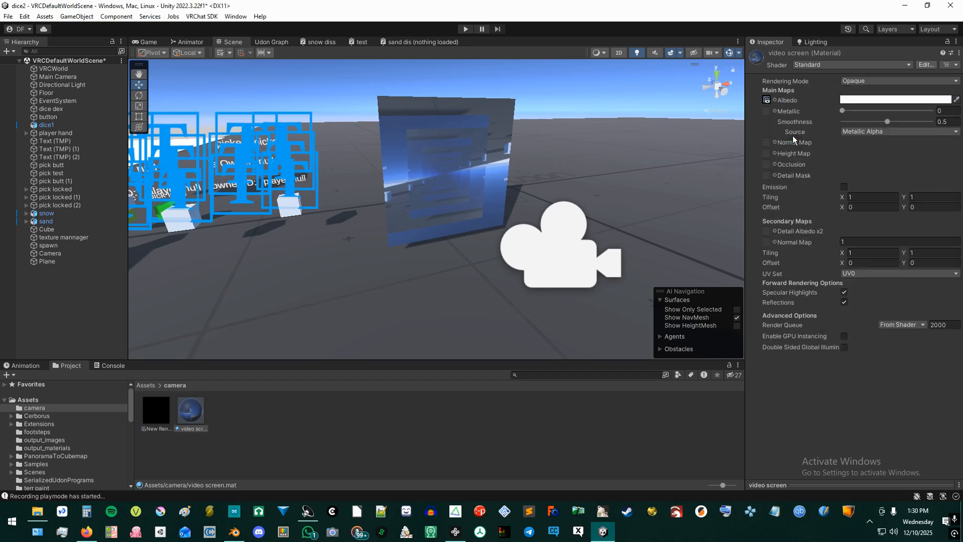
click(852, 100)
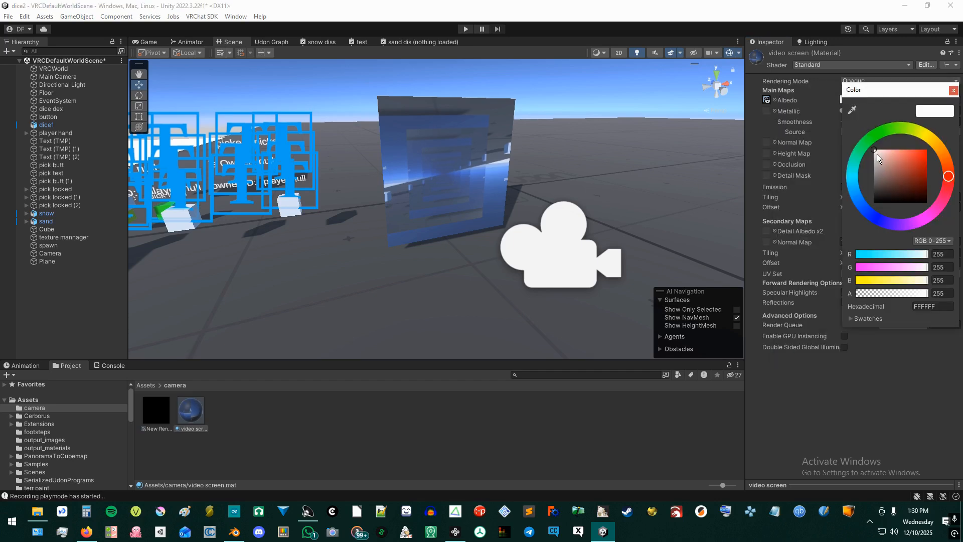
drag(877, 154, 875, 208)
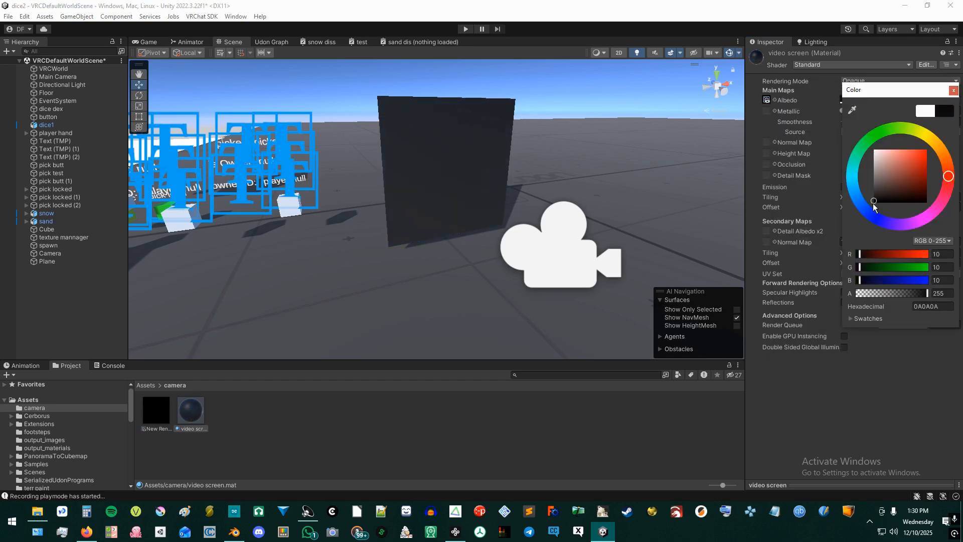
click(953, 91)
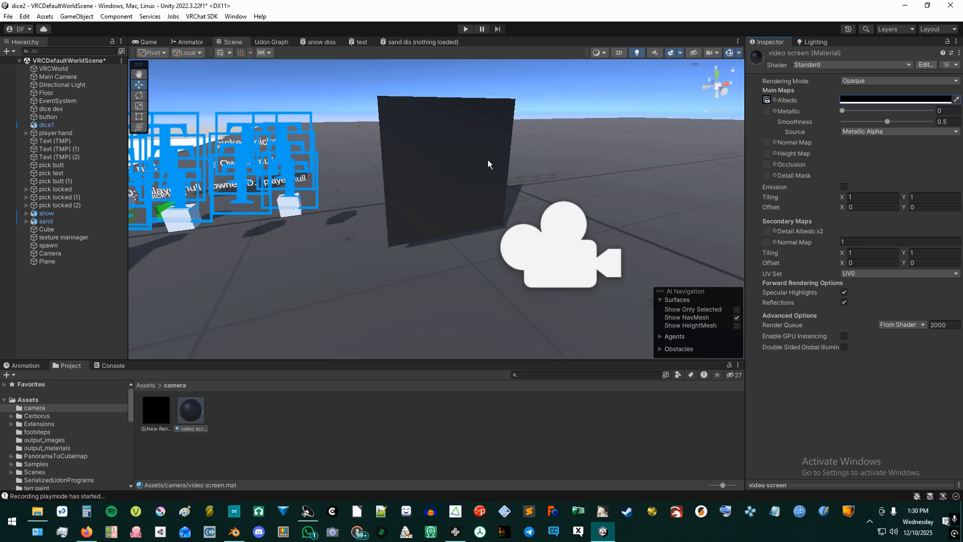
Step: Enable emission on the video screen material with the render texture as its emission map, and raise the smoothness to 1
click(844, 188)
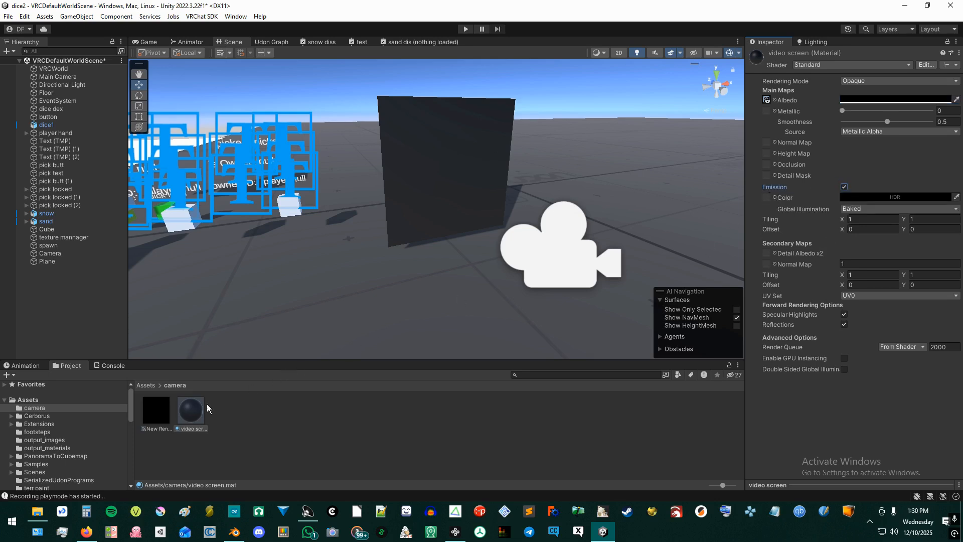
drag(162, 421, 770, 198)
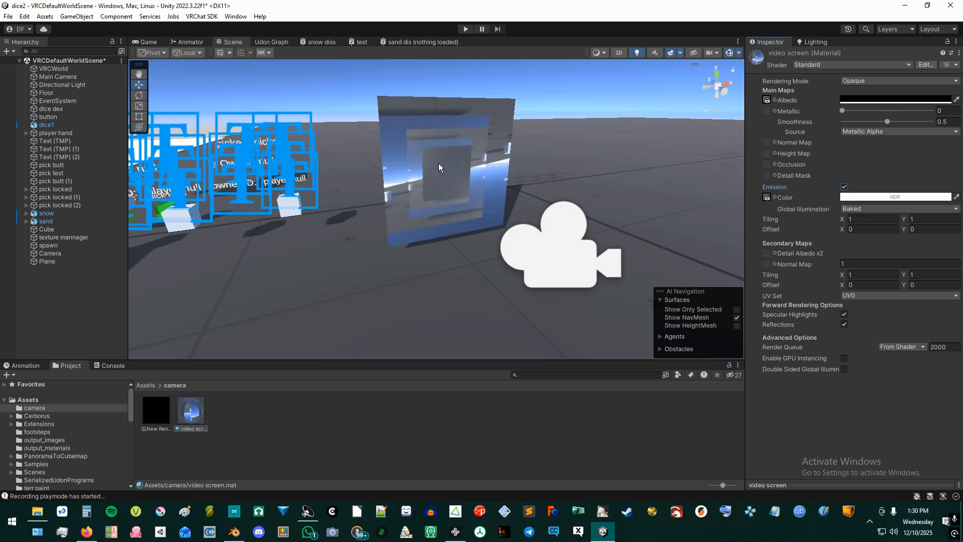
right_drag(360, 285, 368, 288)
middle_drag(367, 288, 462, 289)
drag(887, 122, 932, 121)
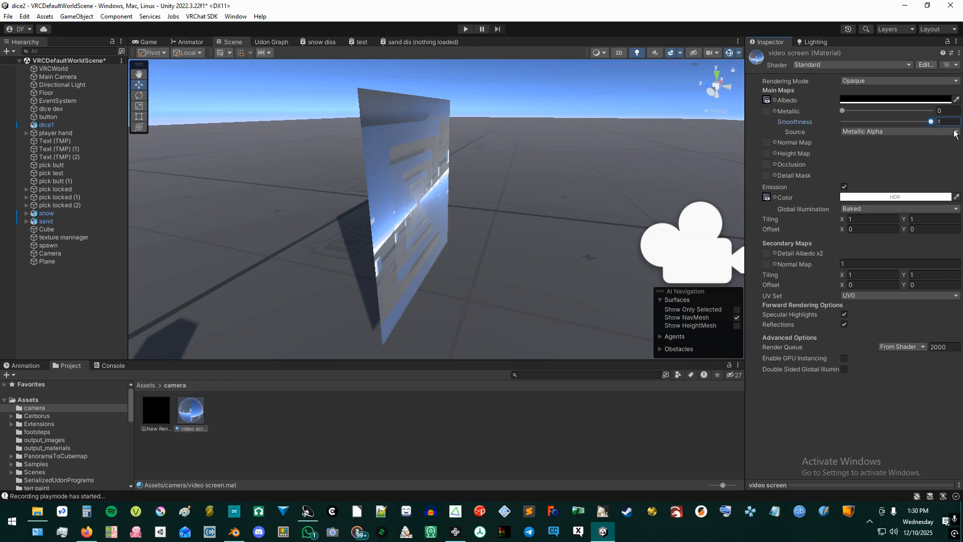
Step: Turn the camera upside down by setting its Z rotation to 180
right_drag(482, 270, 504, 283)
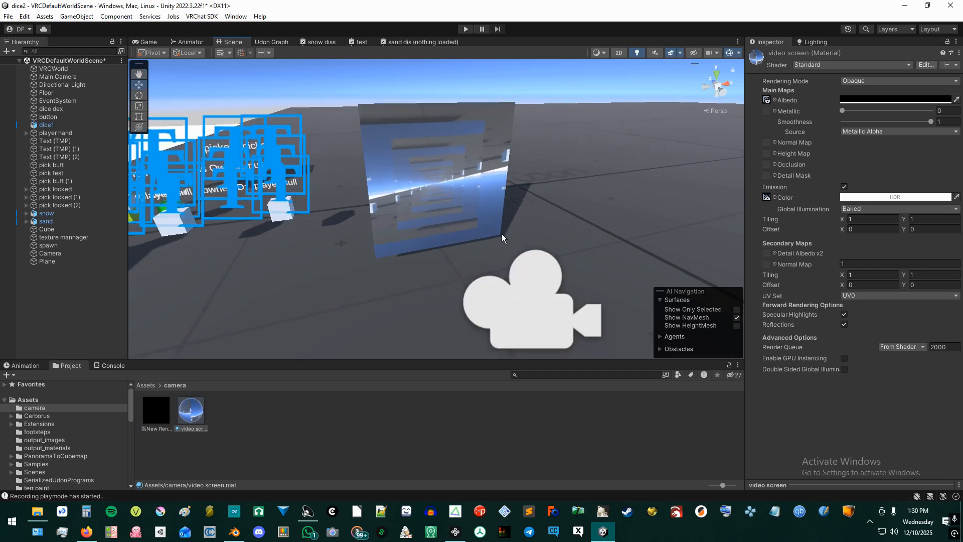
right_drag(502, 234, 558, 246)
click(558, 246)
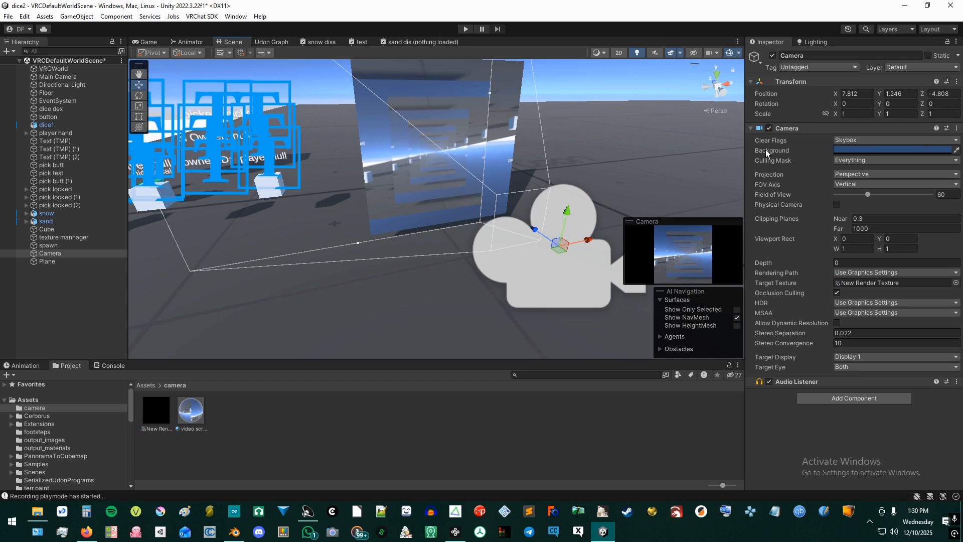
key(e)
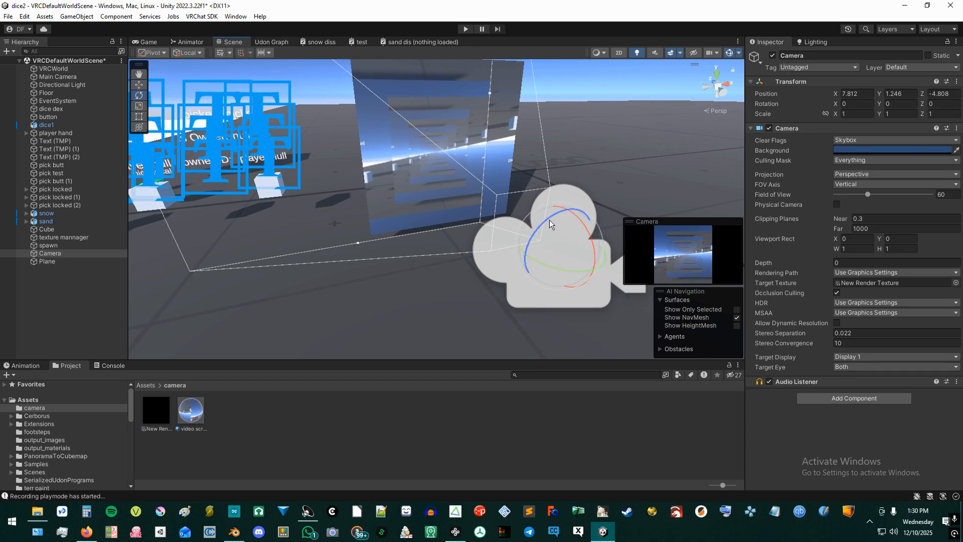
drag(549, 220, 494, 9)
click(946, 103)
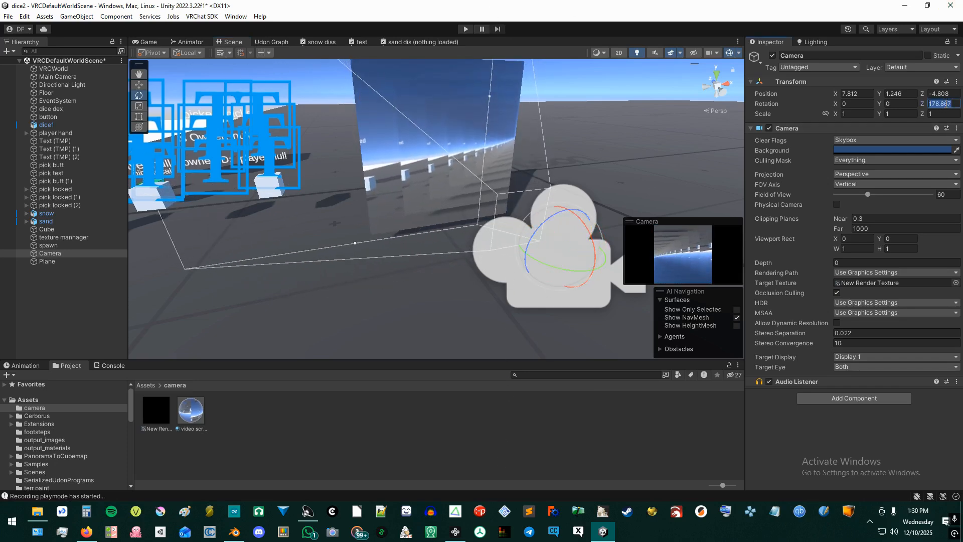
text(180)
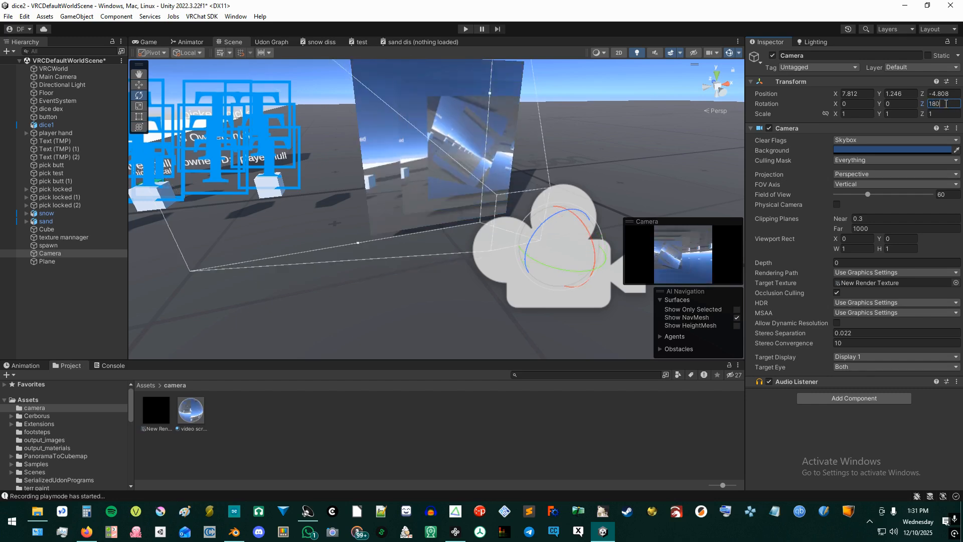
Step: Move the camera around in front of the plane, ending at about X 8.16, Y 1.19
scroll(501, 129, down, 4)
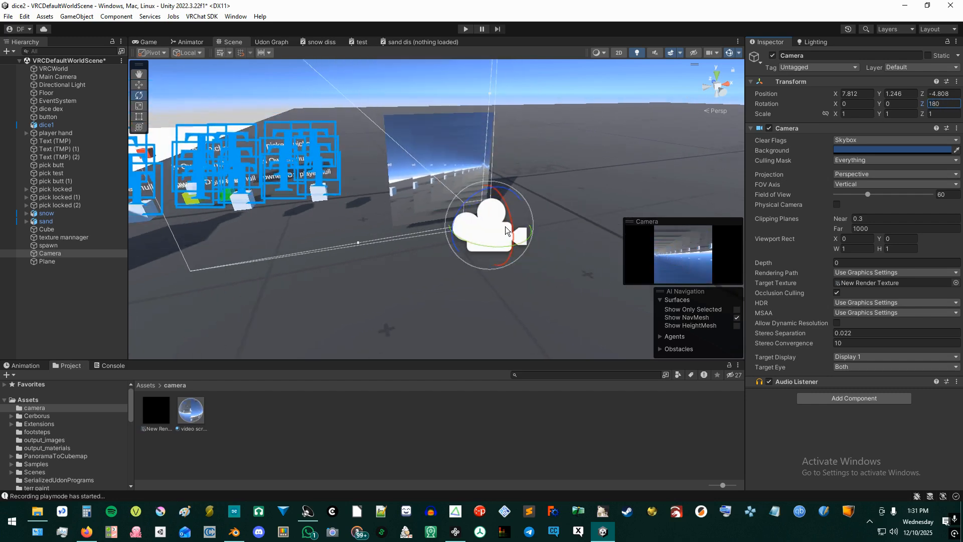
key(w)
drag(489, 230, 557, 206)
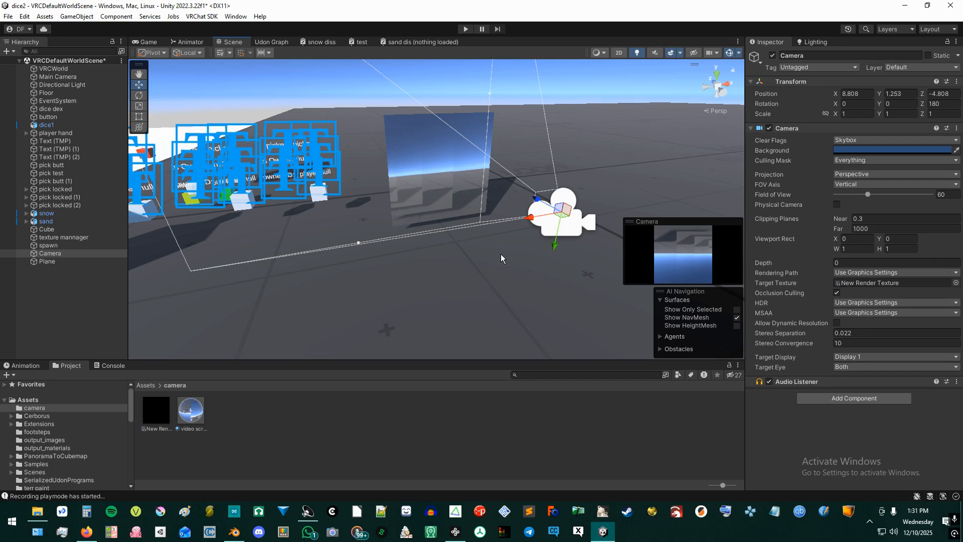
middle_drag(477, 269, 458, 275)
right_drag(457, 276, 482, 277)
mouse_move(483, 276)
middle_down()
mouse_move(458, 281)
mouse_move(492, 272)
mouse_move(479, 273)
middle_up()
click(300, 200)
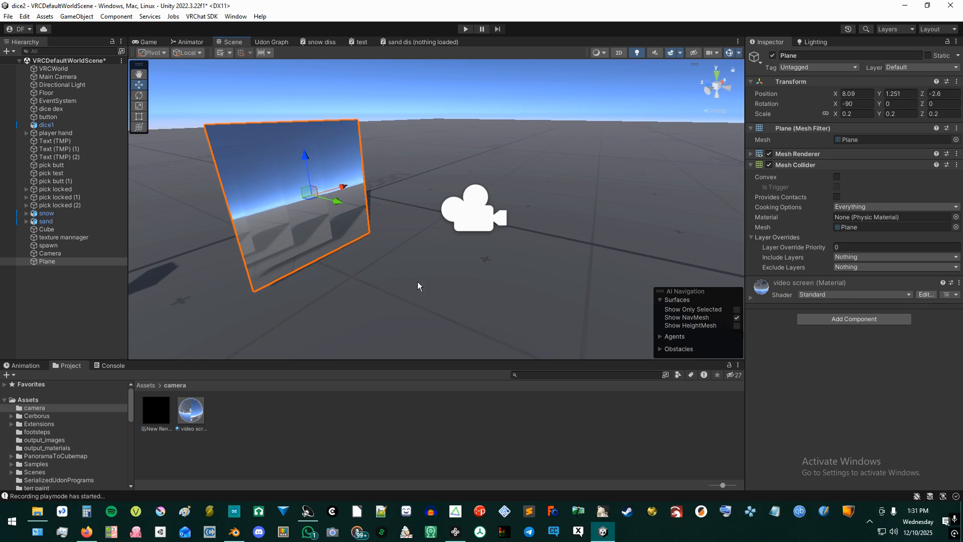
middle_drag(416, 310, 438, 290)
click(496, 194)
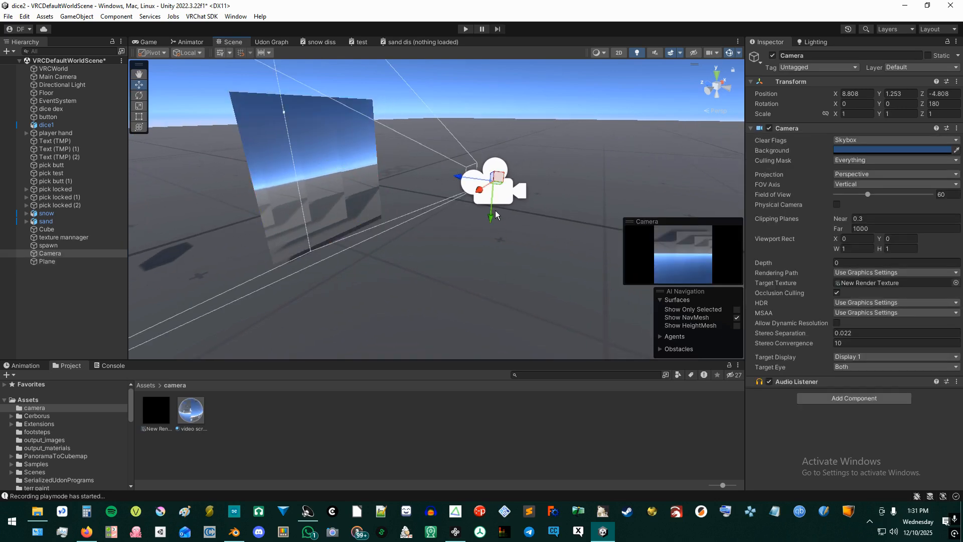
drag(497, 183, 471, 194)
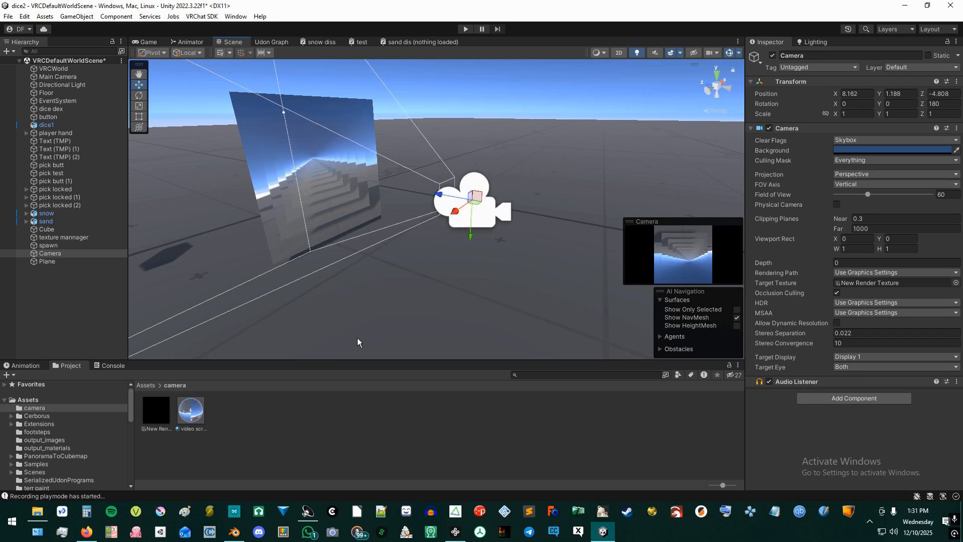
middle_drag(430, 303, 454, 296)
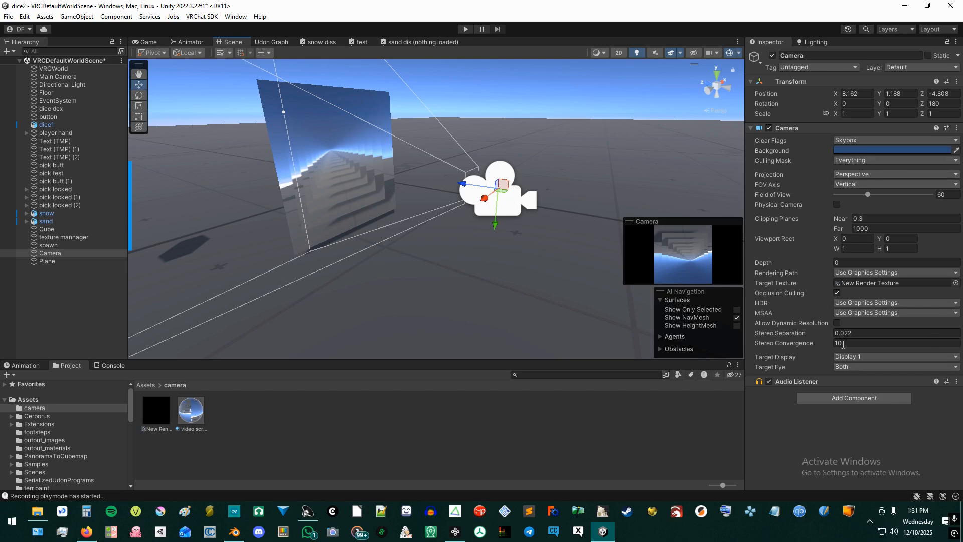
Step: Set the camera's clear flags to Don't Clear and shift the camera to about X 8.3, Y 1.12
click(859, 139)
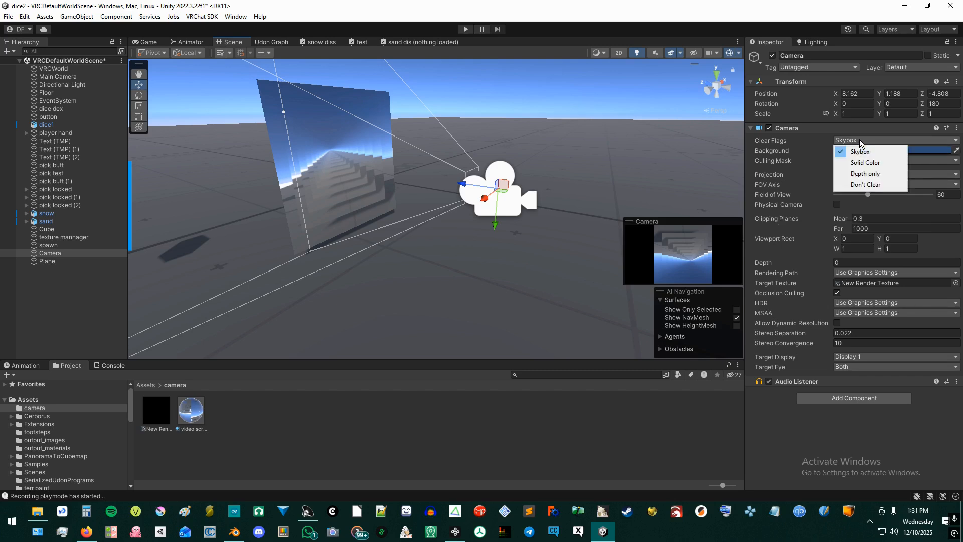
click(866, 184)
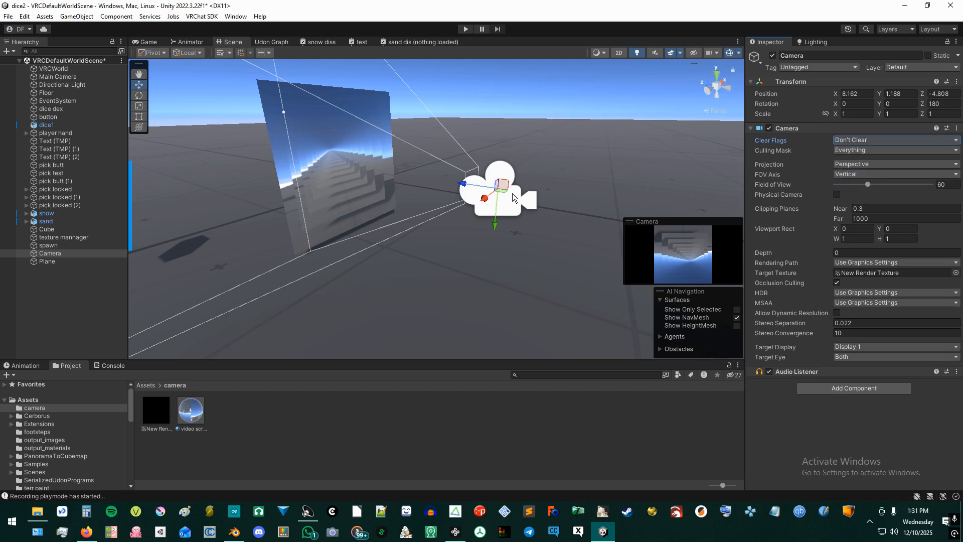
mouse_move(498, 188)
mouse_down()
mouse_move(482, 191)
mouse_move(509, 185)
mouse_move(501, 188)
mouse_up()
right_drag(574, 211, 532, 221)
scroll(532, 221, up, 3)
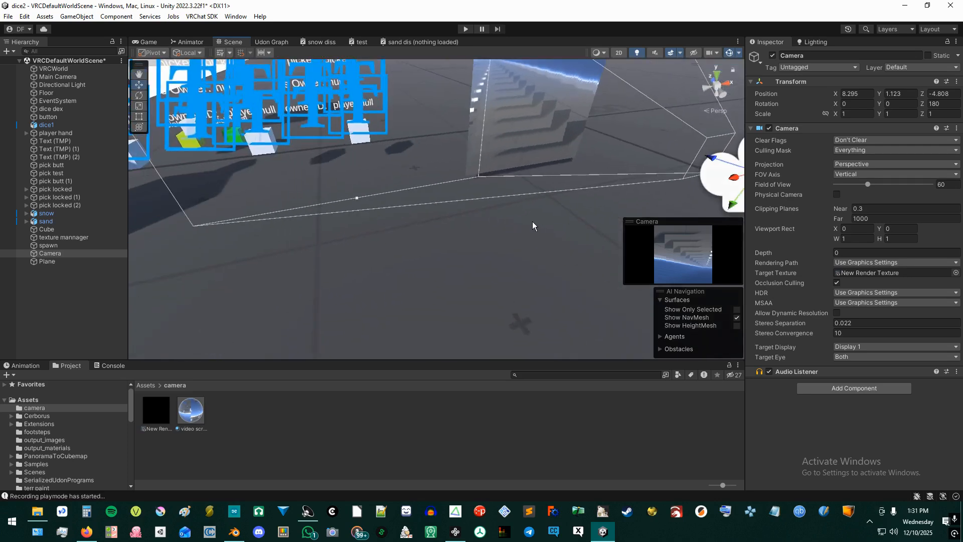
middle_drag(532, 221, 505, 219)
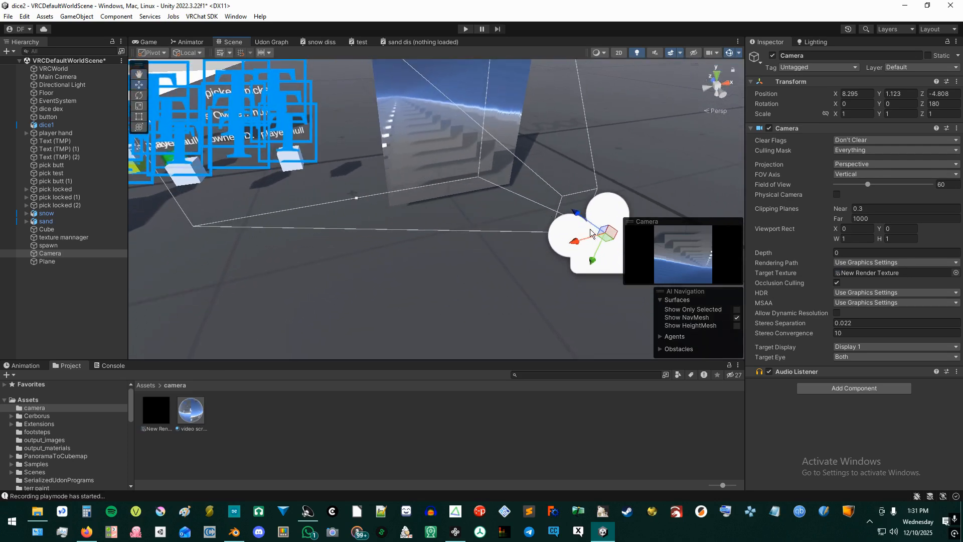
right_drag(445, 185, 494, 182)
middle_drag(494, 182, 524, 159)
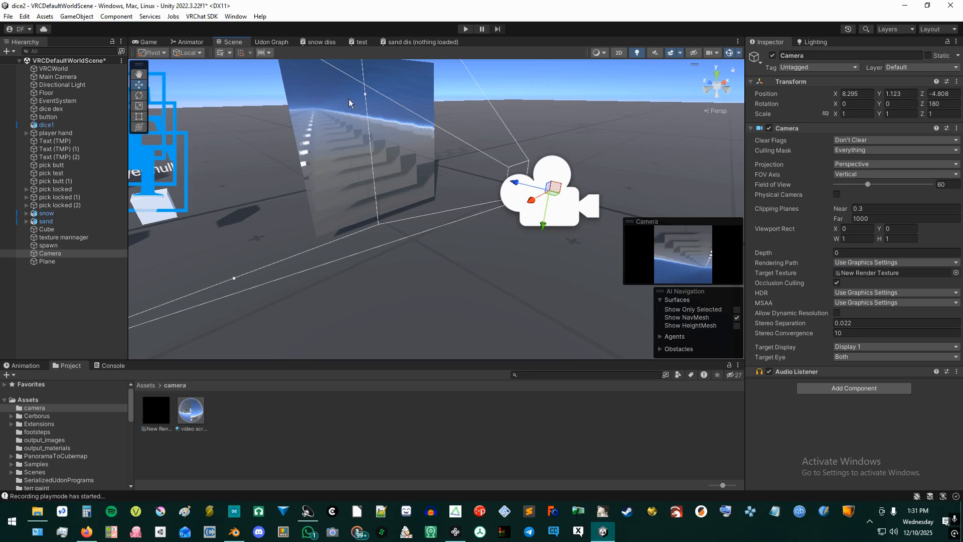
Step: Switch the camera's clear flags to Skybox and back to Don't Clear to compare them on the plane
click(850, 141)
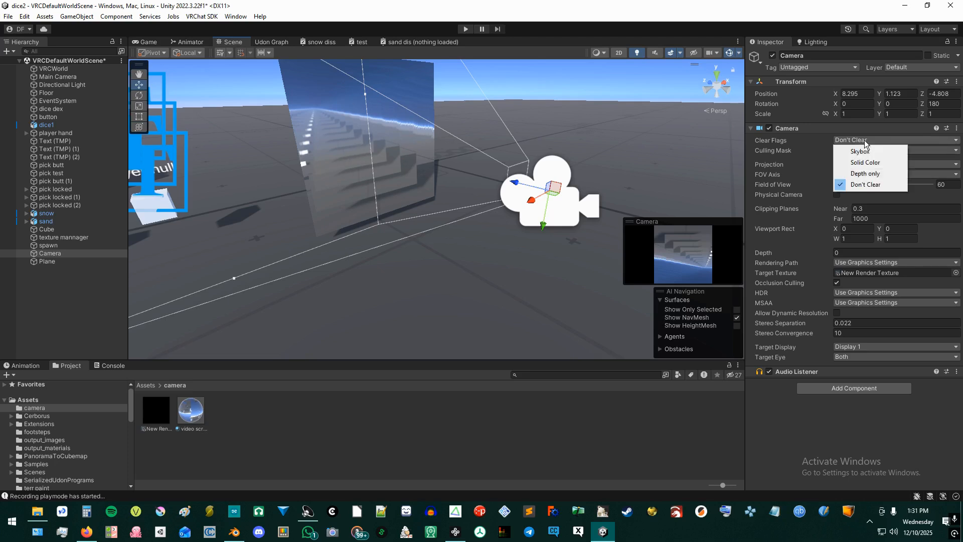
click(855, 147)
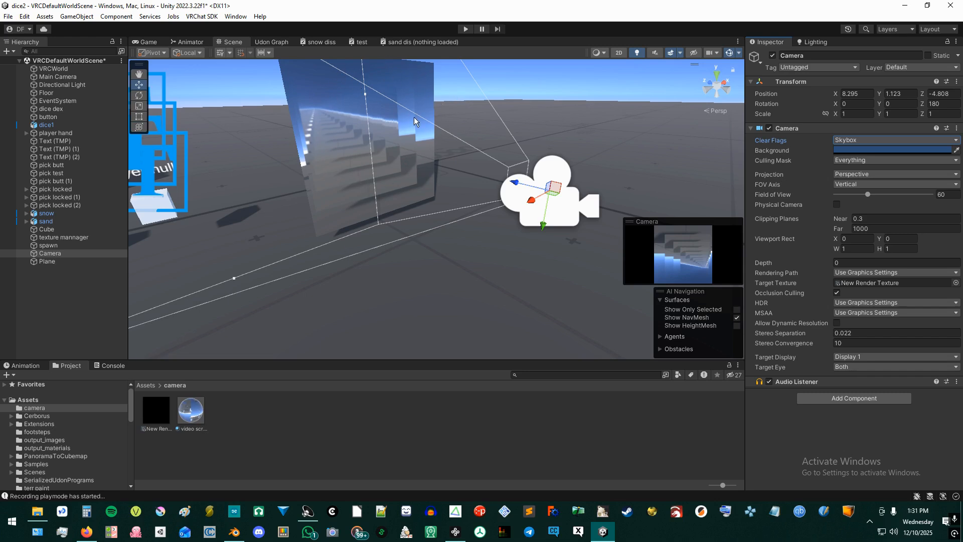
click(881, 140)
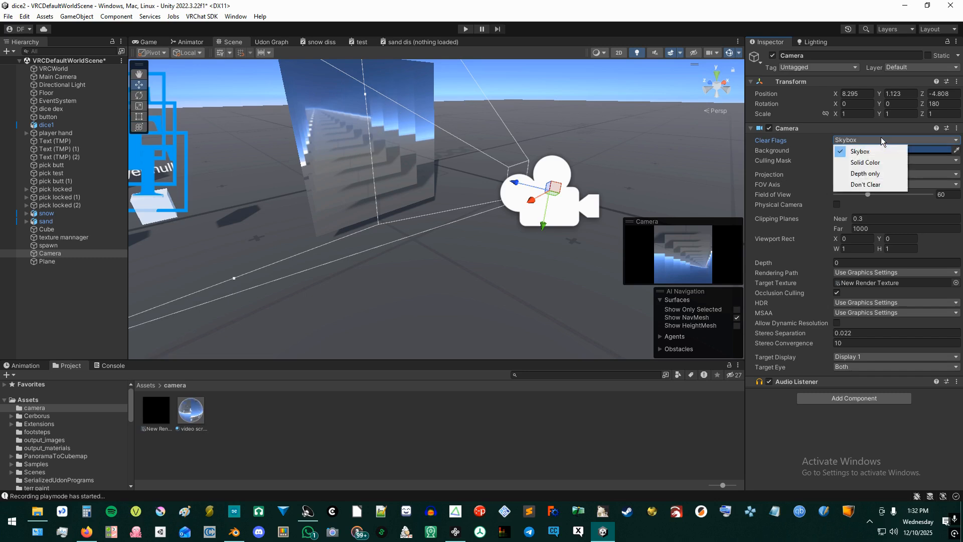
click(855, 185)
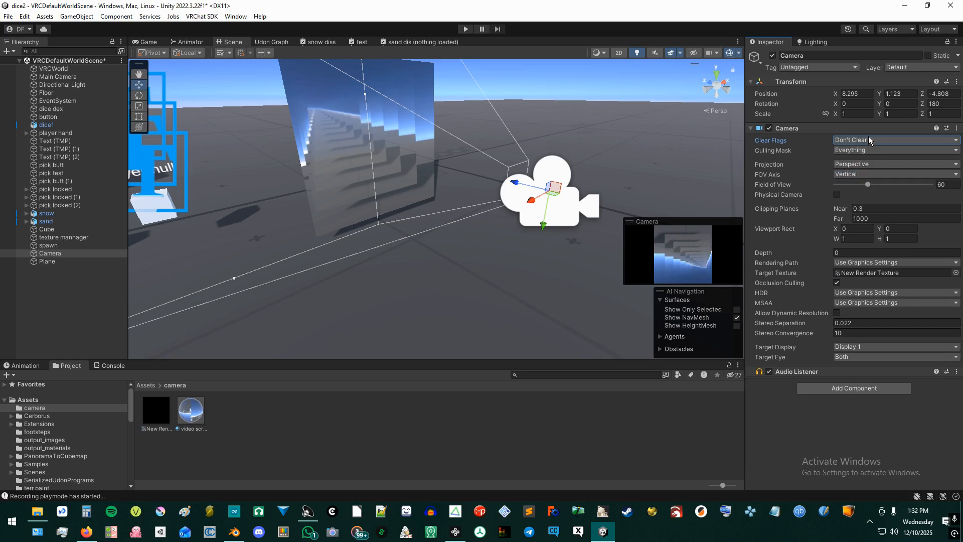
Step: Set the camera's culling mask to Nothing
click(883, 151)
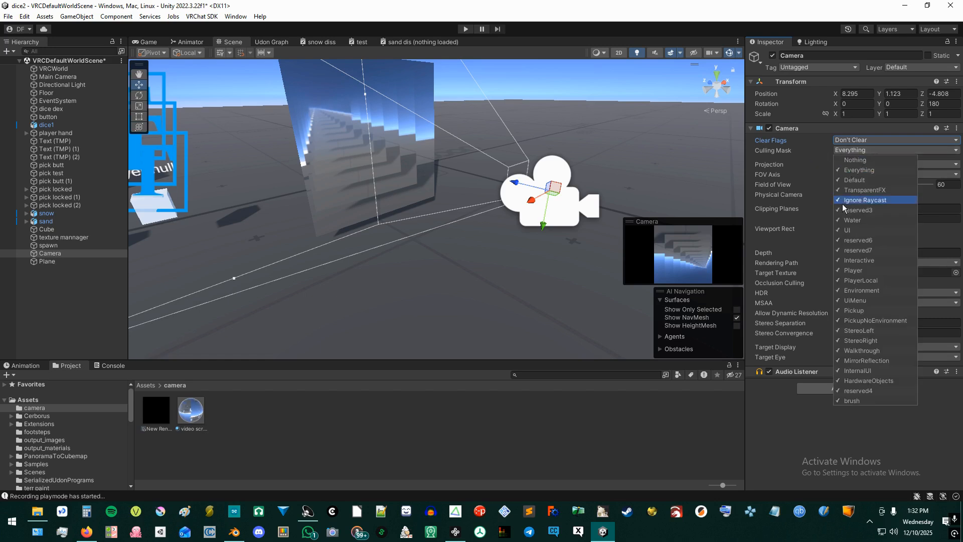
click(855, 160)
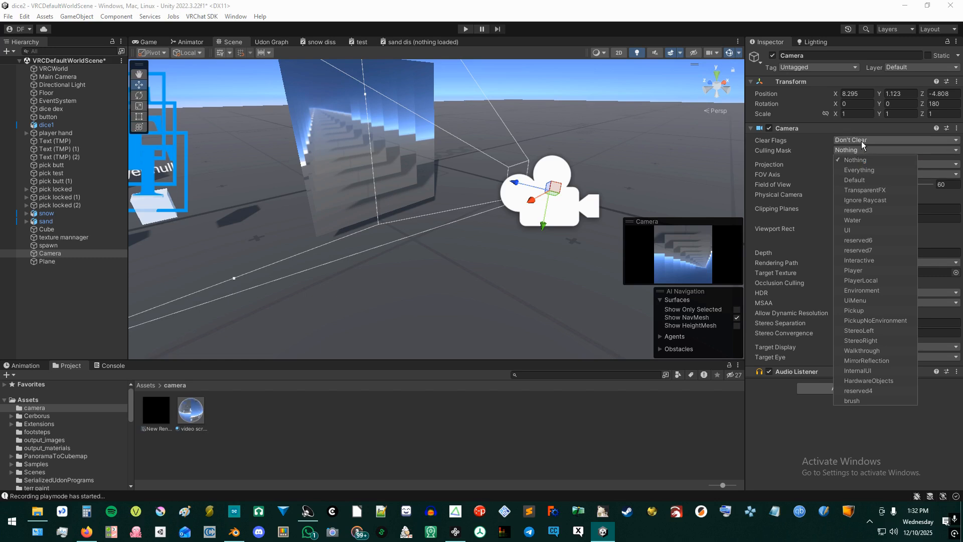
Step: Set the camera's clear flags to Solid Color with a black background
click(863, 141)
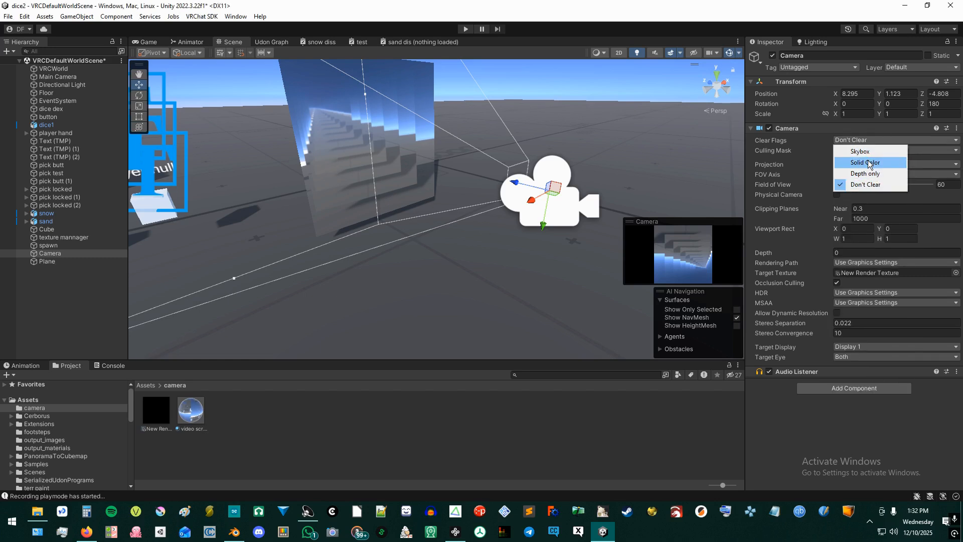
click(862, 159)
click(861, 150)
drag(875, 225, 863, 287)
click(954, 144)
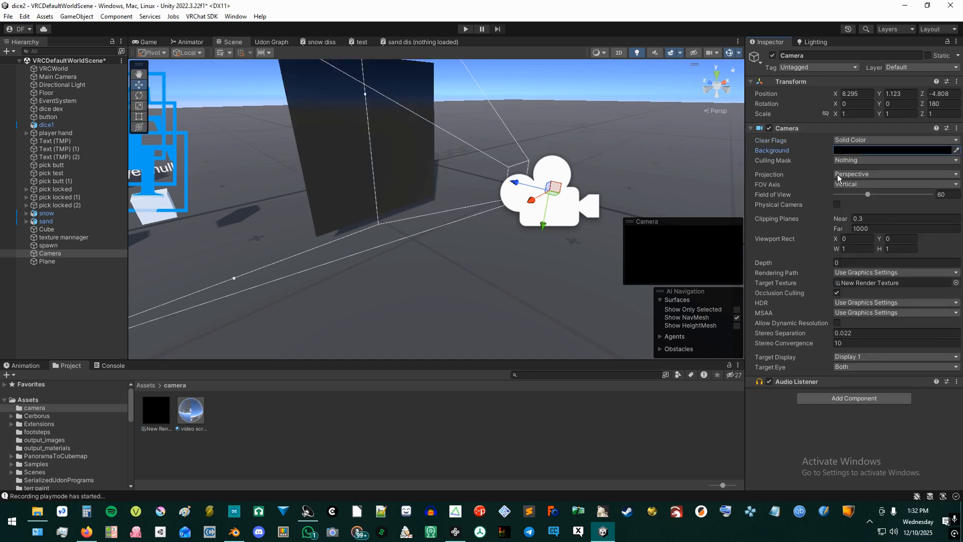
Step: Set the camera's clear flags to Don't Clear, shift it slightly, and keep its culling mask on Nothing
click(857, 140)
click(860, 183)
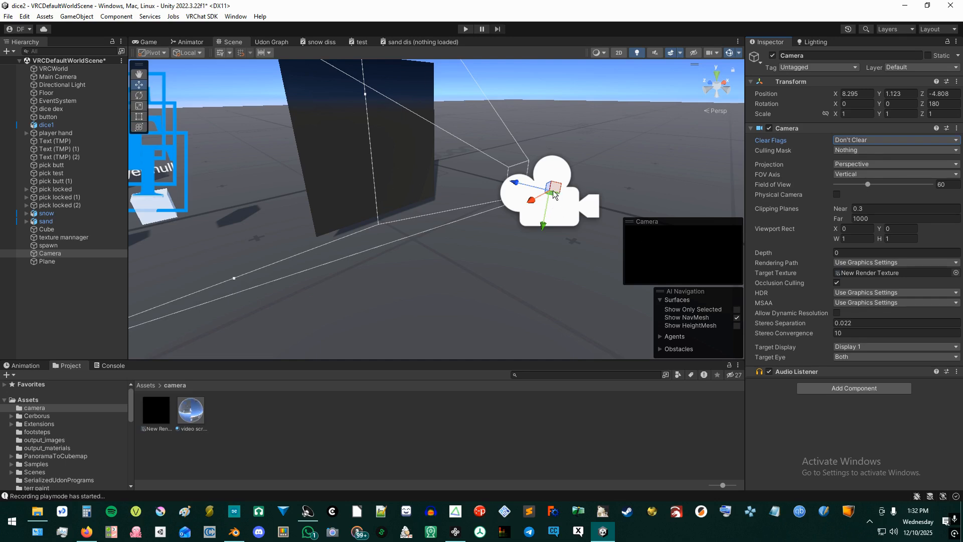
drag(552, 190, 510, 159)
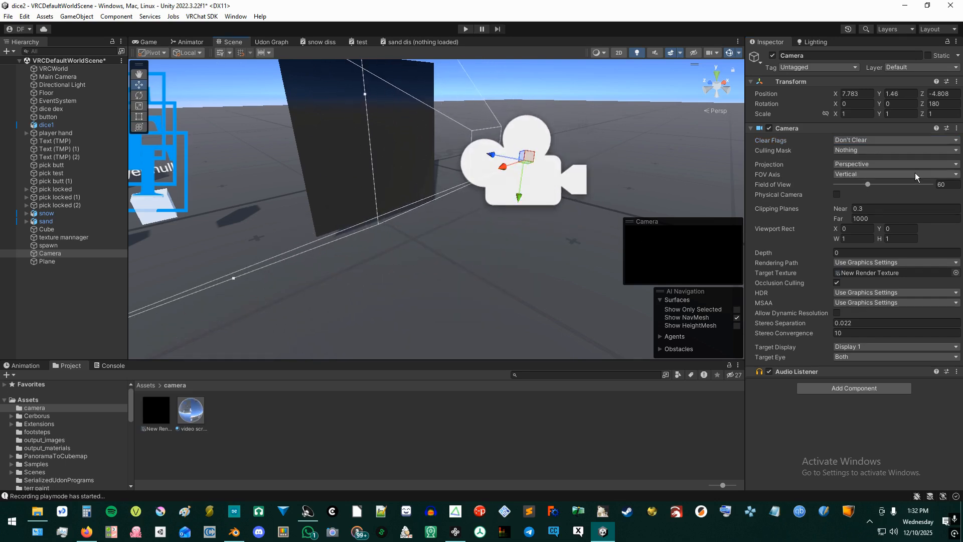
click(835, 151)
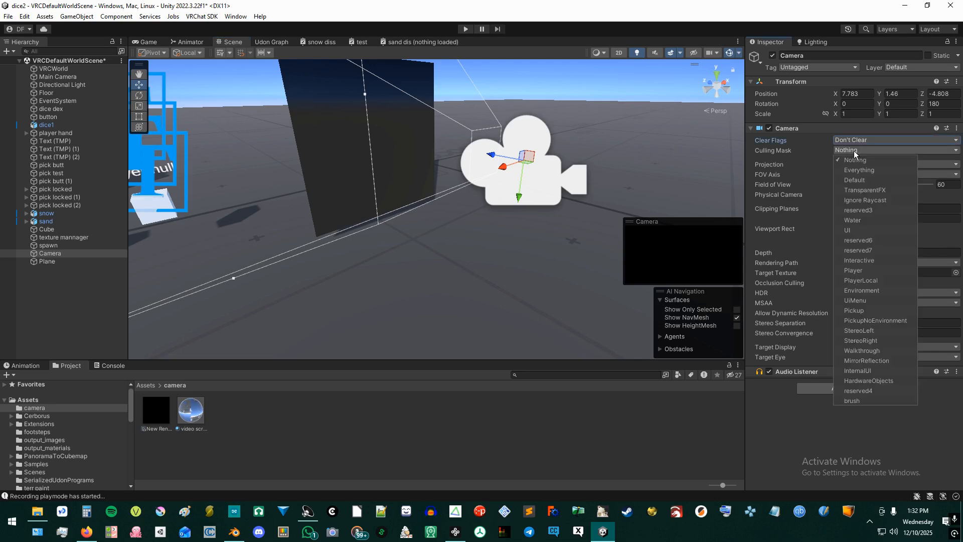
click(863, 159)
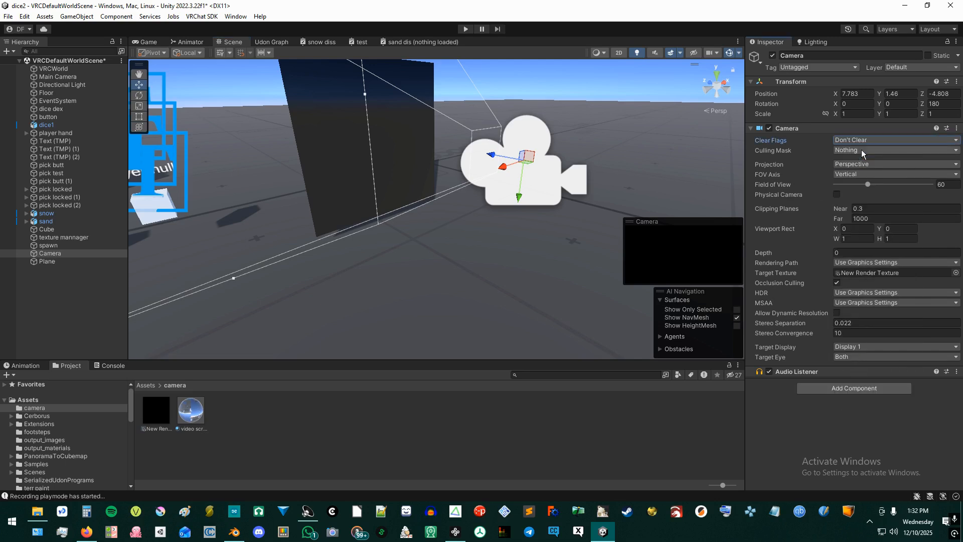
Step: Reposition the camera in front of the plane at about X 8.26, Y 1.29
drag(521, 157, 568, 157)
right_drag(577, 185, 529, 213)
middle_drag(529, 213, 648, 170)
scroll(503, 233, down, 3)
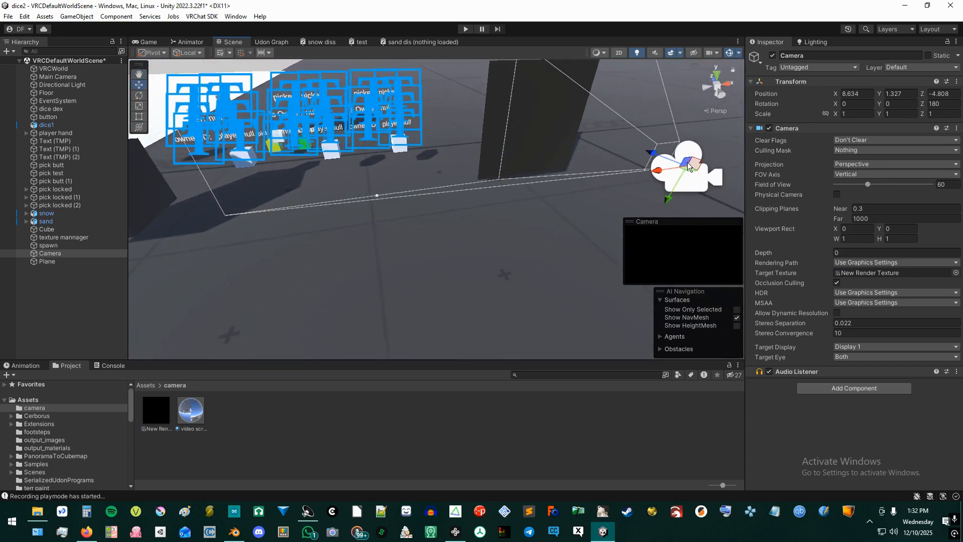
drag(687, 161, 660, 167)
right_drag(465, 237, 521, 220)
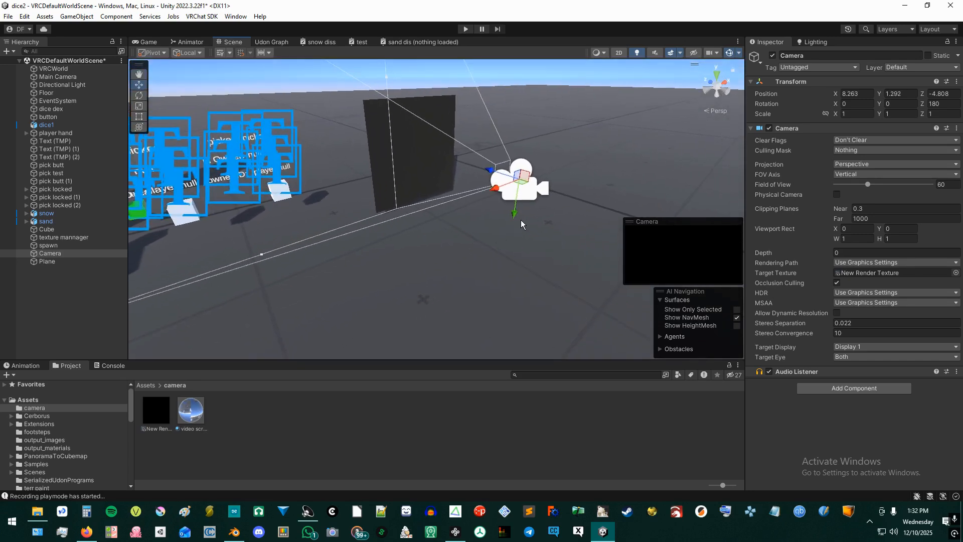
middle_drag(521, 219, 501, 209)
scroll(495, 253, up, 3)
right_drag(501, 209, 432, 134)
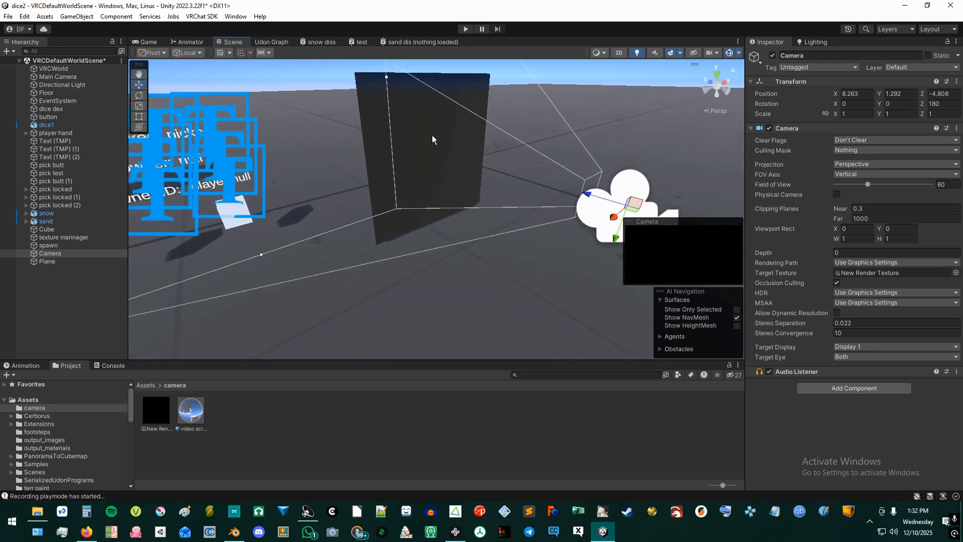
Step: Add a sphere to the scene and place it in front of the plane at about X 7.84, Y 1.3, Z -3.42
right_click(83, 297)
click(419, 316)
click(422, 312)
right_click(60, 292)
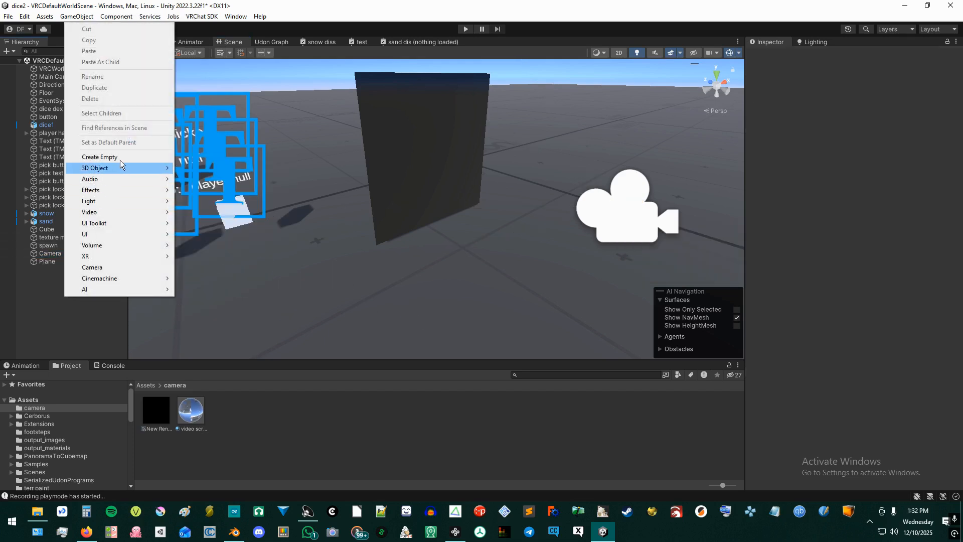
mouse_move(122, 168)
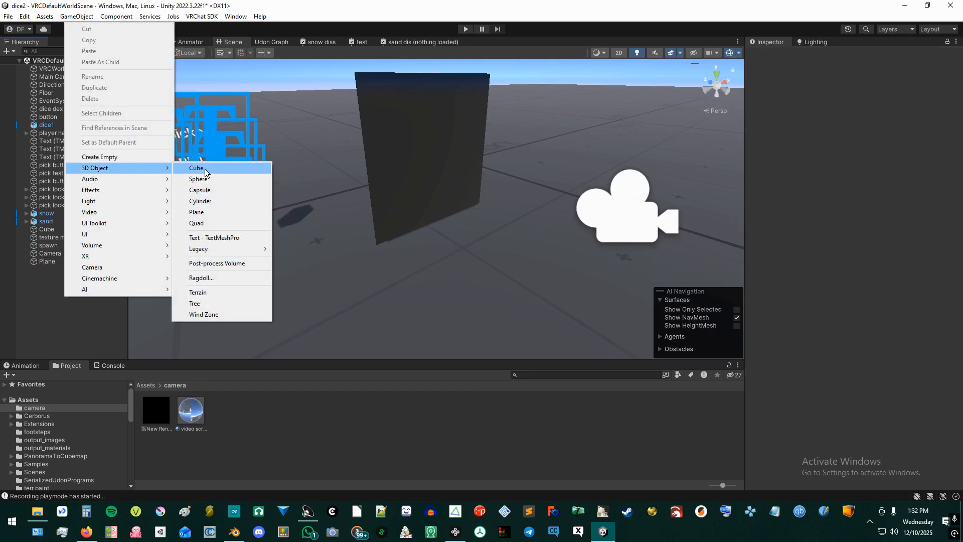
click(209, 181)
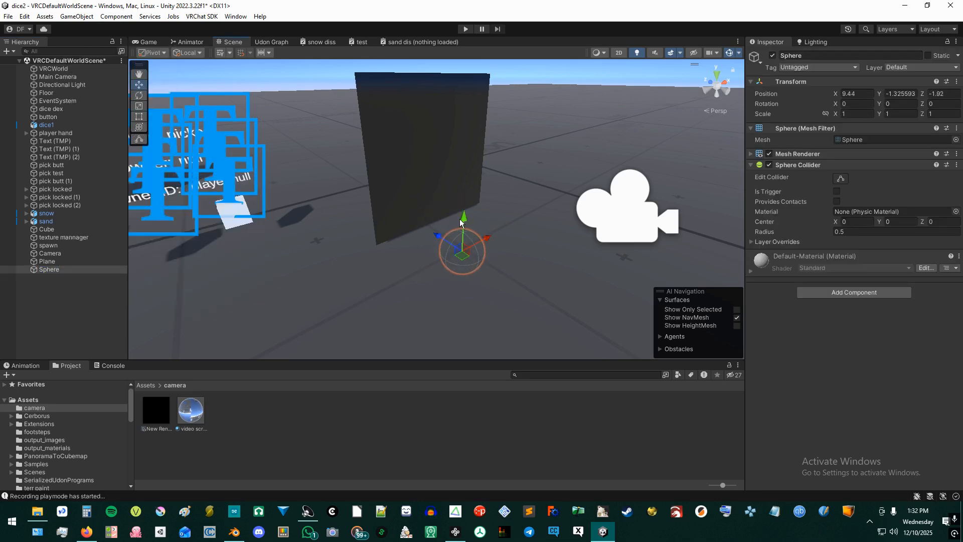
drag(460, 220, 468, 176)
Step: Scale the sphere down uniformly to about 0.134
key(t)
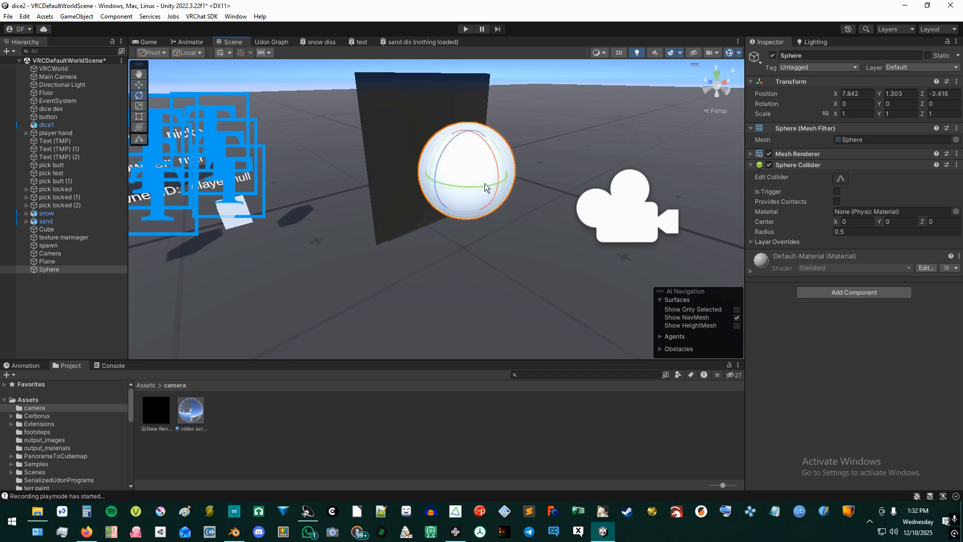
key(e)
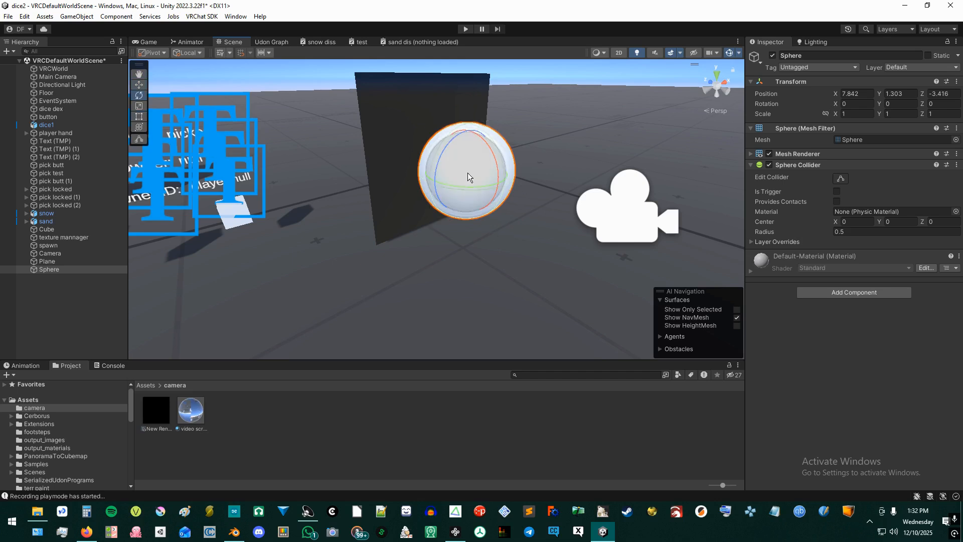
key(t)
key(w)
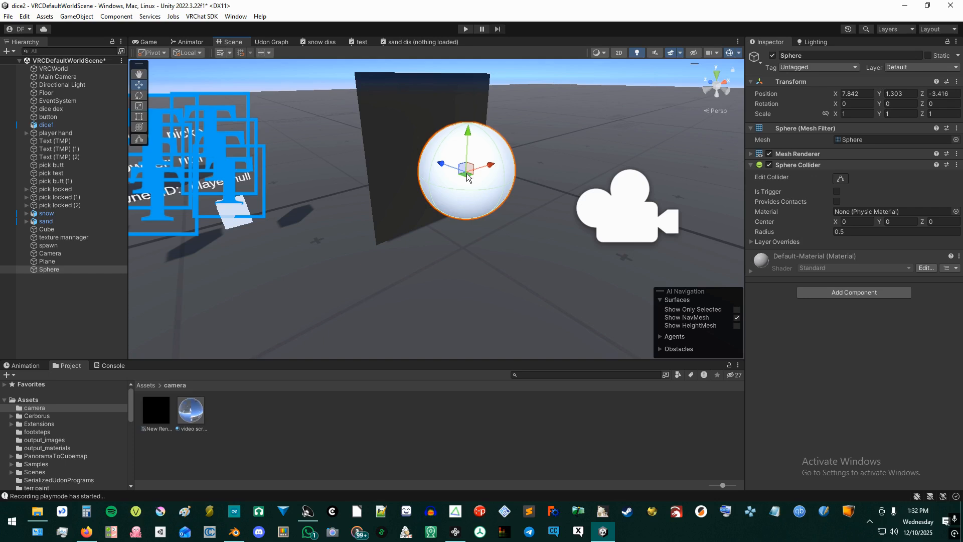
key(e)
key(r)
drag(466, 173, 460, 216)
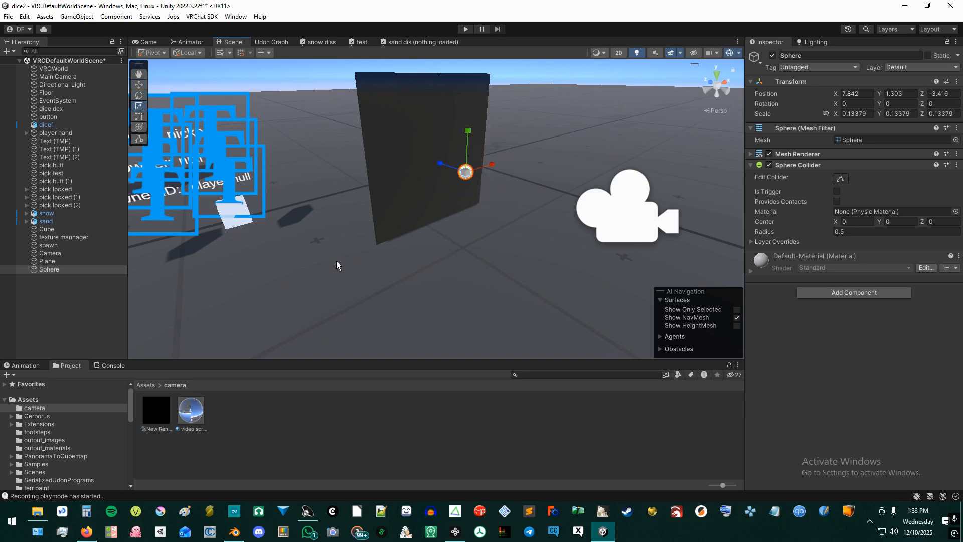
Step: Rename the sphere as brush
double_click(71, 269)
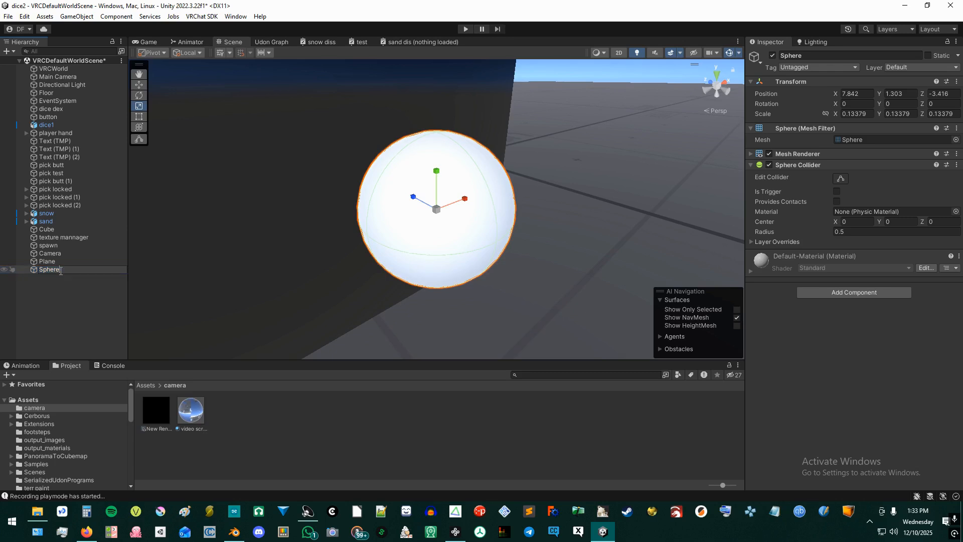
text(brush)
key(Return)
scroll(413, 176, down, 5)
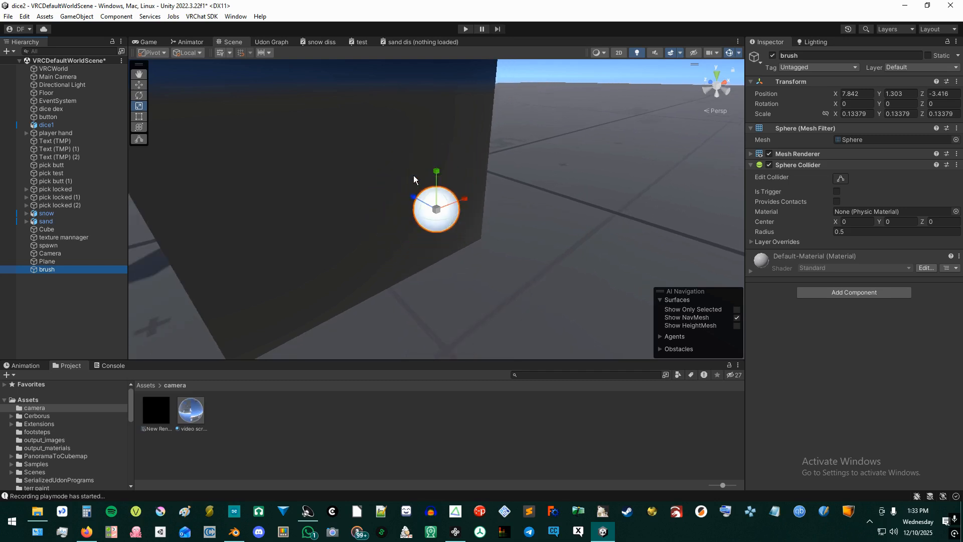
scroll(414, 176, down, 8)
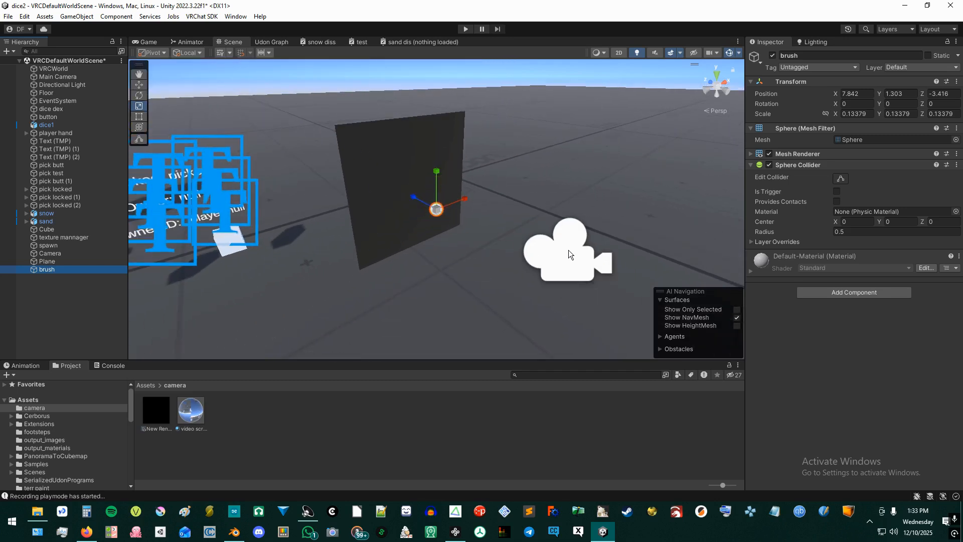
Step: Name User Layer 22 brush in the project's layer list
click(436, 210)
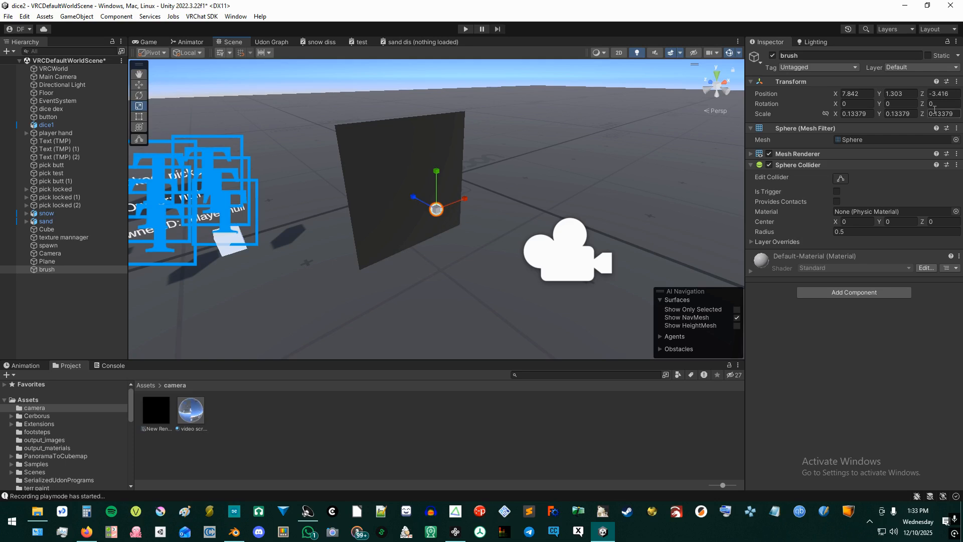
click(911, 65)
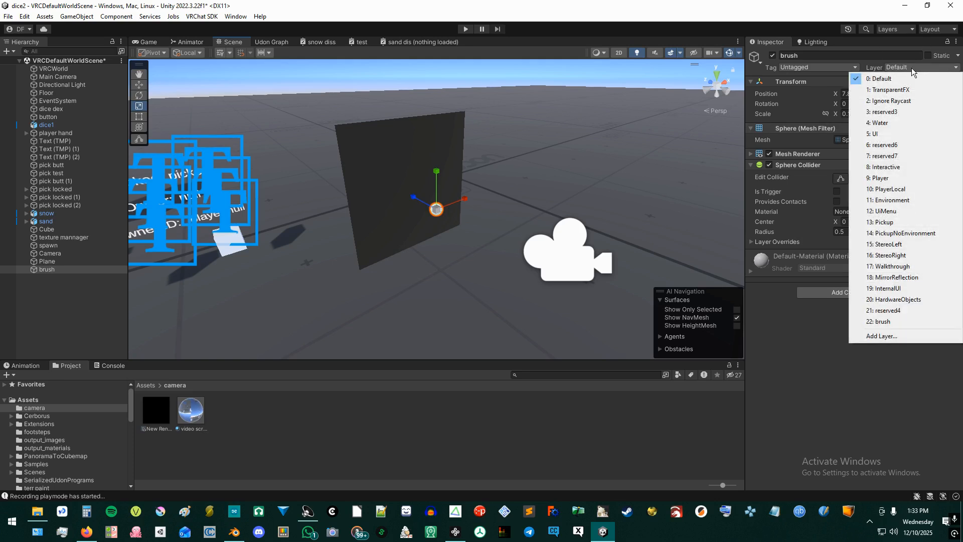
click(873, 338)
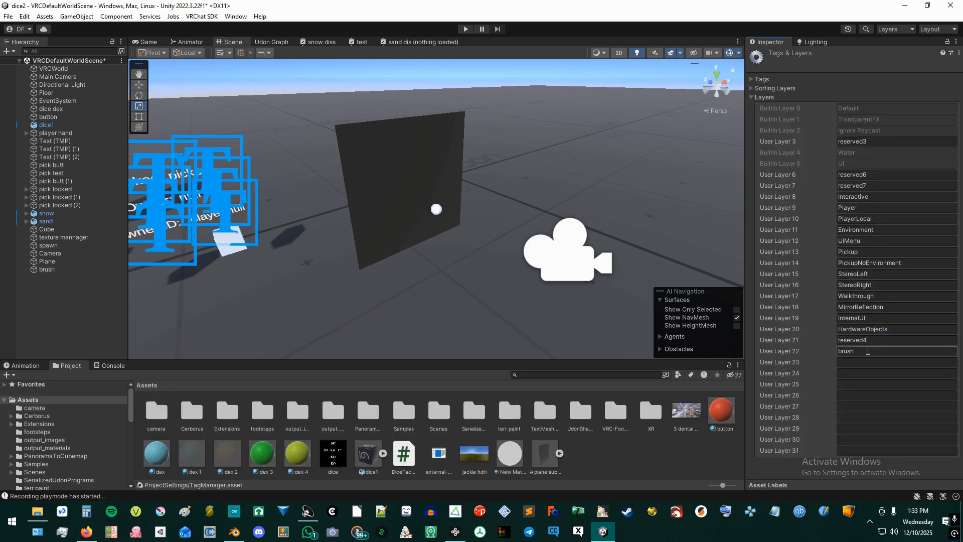
key(Return)
text(brush)
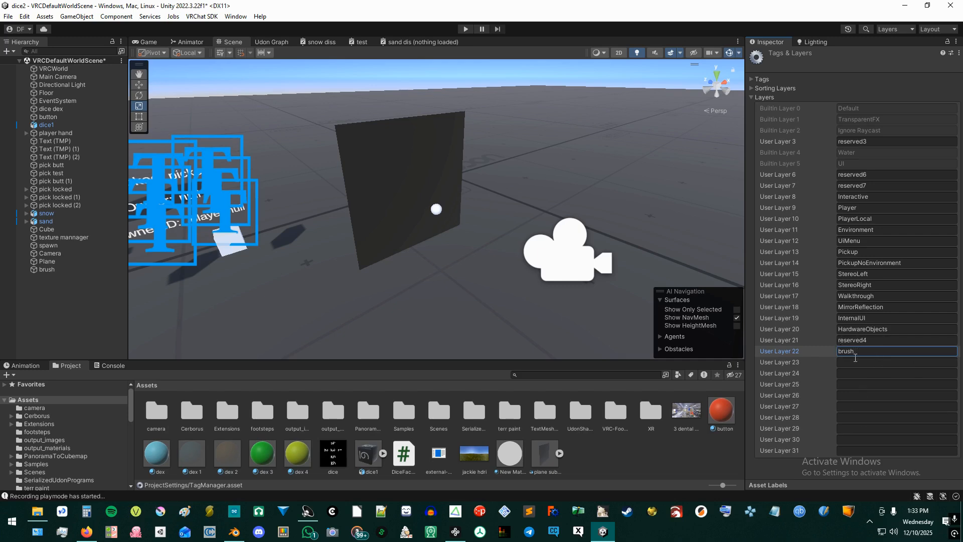
Step: Assign the brush sphere to layer 22, brush
click(441, 209)
click(931, 68)
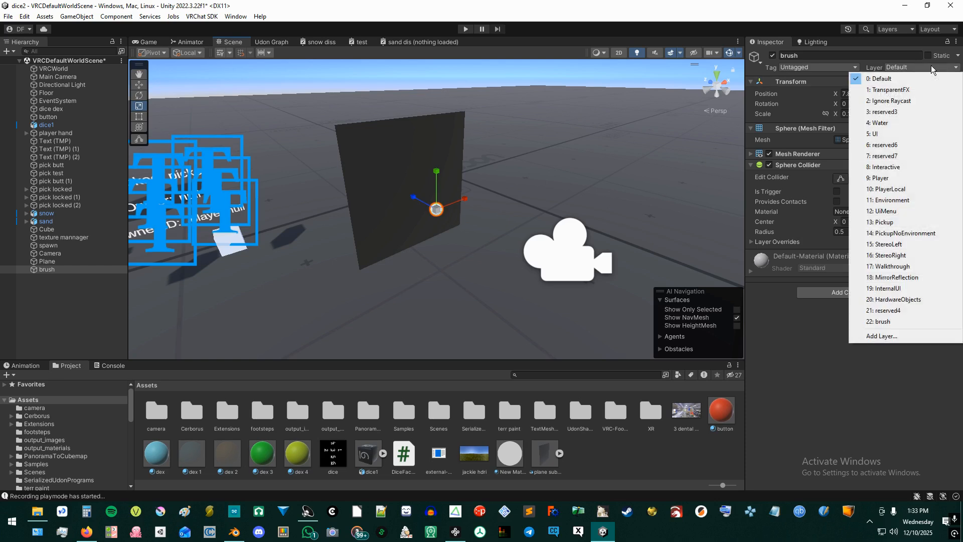
click(891, 322)
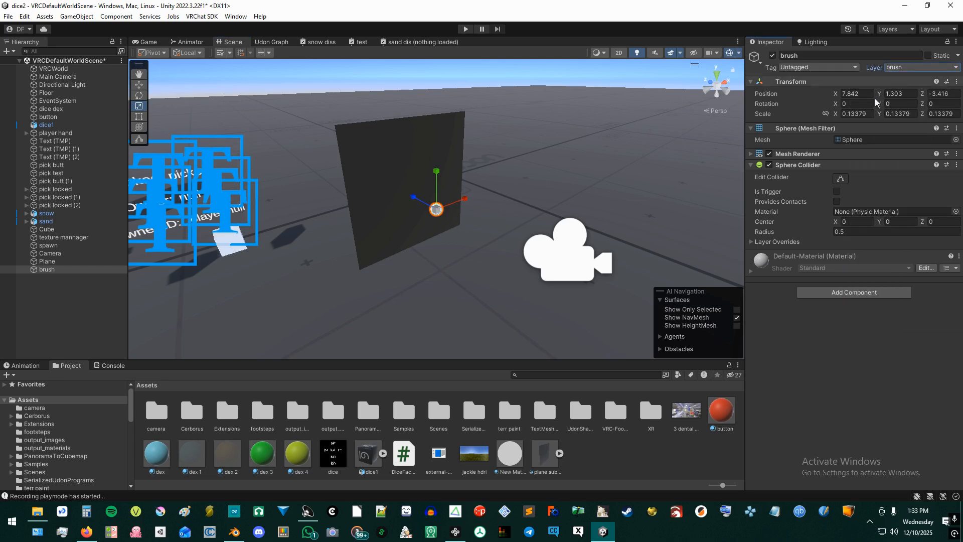
Step: Set the camera's culling mask to the brush layer only
click(564, 255)
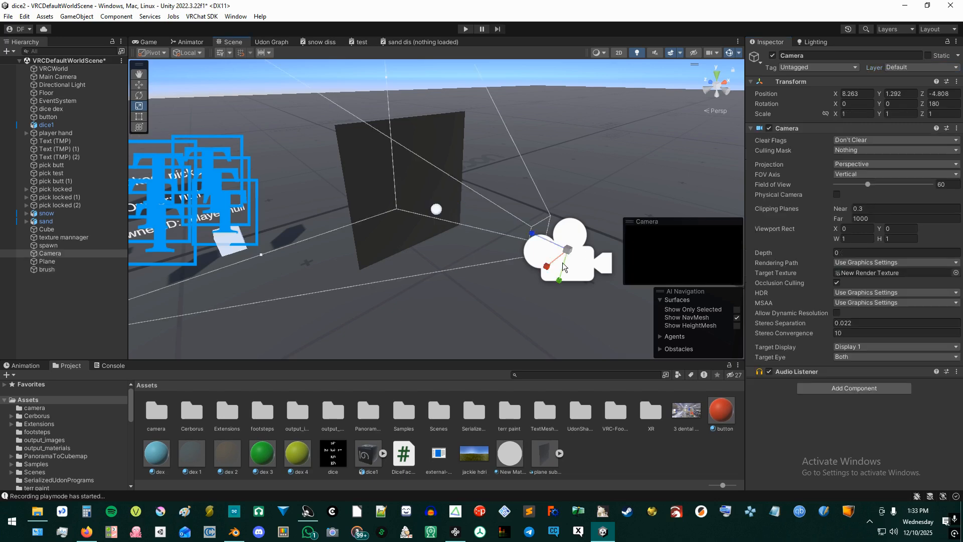
click(857, 151)
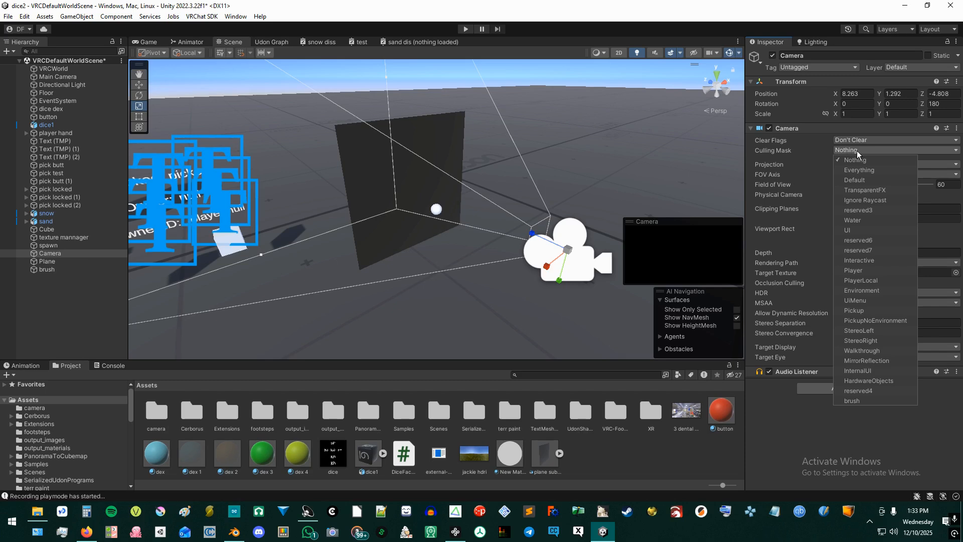
click(853, 402)
Step: Move the brush sphere around in front of the plane to paint looping strokes, ending at about X 8.42, Y 1.3
alt+drag(515, 252, 429, 248)
middle_drag(505, 275, 454, 238)
scroll(456, 209, up, 3)
click(453, 209)
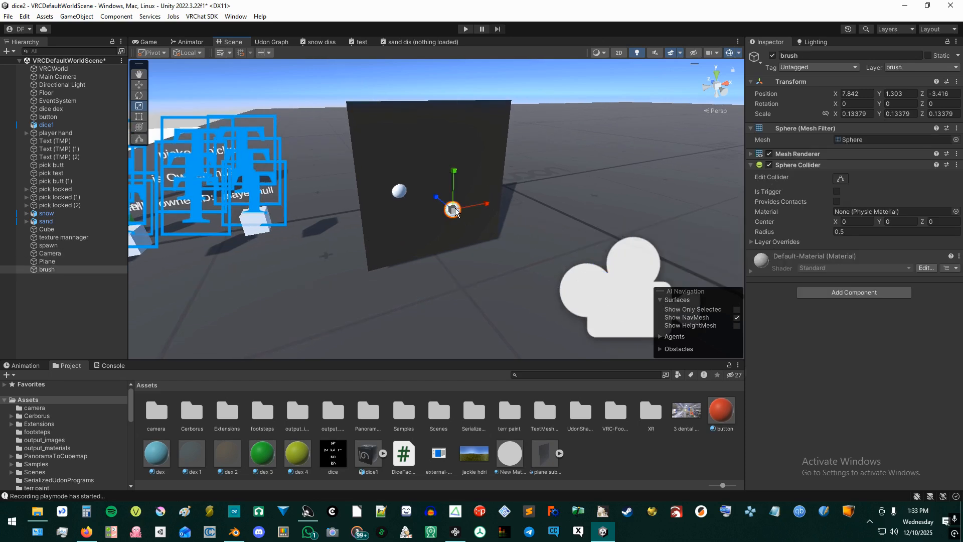
key(w)
mouse_move(451, 211)
mouse_down()
mouse_move(501, 189)
mouse_move(501, 166)
mouse_move(469, 185)
mouse_up()
click(630, 294)
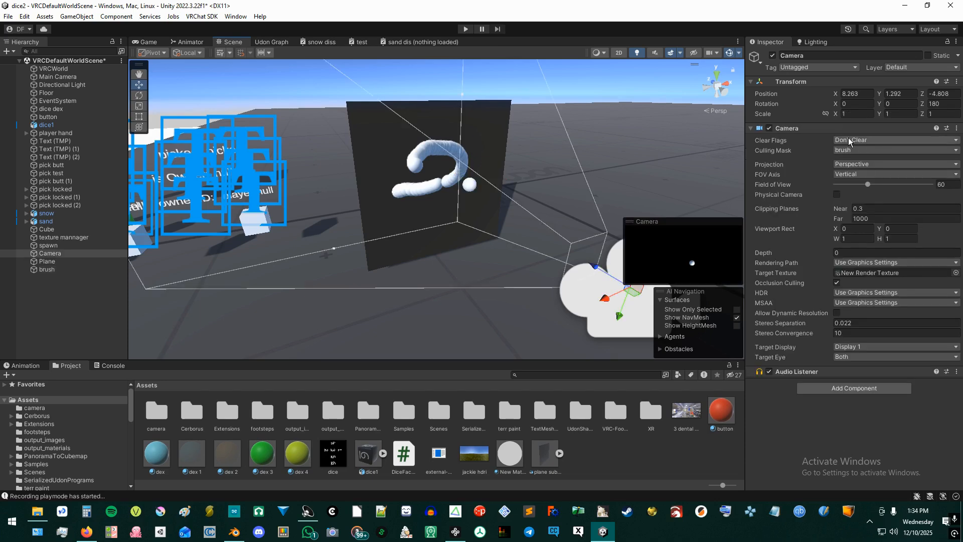
click(469, 186)
mouse_move(469, 187)
mouse_down()
mouse_move(475, 166)
mouse_move(446, 156)
mouse_move(476, 168)
mouse_move(526, 151)
mouse_move(524, 198)
mouse_move(493, 181)
mouse_move(503, 147)
mouse_move(452, 188)
mouse_move(491, 184)
mouse_move(494, 168)
mouse_move(477, 204)
mouse_move(510, 176)
mouse_move(500, 200)
mouse_up()
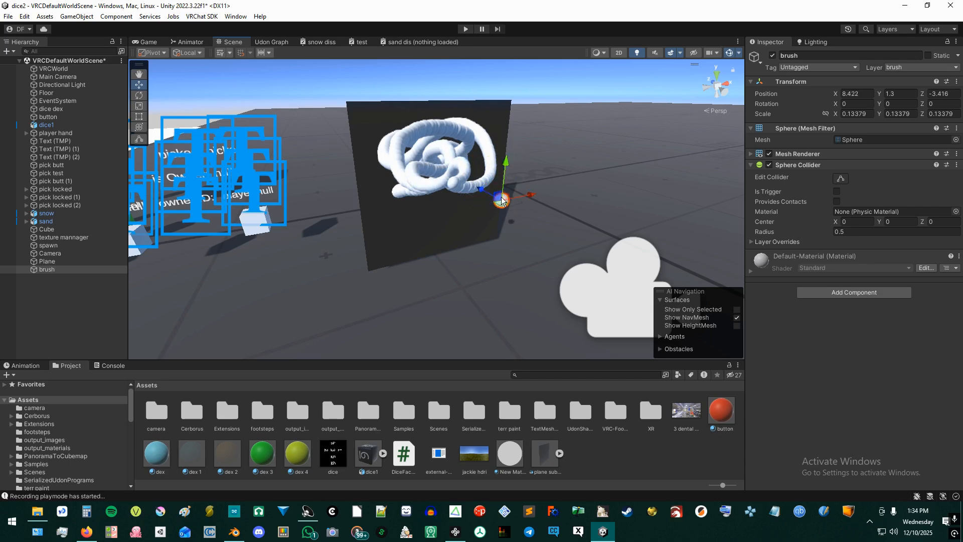
Step: Inspect the painted strokes on the plane up close
scroll(475, 165, up, 5)
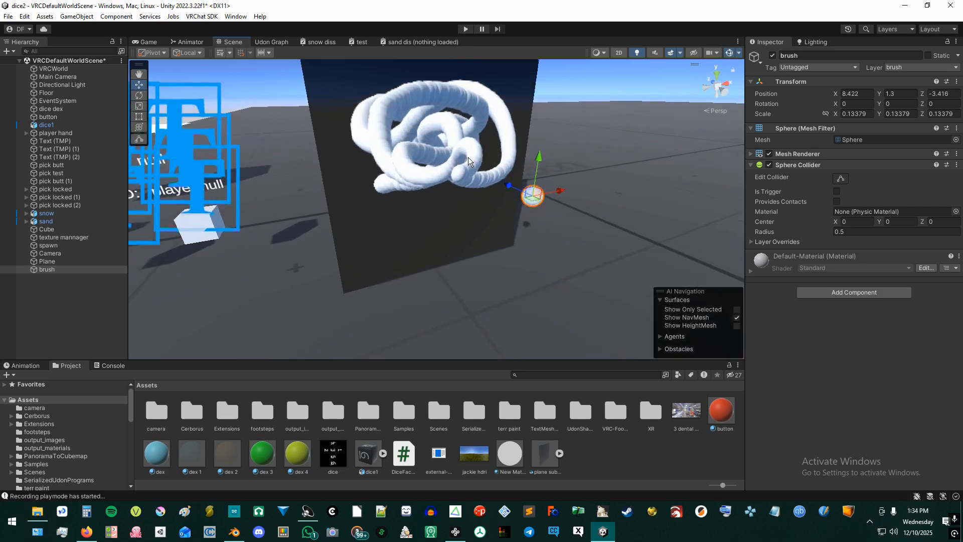
middle_drag(474, 252, 439, 317)
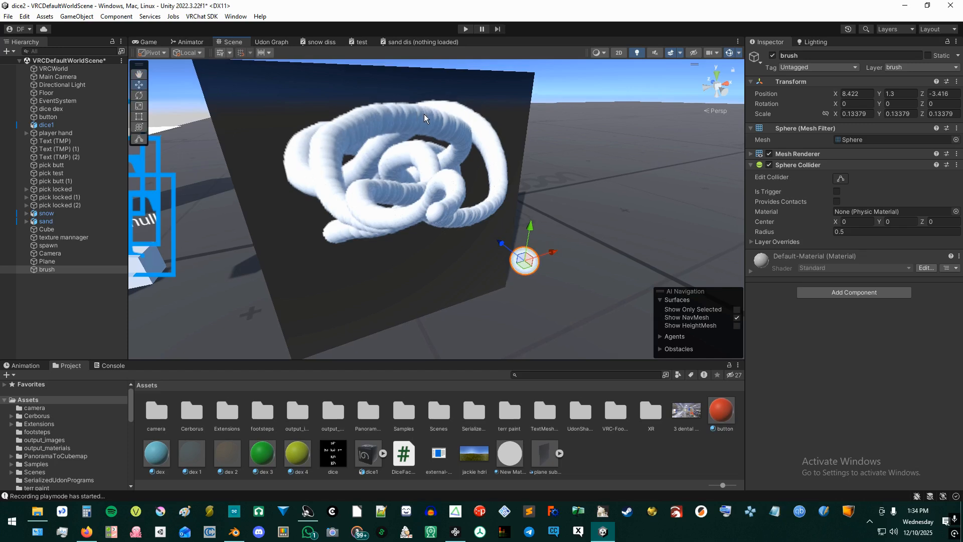
middle_drag(545, 311, 327, 203)
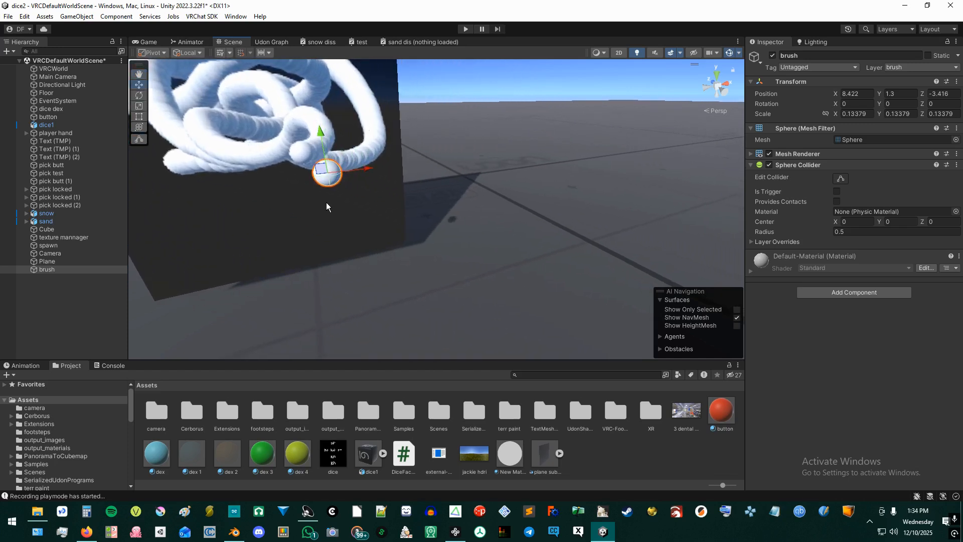
scroll(326, 202, up, 3)
middle_drag(369, 285, 587, 359)
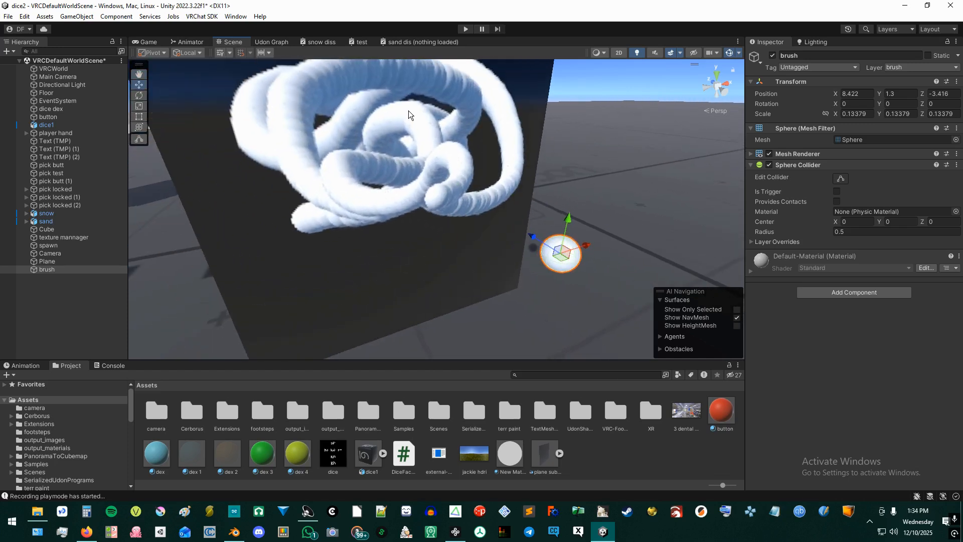
scroll(514, 152, down, 3)
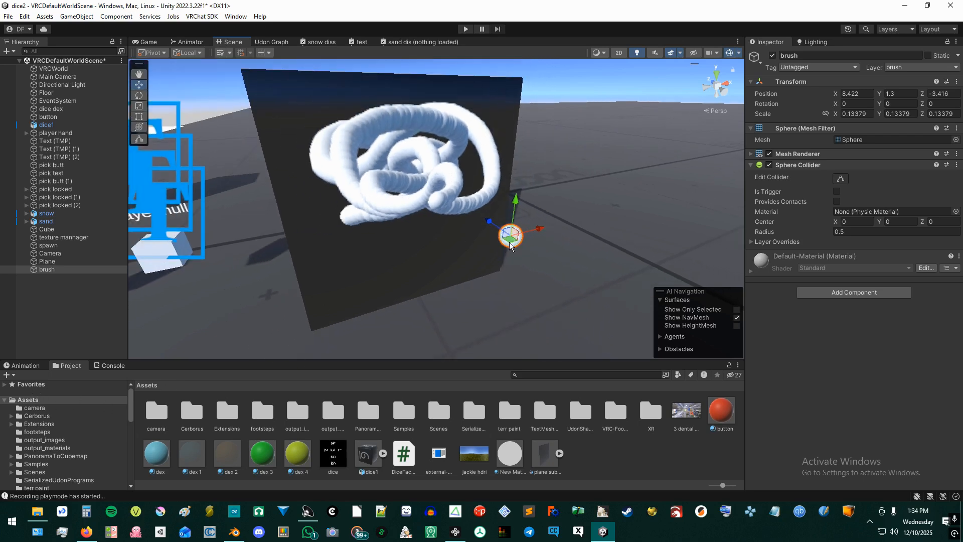
Step: Create a material named brush in the camera folder and apply it to the brush sphere
double_click(161, 413)
right_click(264, 431)
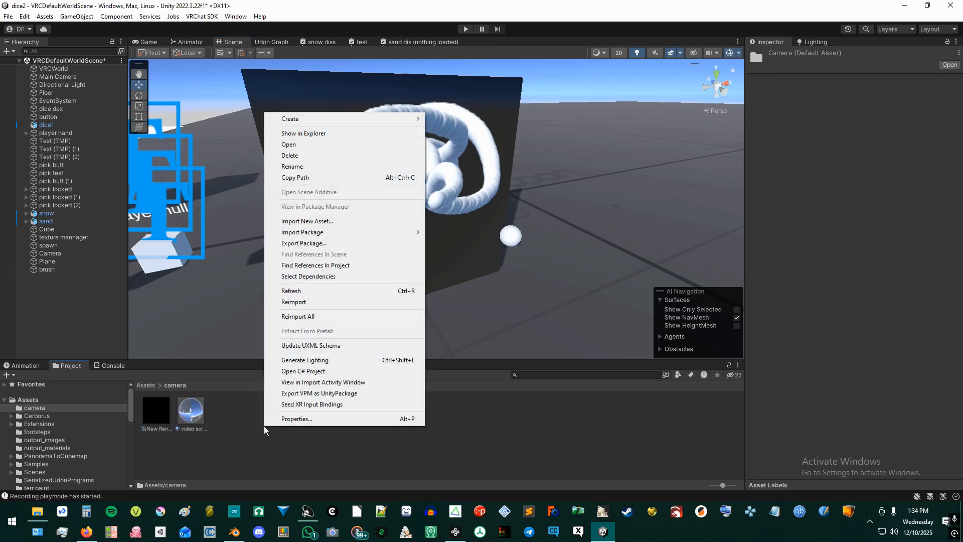
mouse_move(322, 122)
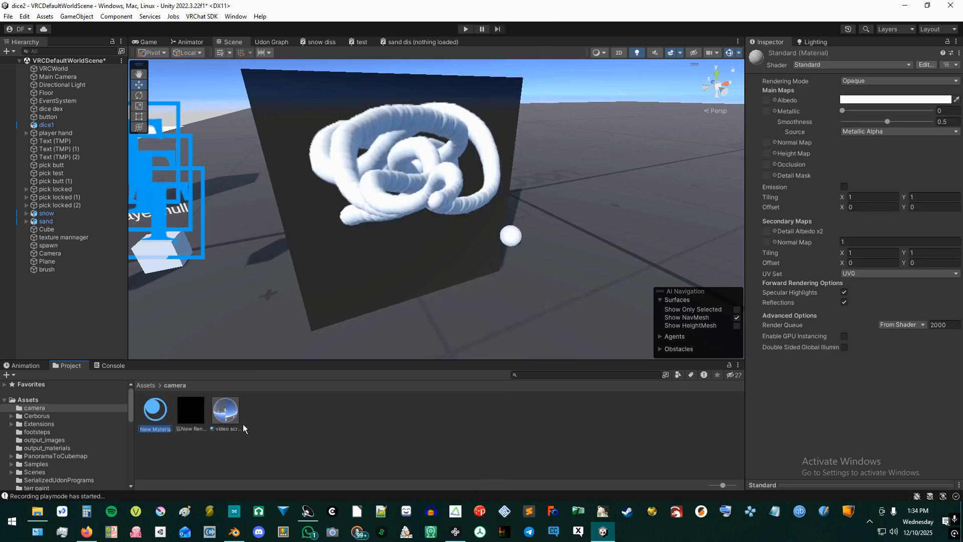
text(brush)
key(Return)
mouse_move(156, 409)
mouse_down()
mouse_move(555, 318)
mouse_move(520, 238)
mouse_move(518, 246)
mouse_up()
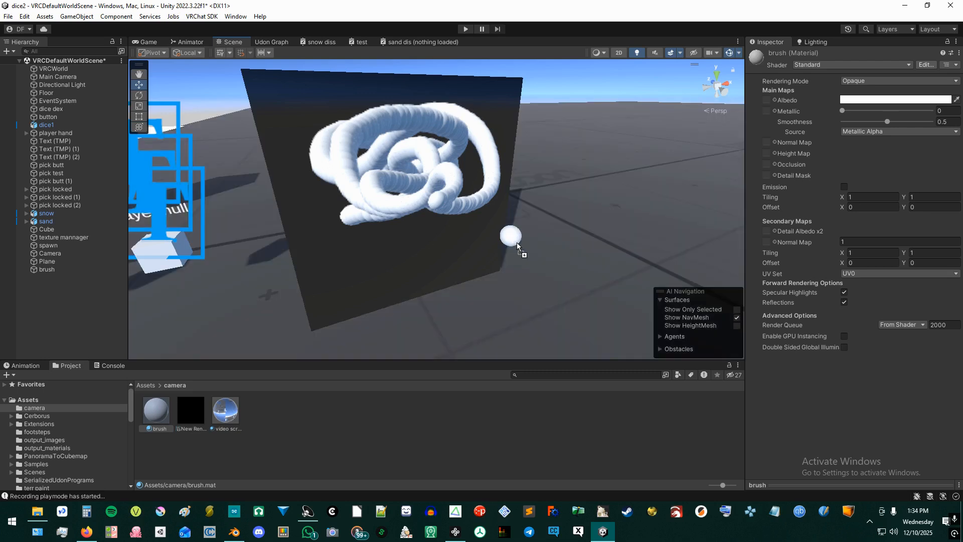
Step: Change the brush material's shader to Unlit/Color
click(871, 66)
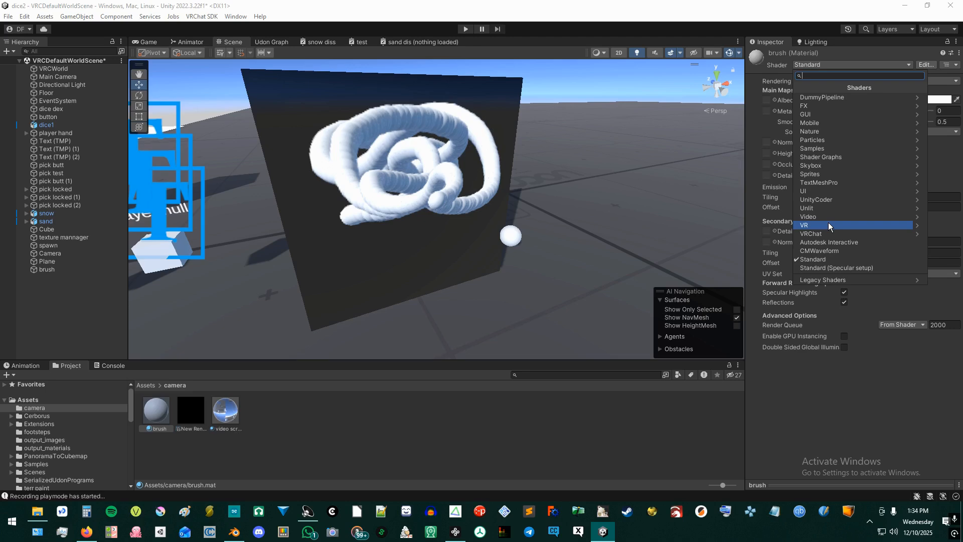
click(824, 207)
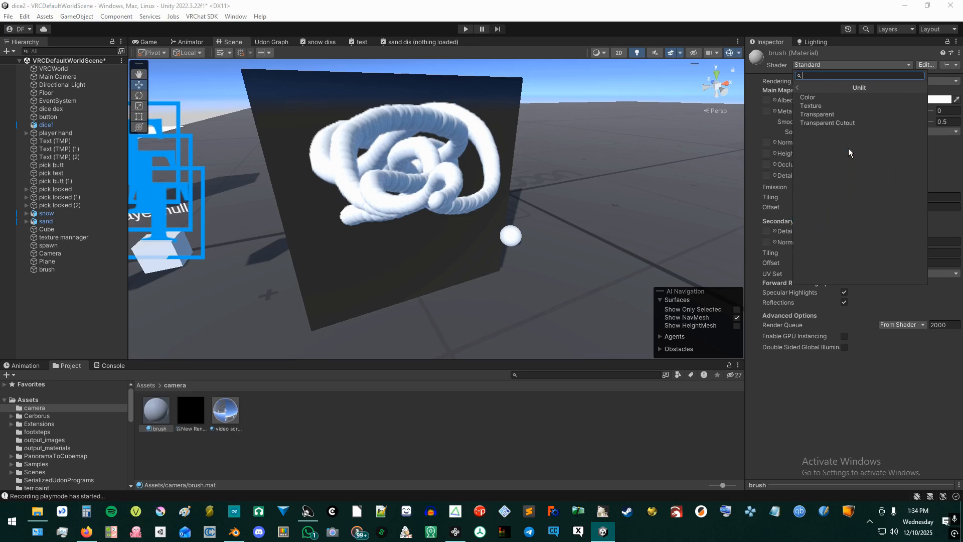
click(818, 97)
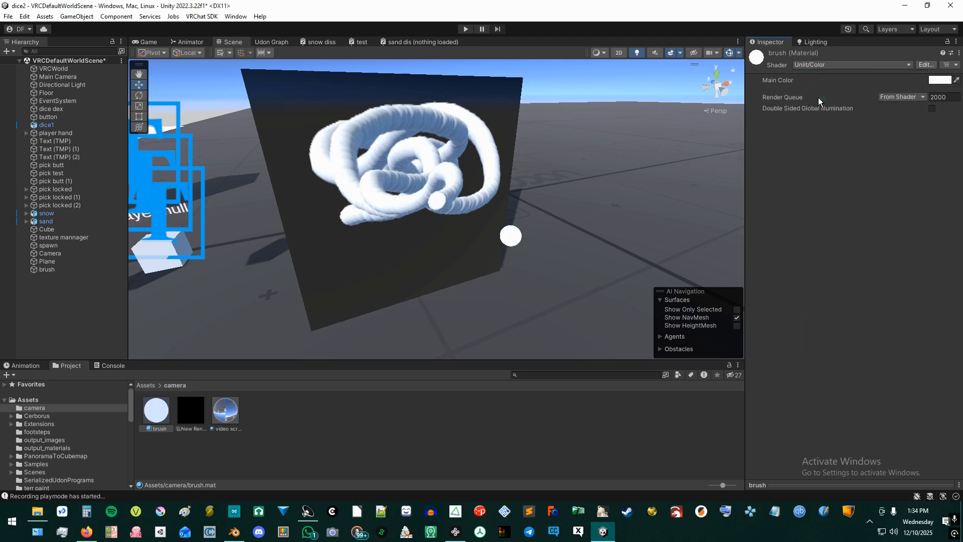
Step: Move the brush sphere around in front of the plane to paint flat white strokes, ending at about X 7.72, Y 1.34, Z -3.57
middle_drag(532, 250, 596, 183)
scroll(573, 170, down, 1)
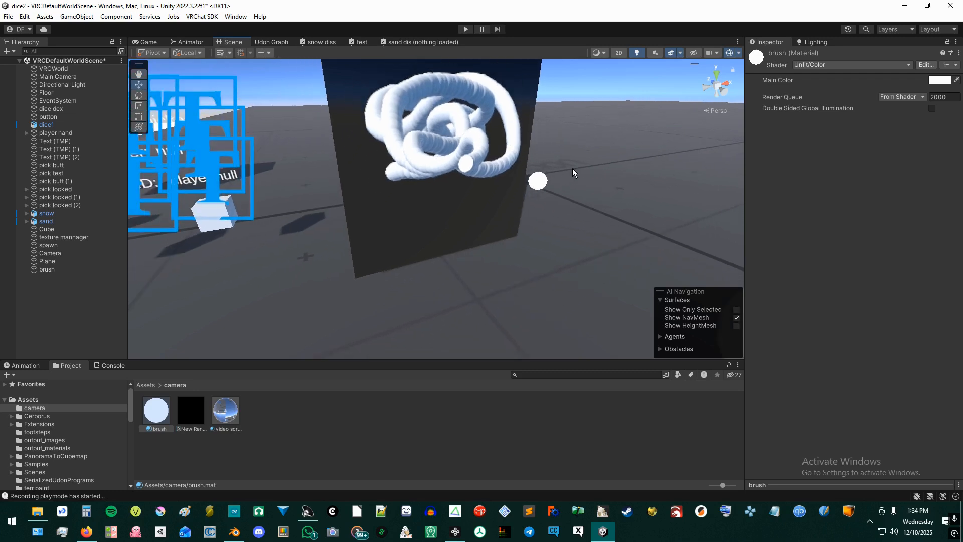
click(540, 183)
mouse_move(537, 176)
mouse_down()
mouse_move(542, 167)
mouse_move(481, 89)
mouse_move(457, 254)
mouse_move(597, 216)
mouse_move(482, 195)
mouse_move(552, 136)
mouse_move(531, 114)
mouse_move(504, 214)
mouse_move(515, 190)
mouse_up()
scroll(432, 231, down, 3)
mouse_move(432, 231)
middle_down()
mouse_move(456, 262)
mouse_move(423, 232)
middle_up()
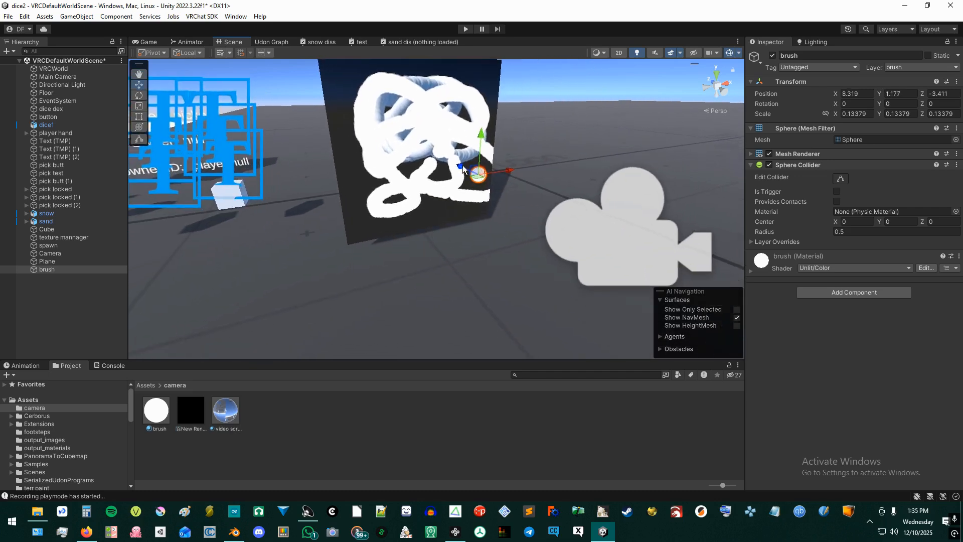
mouse_move(462, 165)
mouse_down()
mouse_move(531, 248)
mouse_move(516, 215)
mouse_move(547, 200)
mouse_move(551, 166)
mouse_move(541, 195)
mouse_move(540, 183)
mouse_move(503, 170)
mouse_move(411, 176)
mouse_move(427, 165)
mouse_up()
Step: Switch the render-texture camera's projection to Orthographic and check its view volume against the plane
click(612, 254)
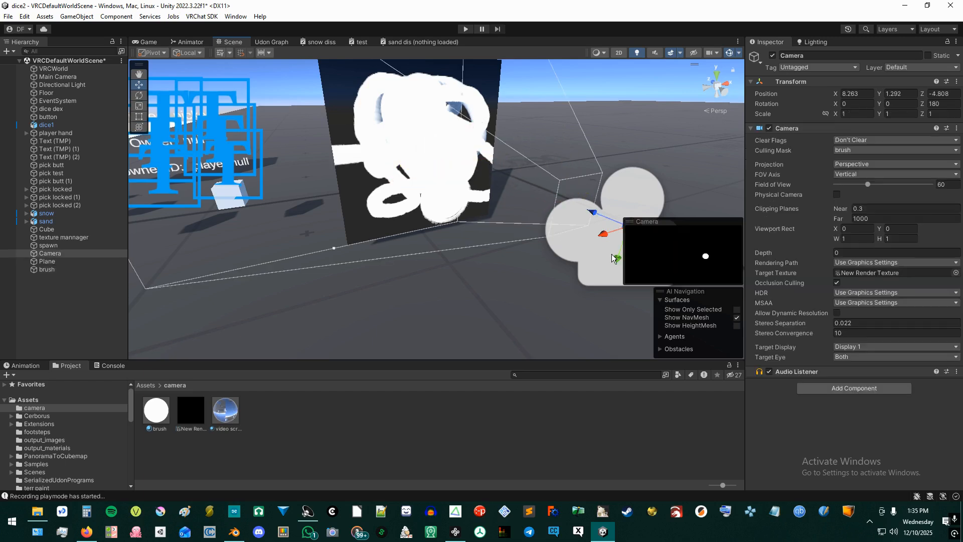
click(880, 163)
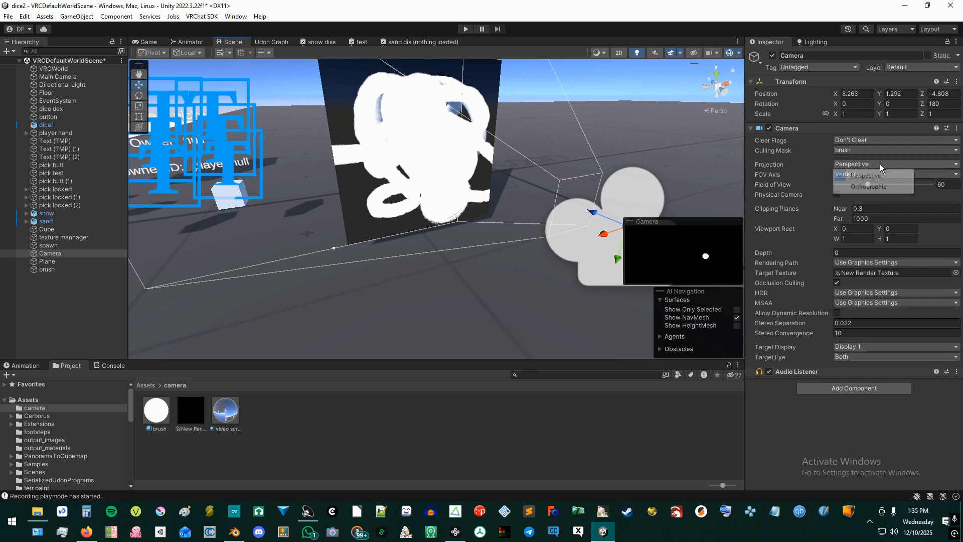
click(868, 187)
scroll(446, 245, down, 3)
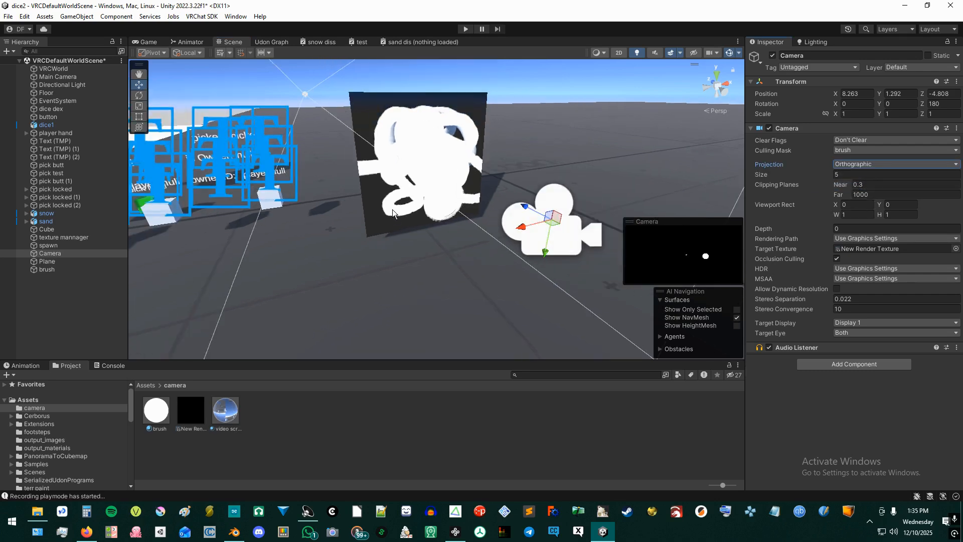
scroll(420, 179, down, 5)
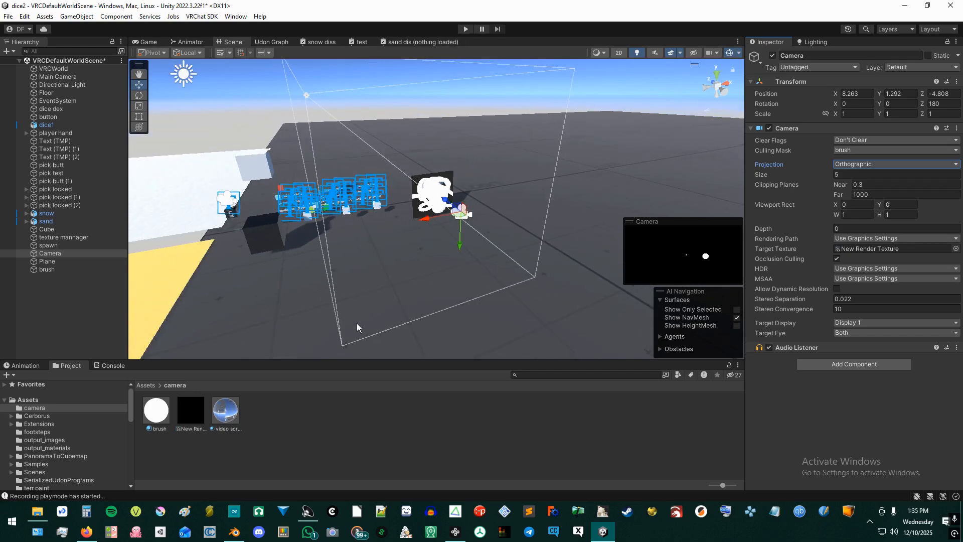
scroll(450, 212, up, 6)
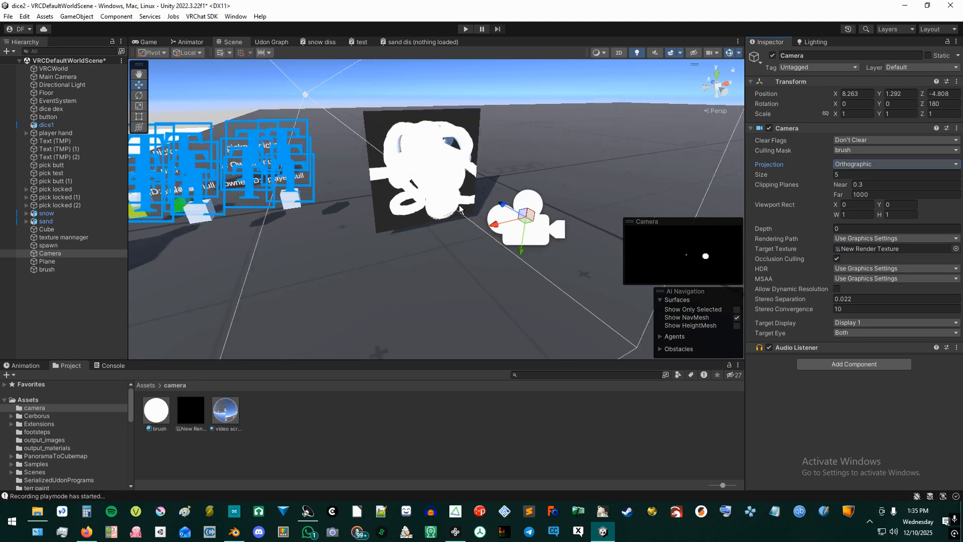
Step: Set the brush material's main color to red, CD3737
click(43, 269)
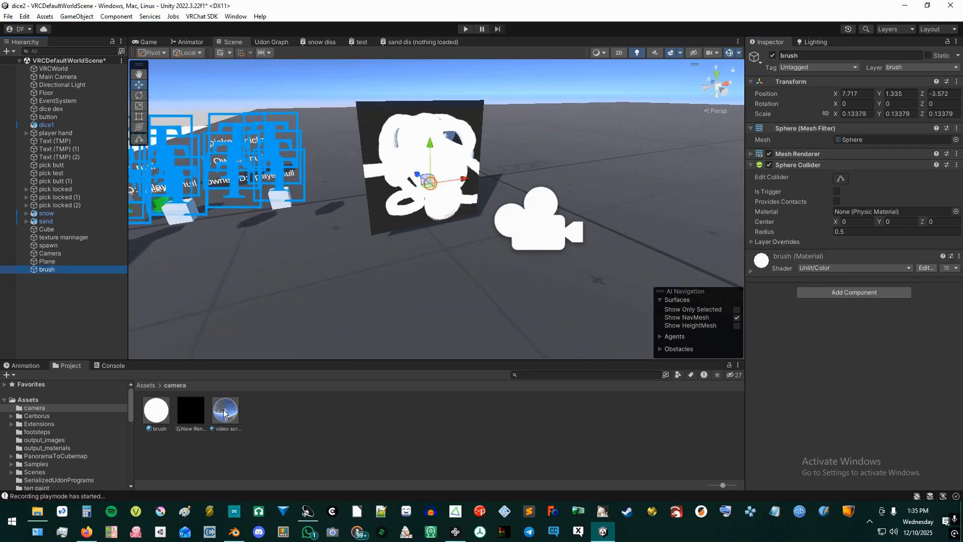
click(749, 272)
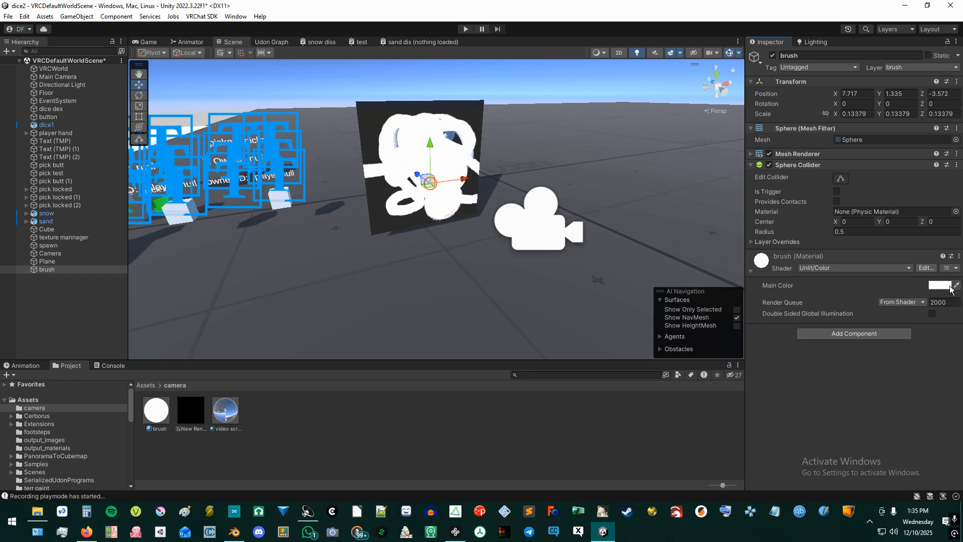
click(929, 285)
drag(908, 326, 913, 329)
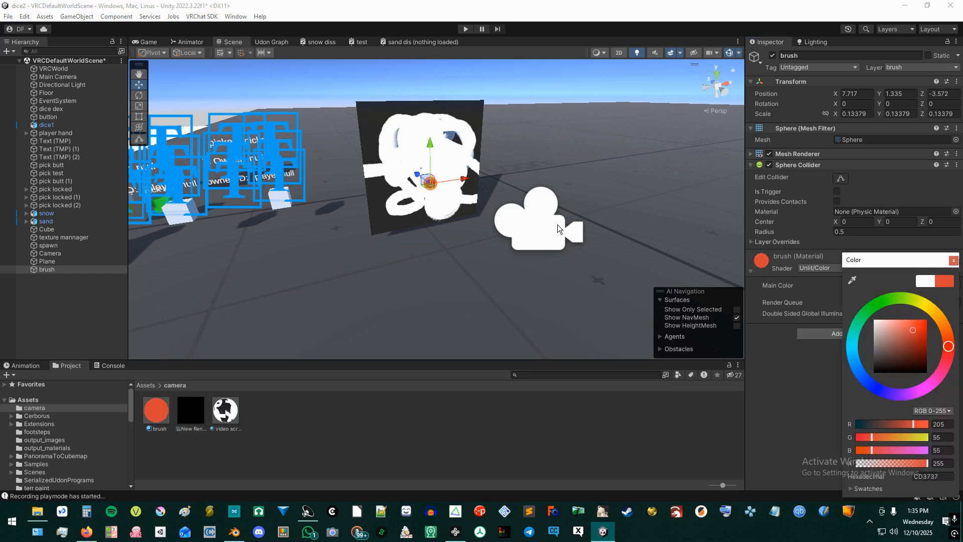
Step: Clear the painted strokes by setting the camera's clear flags to Solid Color and back to Don't Clear
click(572, 231)
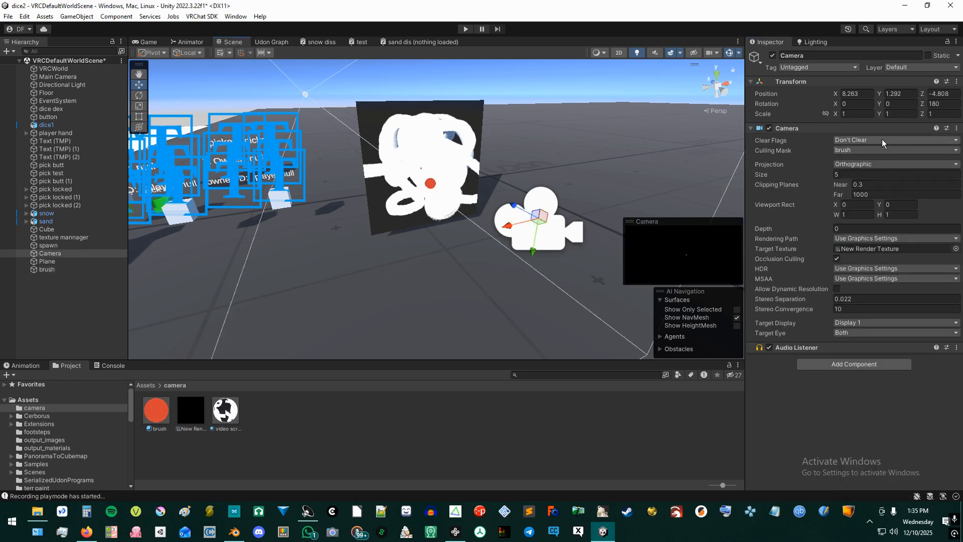
click(882, 140)
click(875, 162)
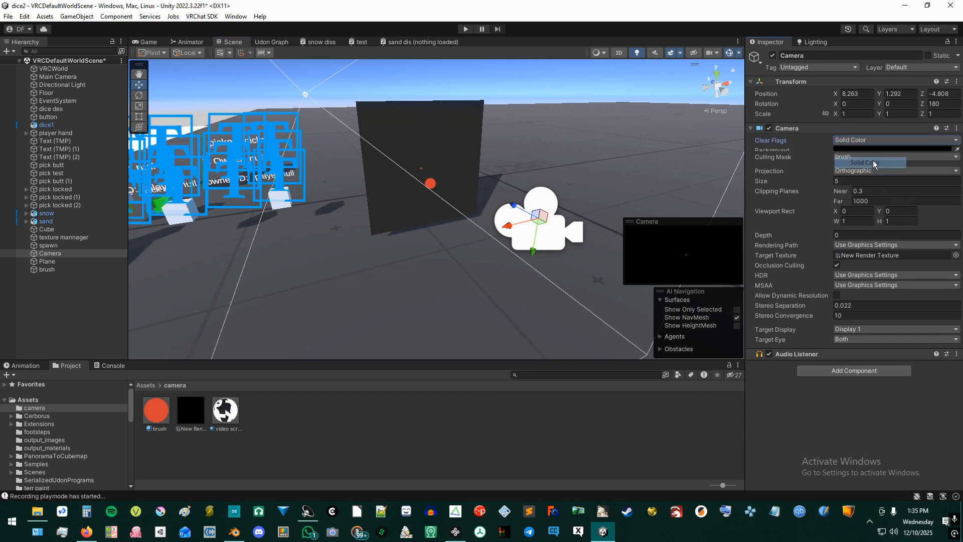
click(878, 185)
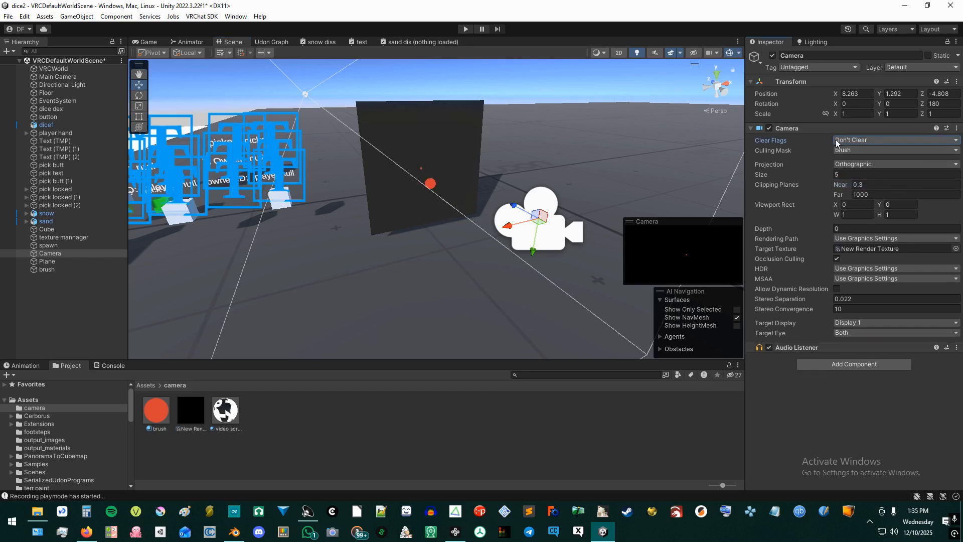
Step: Paint red strokes on the plane by moving the brush sphere around, ending at about X 8.16, Y 1.95, Z -3.78
click(429, 185)
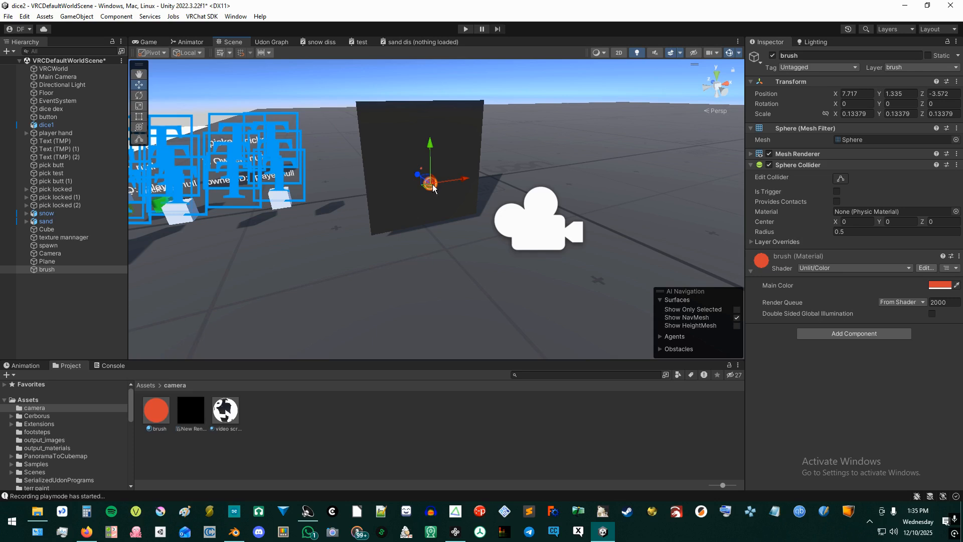
mouse_move(431, 189)
mouse_down()
mouse_move(465, 170)
mouse_move(444, 160)
mouse_move(402, 187)
mouse_move(434, 202)
mouse_move(453, 185)
mouse_move(455, 152)
mouse_move(408, 168)
mouse_move(451, 187)
mouse_move(445, 131)
mouse_move(365, 144)
mouse_move(338, 171)
mouse_move(398, 81)
mouse_move(361, 128)
mouse_move(451, 155)
mouse_move(554, 114)
mouse_move(473, 131)
mouse_up()
scroll(479, 166, up, 2)
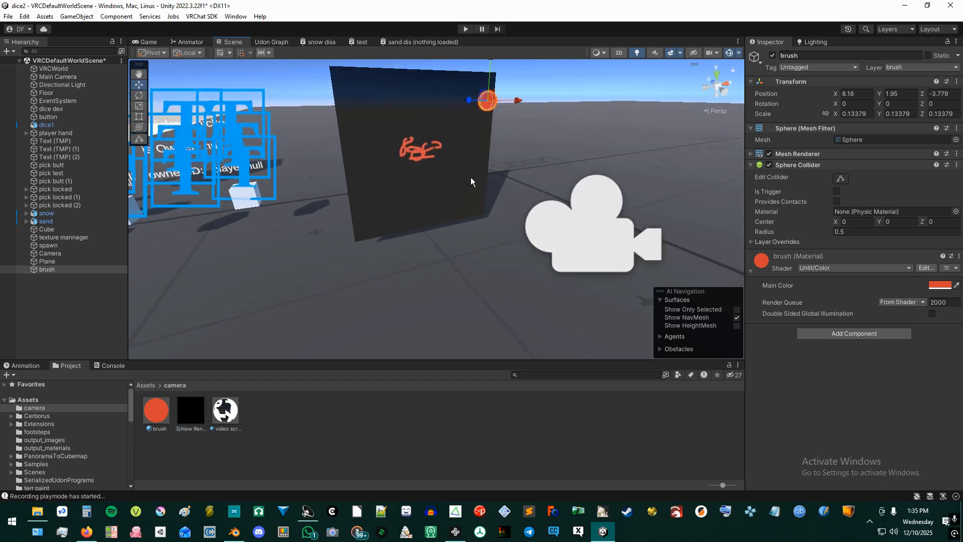
mouse_move(470, 178)
middle_down()
mouse_move(454, 209)
mouse_move(476, 172)
middle_up()
Step: Reduce the camera's orthographic size to 0.8 to fit its view to the plane
click(625, 221)
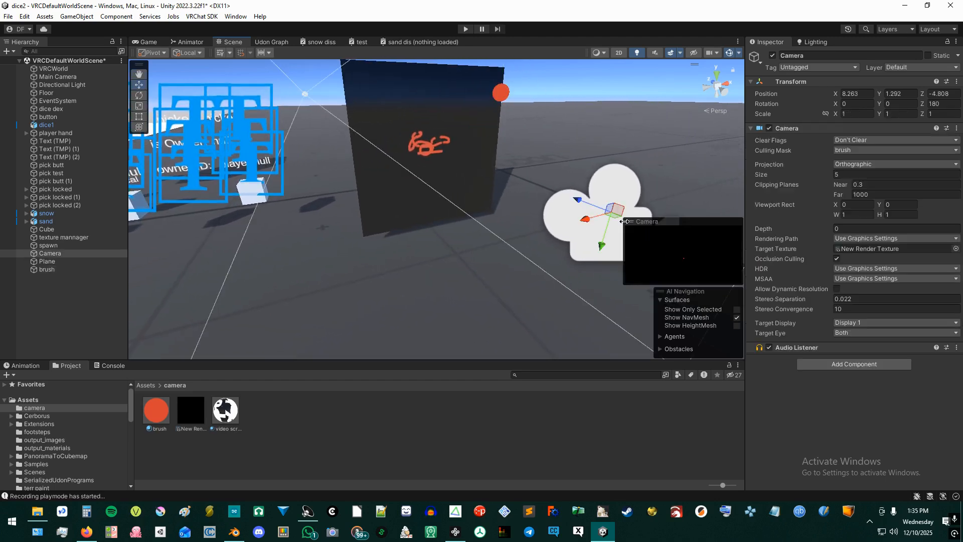
scroll(558, 89, down, 4)
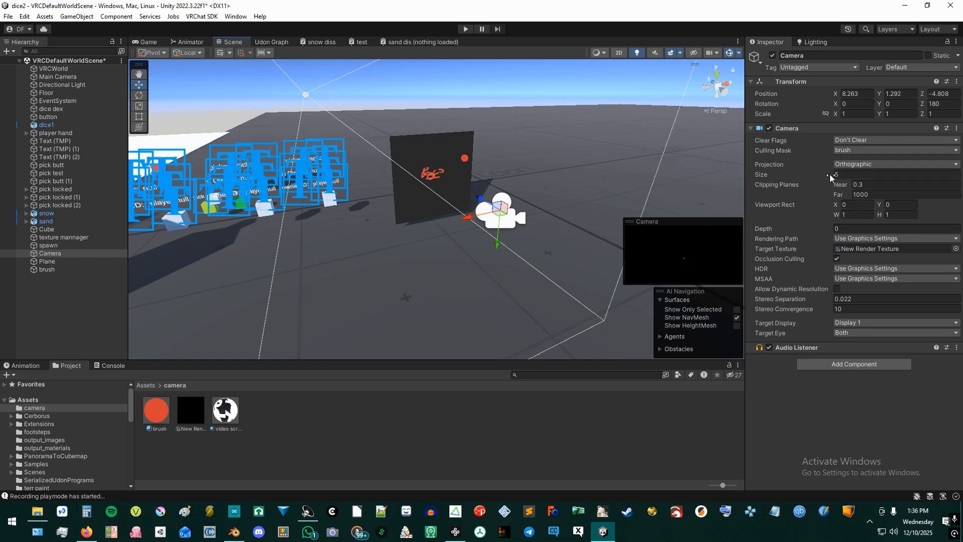
drag(828, 173, 760, 187)
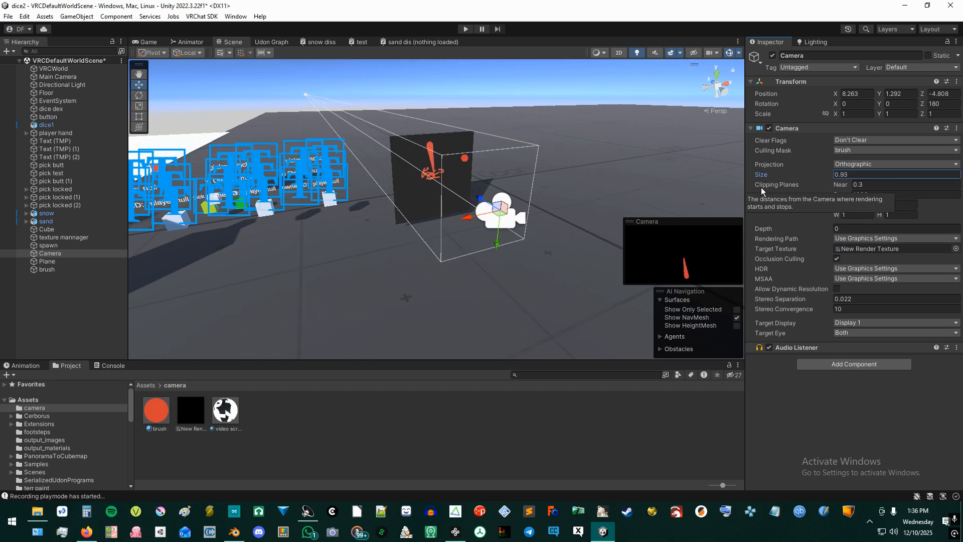
click(398, 180)
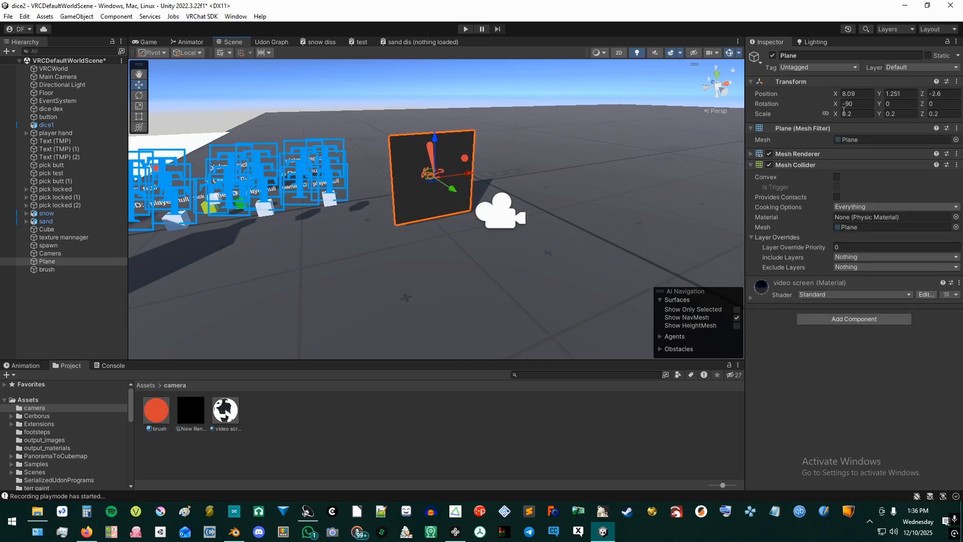
click(501, 209)
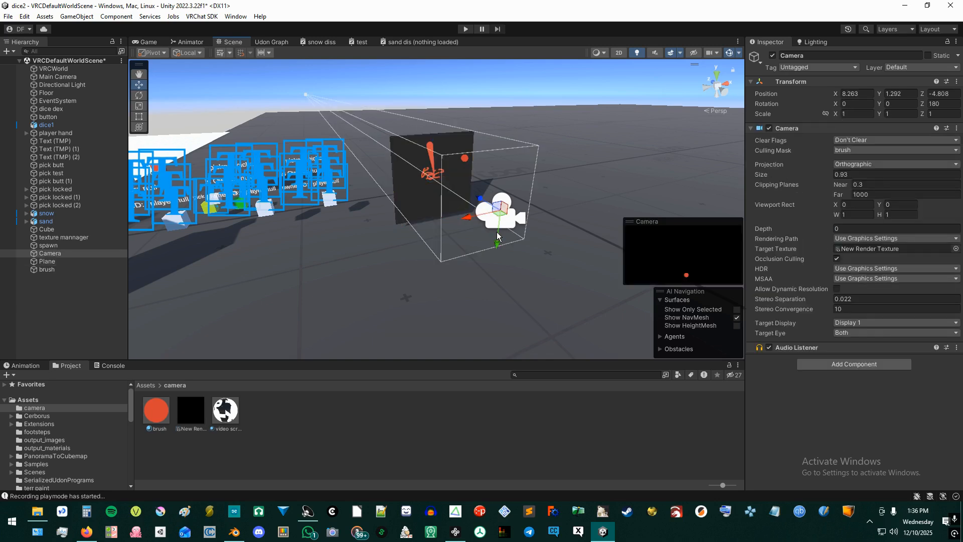
click(858, 174)
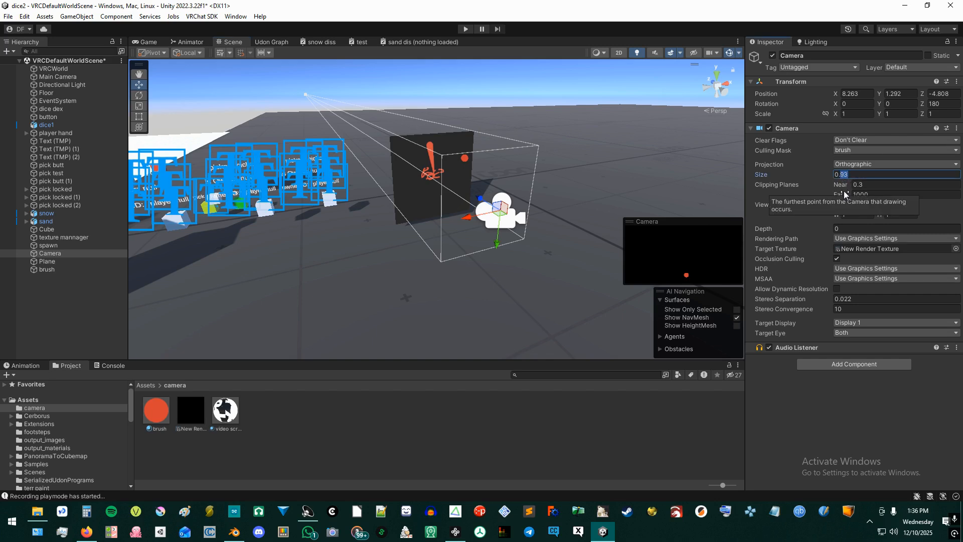
text(8)
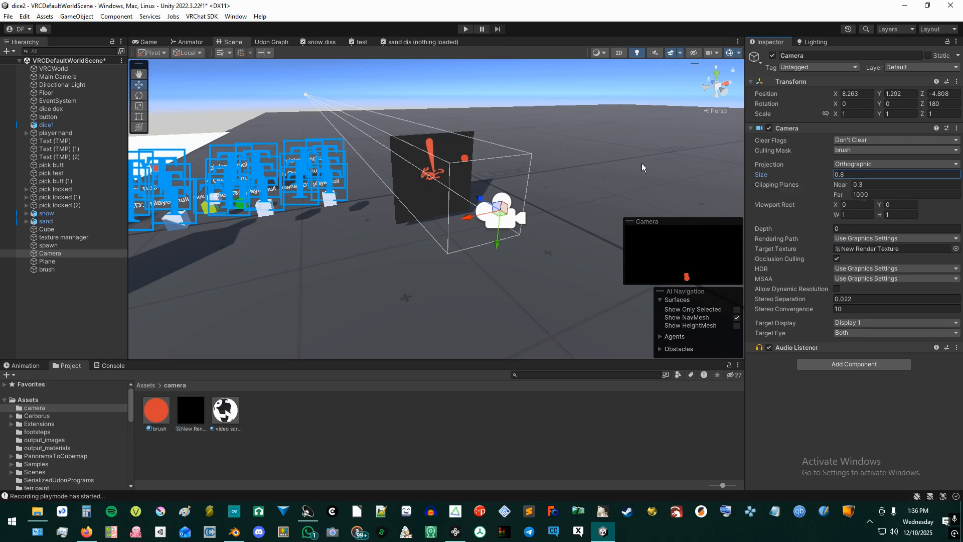
Step: Make the Camera a child of the Plane in the scene hierarchy
right_drag(642, 163, 456, 105)
middle_drag(600, 194, 544, 193)
right_drag(401, 195, 519, 296)
middle_drag(484, 236, 561, 250)
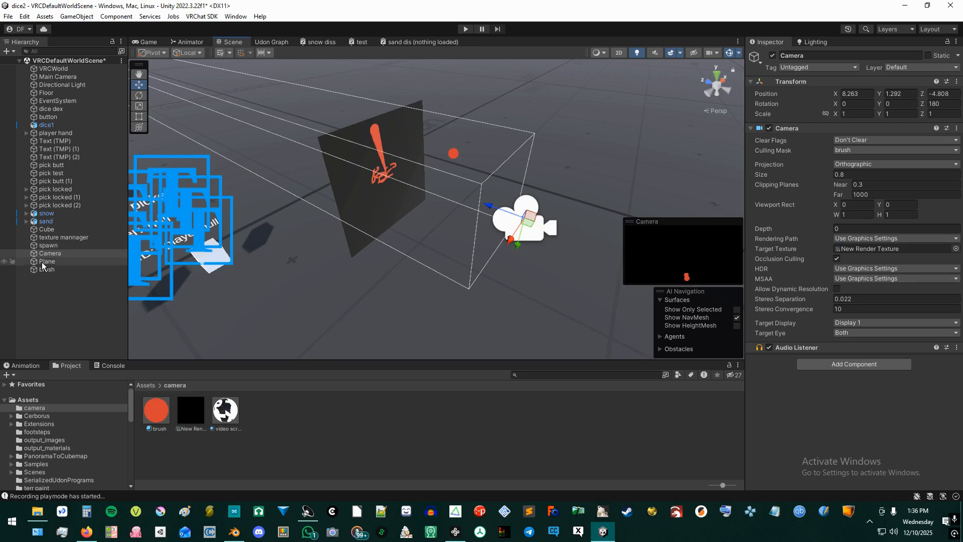
drag(48, 270, 53, 266)
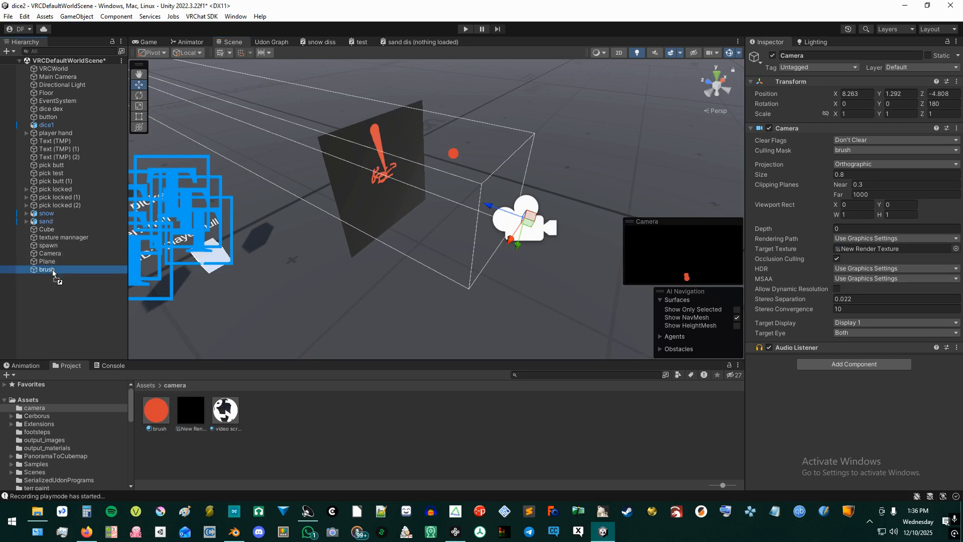
click(56, 261)
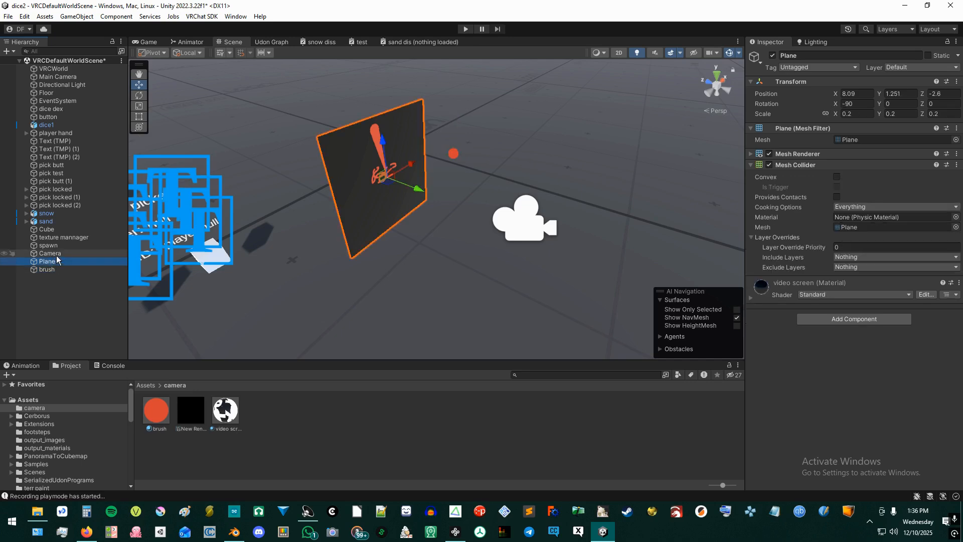
click(57, 253)
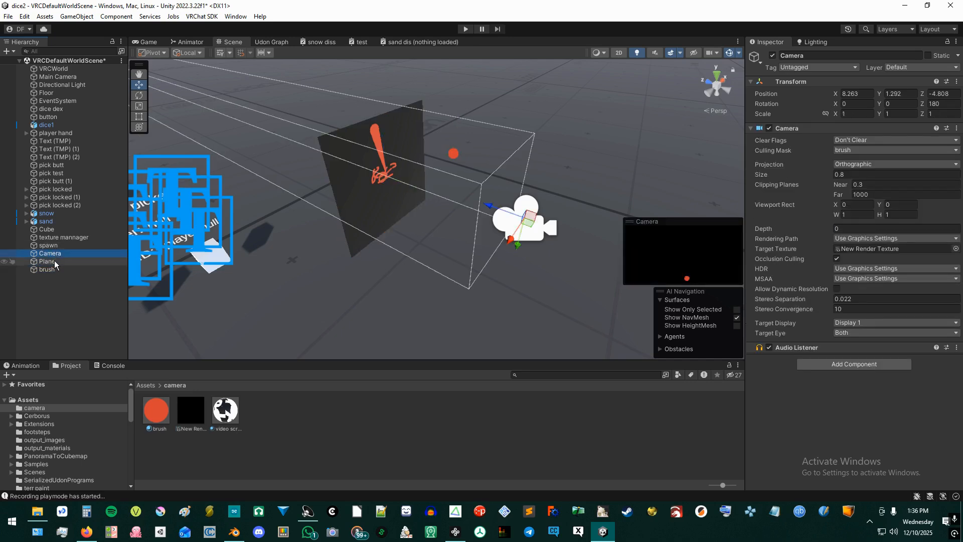
click(55, 261)
click(55, 254)
drag(57, 263, 56, 263)
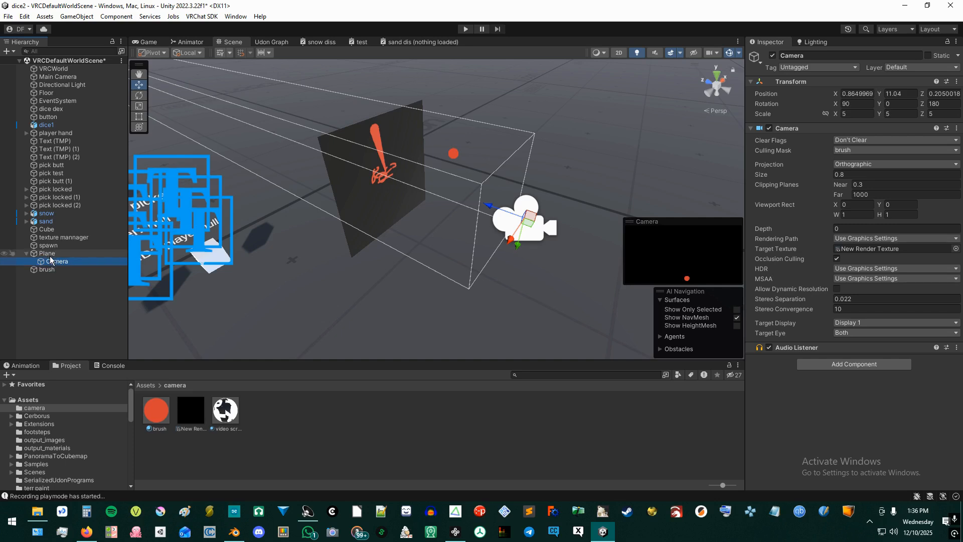
click(55, 260)
click(52, 323)
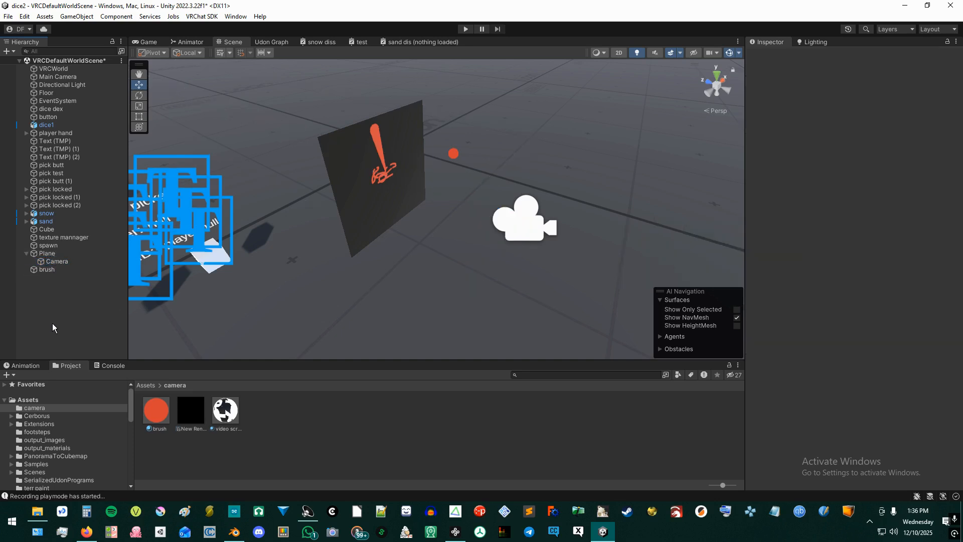
Step: Set the Camera's local position to X 0, Y 0, Z 0 so it sits at the Plane's centre
click(68, 261)
click(868, 93)
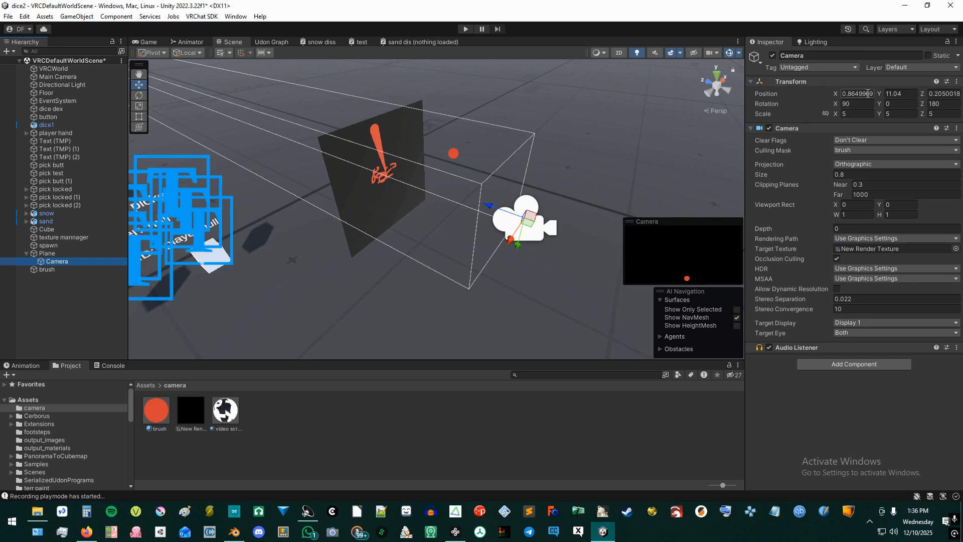
text(0)
key(Tab)
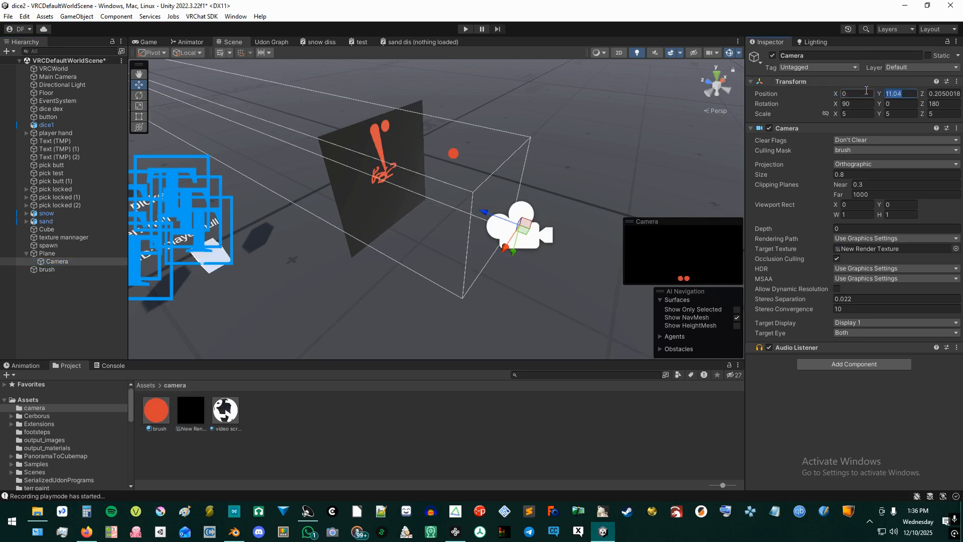
text(0)
key(Tab)
text(0)
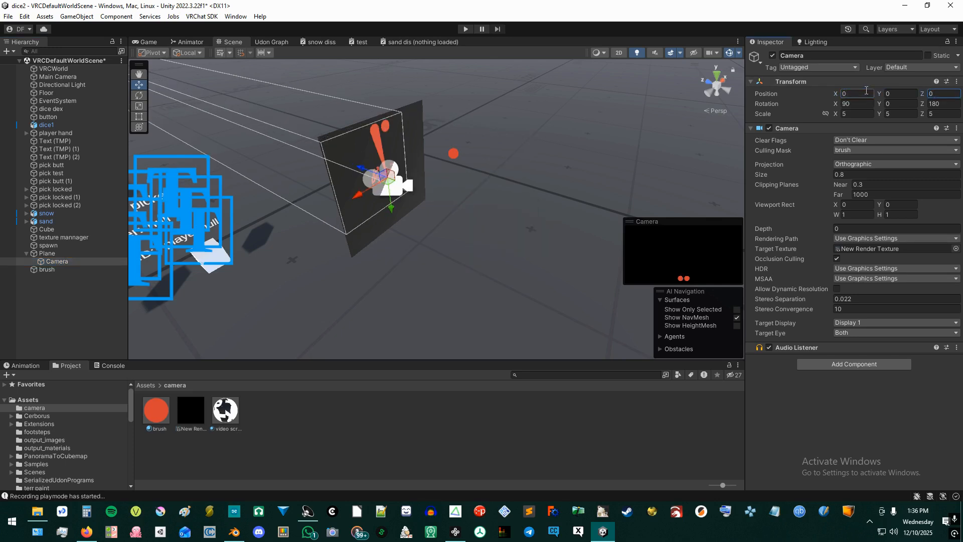
Step: Lower the Camera's near clipping plane to -1.5 so its view extends in front of the plane to the brush
alt+drag(451, 188, 387, 190)
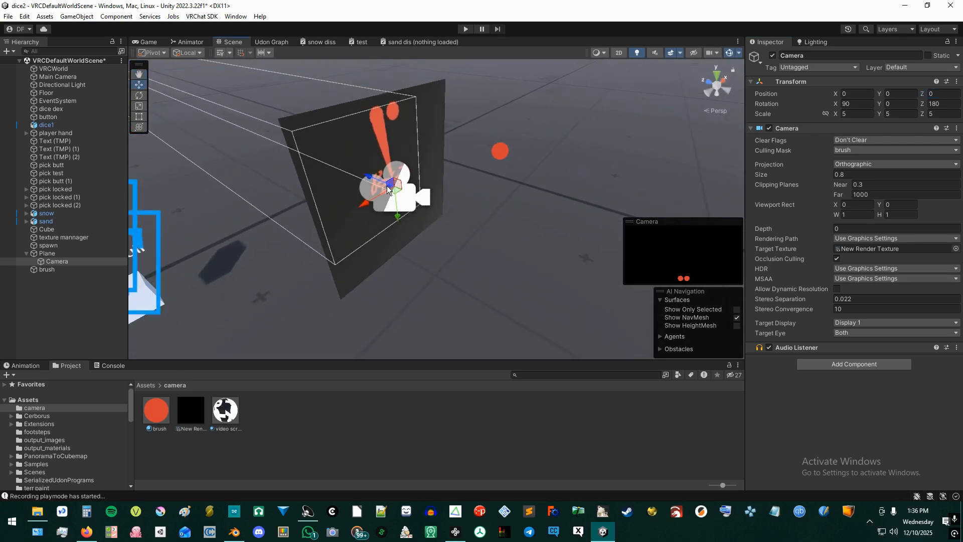
click(498, 152)
mouse_move(480, 230)
alt+mouse_down()
mouse_move(433, 243)
mouse_move(400, 209)
alt+mouse_up()
mouse_move(384, 174)
mouse_down()
mouse_move(396, 157)
mouse_move(259, 188)
mouse_move(398, 214)
mouse_move(281, 165)
mouse_move(378, 226)
mouse_move(347, 211)
mouse_move(326, 182)
mouse_move(386, 189)
mouse_move(460, 215)
mouse_move(391, 179)
mouse_up()
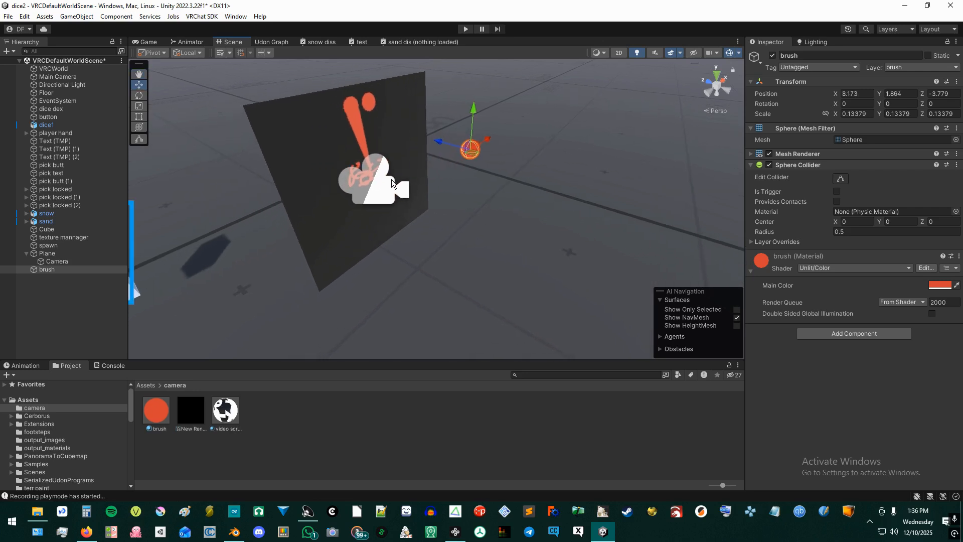
click(391, 190)
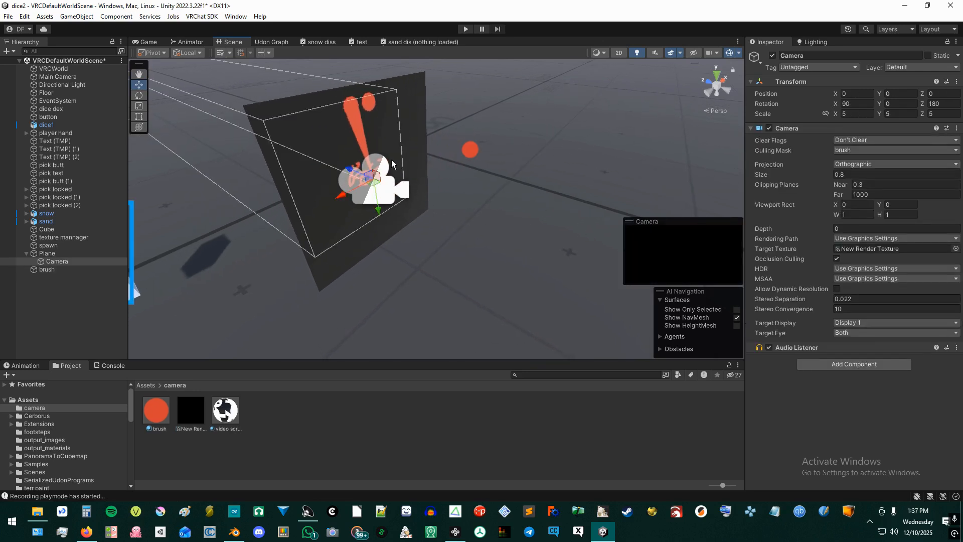
middle_drag(526, 271, 652, 277)
right_drag(529, 217, 372, 192)
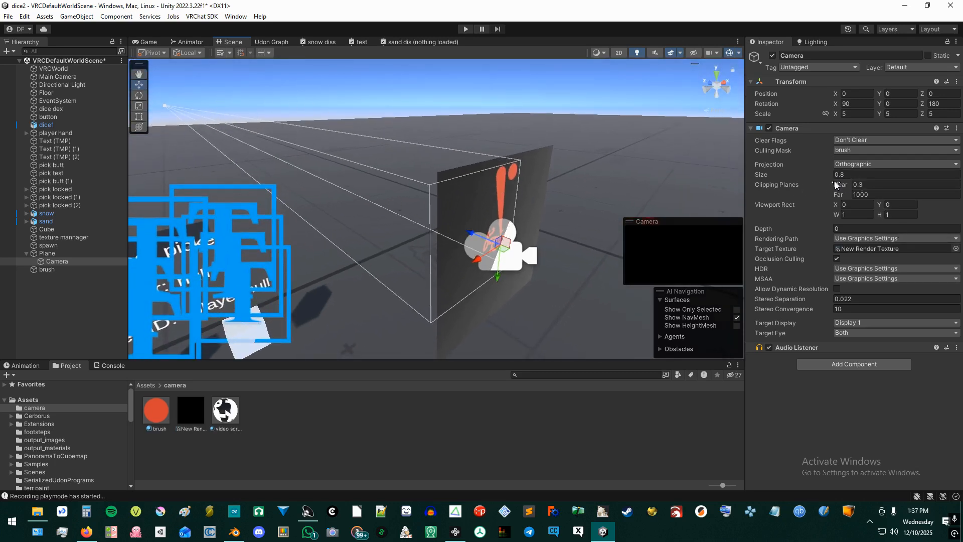
drag(844, 185, 835, 186)
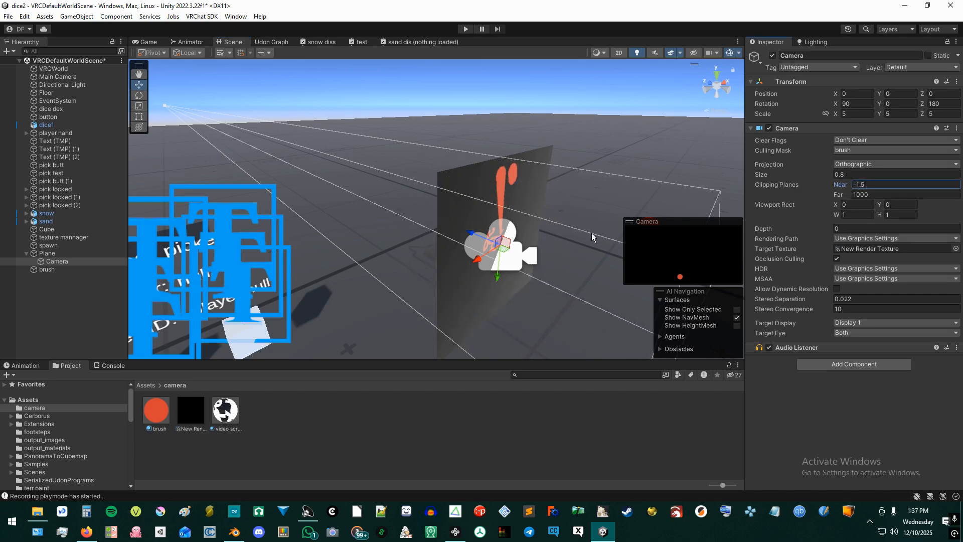
middle_drag(591, 236, 549, 199)
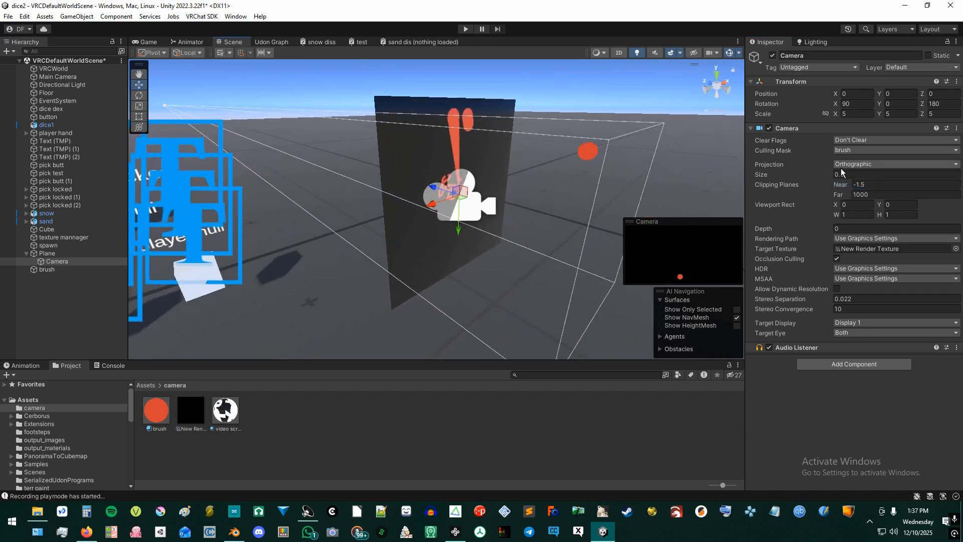
Step: Try far clipping plane values of 1, -0.5 and -0.1 on the Camera
click(842, 194)
text(1)
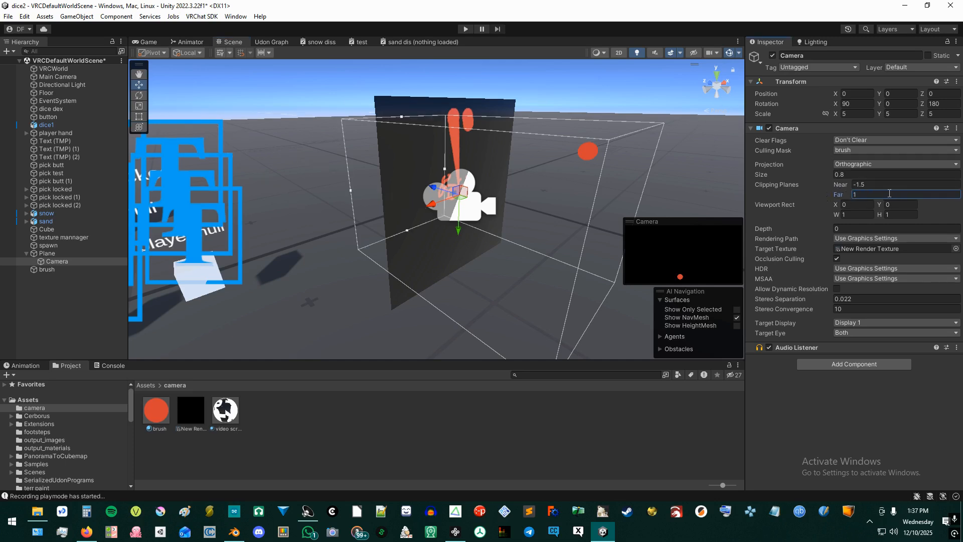
key(BackSpace)
text(0.4)
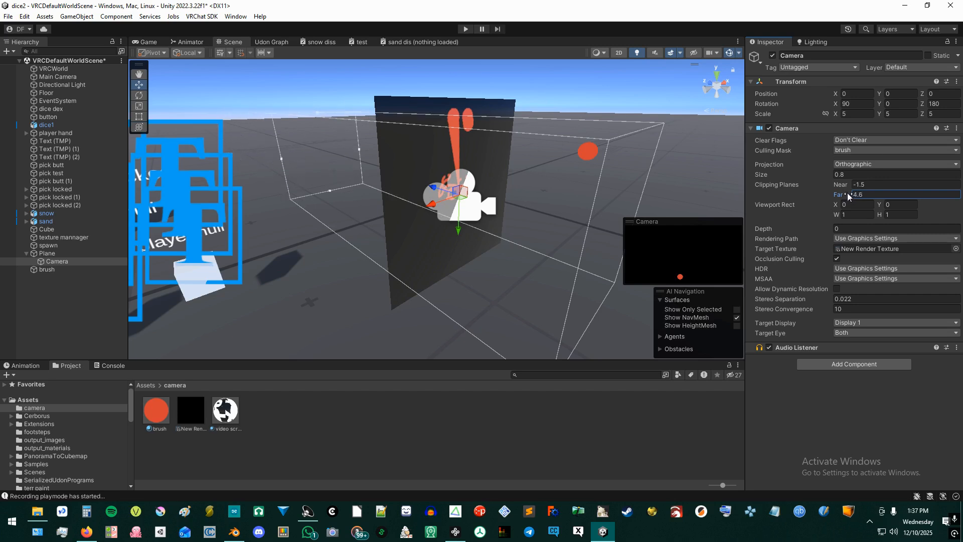
key(BackSpace)
key(BackSpace)
key(BackSpace)
text(-0.5)
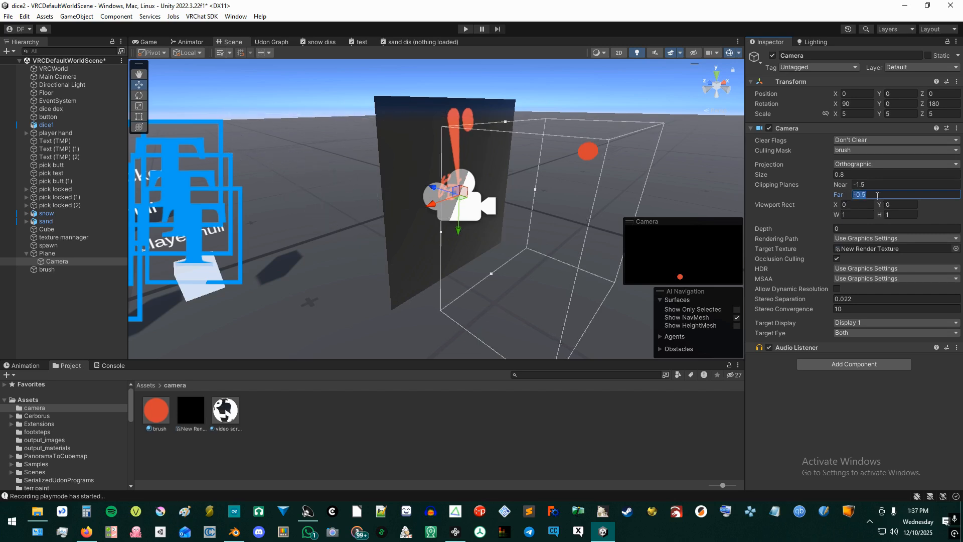
key(BackSpace)
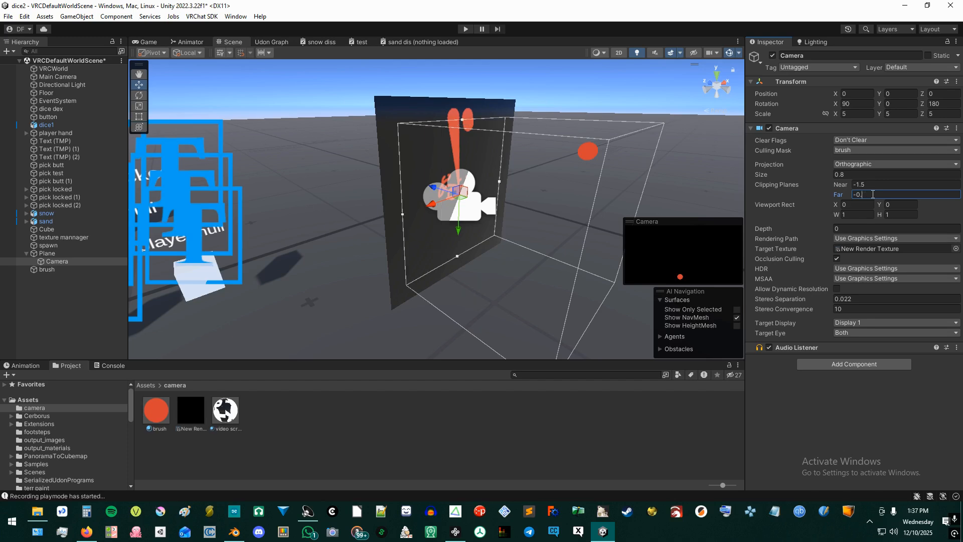
text(1)
middle_drag(516, 226, 536, 188)
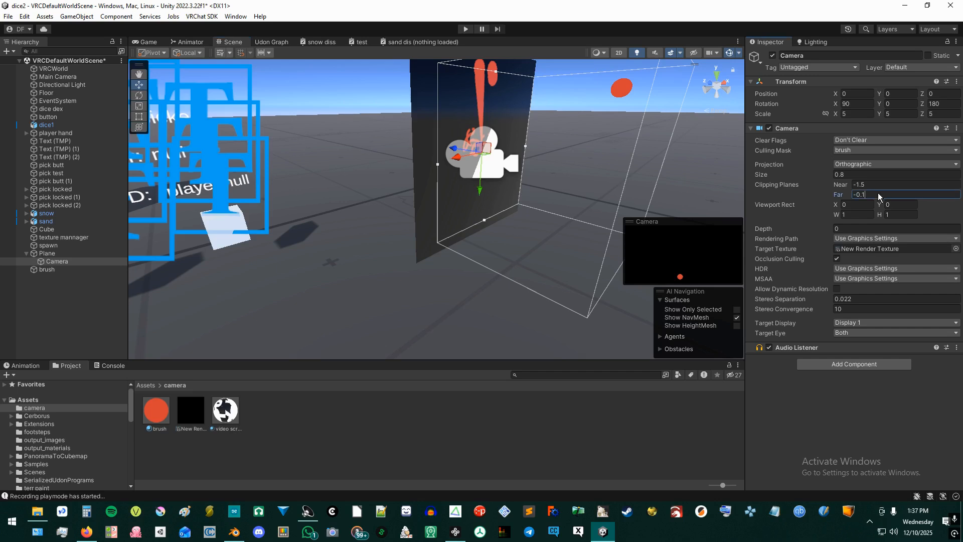
Step: Set the Camera's far clipping plane to 0 and its near clipping plane to about -0.37
click(859, 194)
text(0)
middle_drag(469, 161, 447, 196)
drag(848, 185, 869, 182)
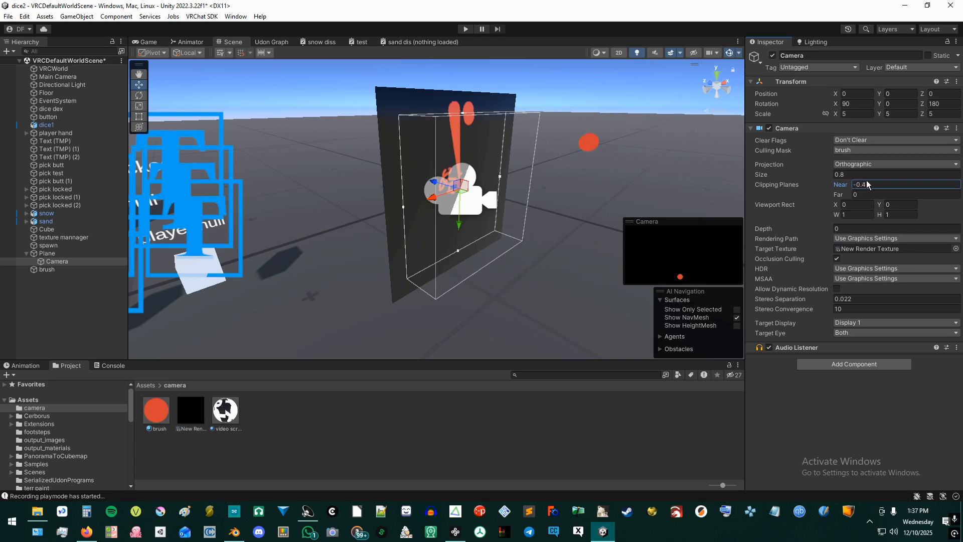
mouse_move(535, 226)
middle_down()
mouse_move(512, 252)
mouse_move(523, 240)
middle_up()
scroll(510, 252, up, 3)
mouse_move(523, 240)
alt+mouse_down()
mouse_move(387, 256)
mouse_move(522, 229)
alt+mouse_up()
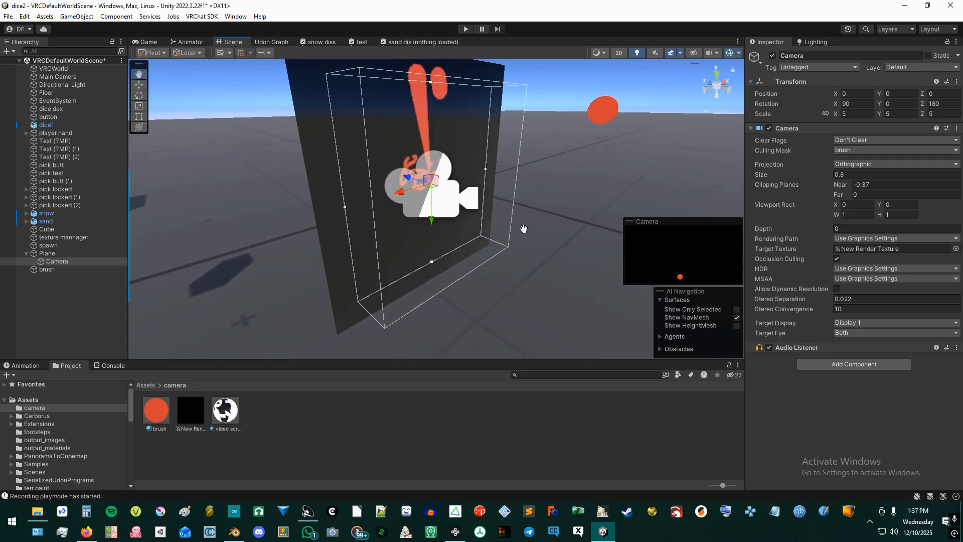
Step: Set the Camera's orthographic size to 1 so its view matches the plane's edges
click(848, 176)
text(1)
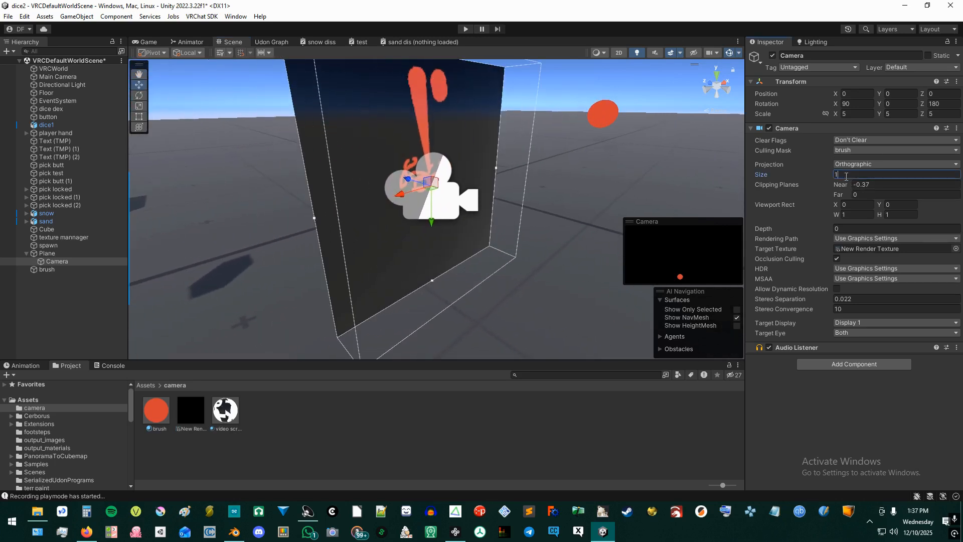
scroll(474, 223, down, 4)
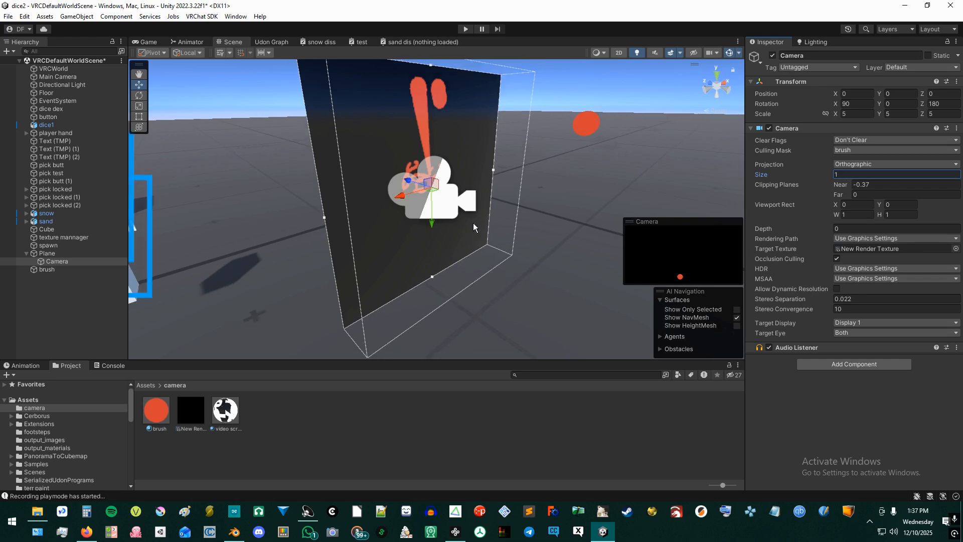
middle_drag(513, 230, 488, 238)
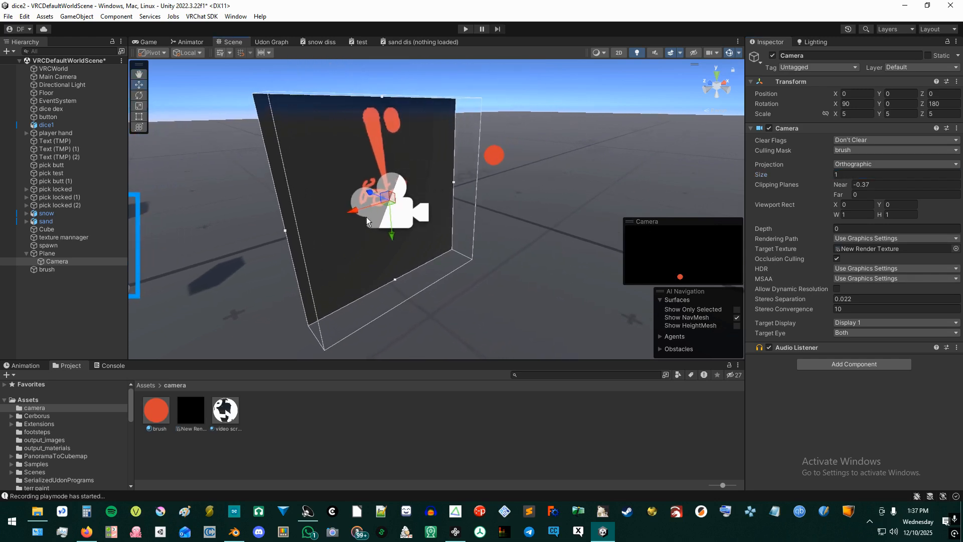
Step: Adjust the Camera's near clipping plane to about -0.29 to make its capture volume thinner in front of the plane
click(321, 202)
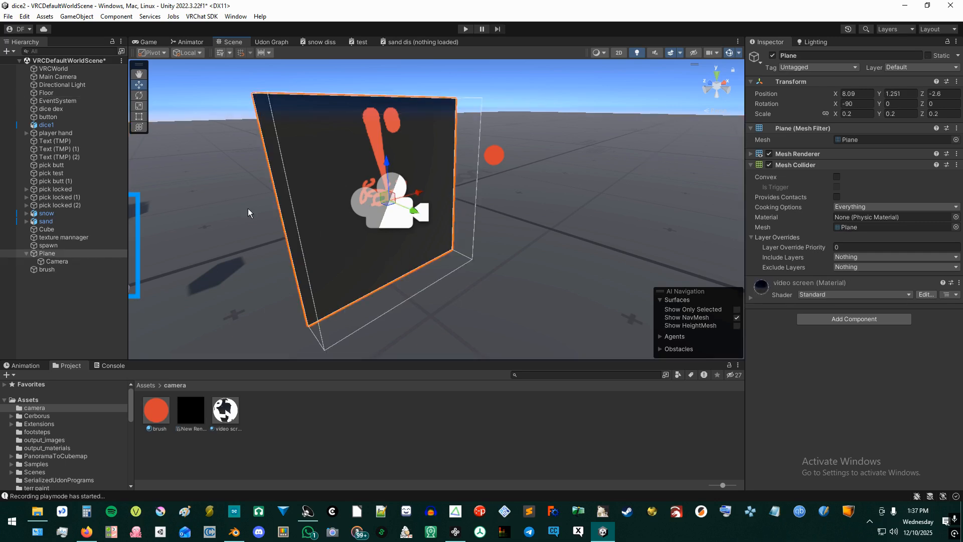
click(55, 261)
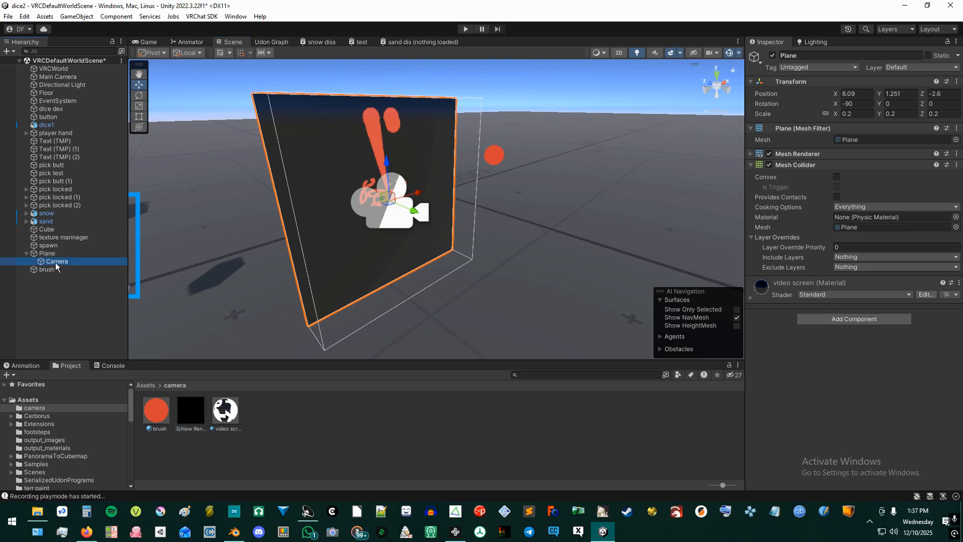
click(490, 160)
click(365, 203)
mouse_move(290, 287)
middle_down()
mouse_move(328, 293)
mouse_move(386, 263)
middle_up()
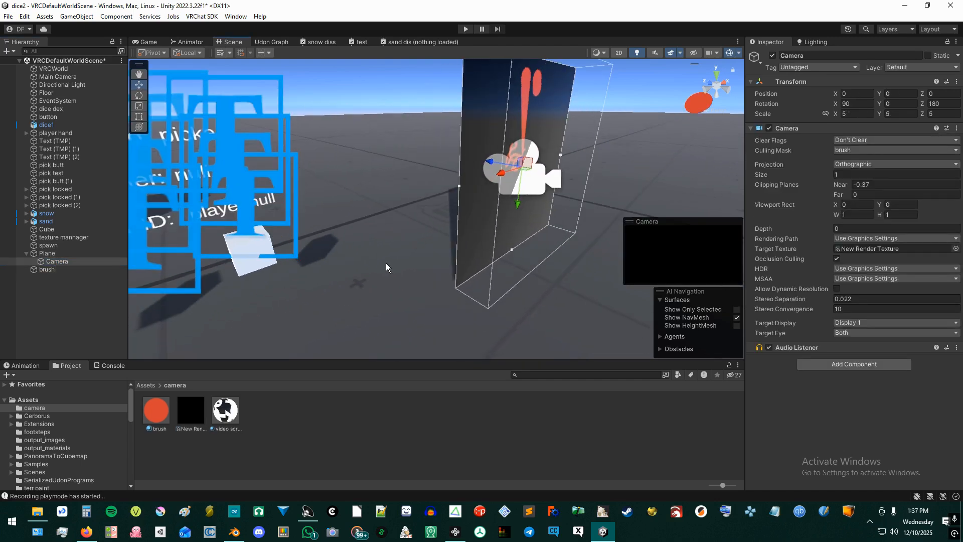
right_drag(386, 262, 471, 182)
middle_drag(471, 182, 535, 235)
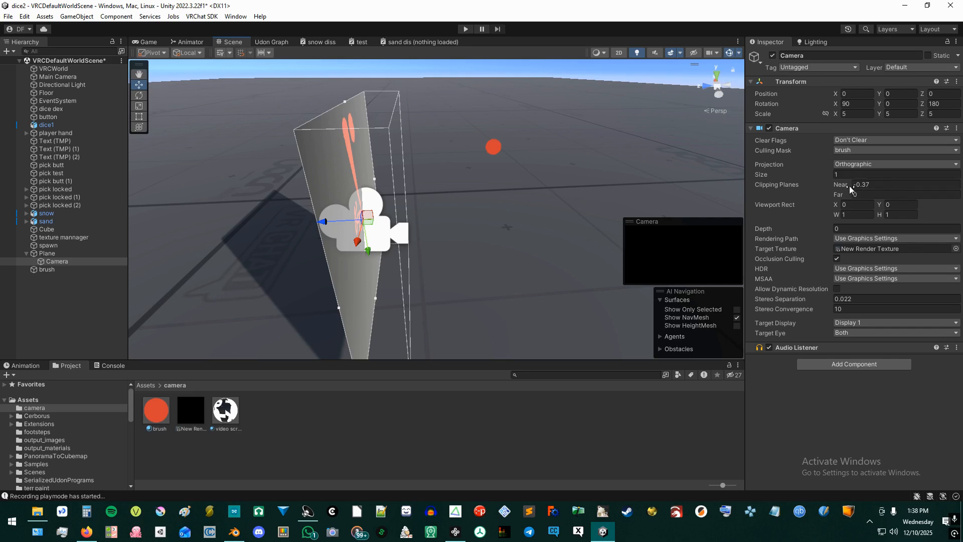
drag(849, 186, 847, 186)
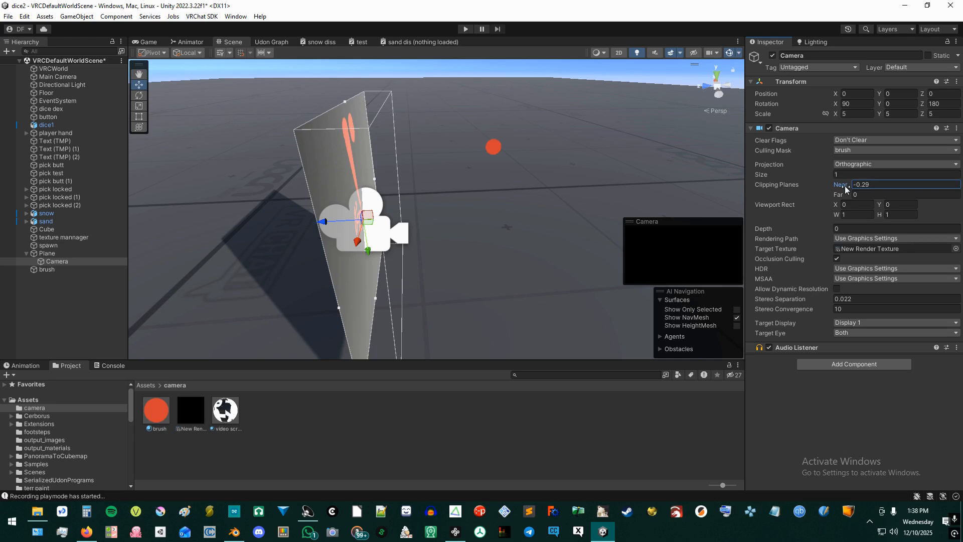
drag(850, 185, 850, 185)
Step: Paint a stroke across the plane with the brush sphere and pull the brush away to about X 8.68, Y 1.11, Z -3.33
mouse_move(420, 212)
middle_down()
mouse_move(347, 184)
mouse_move(628, 139)
middle_up()
click(624, 134)
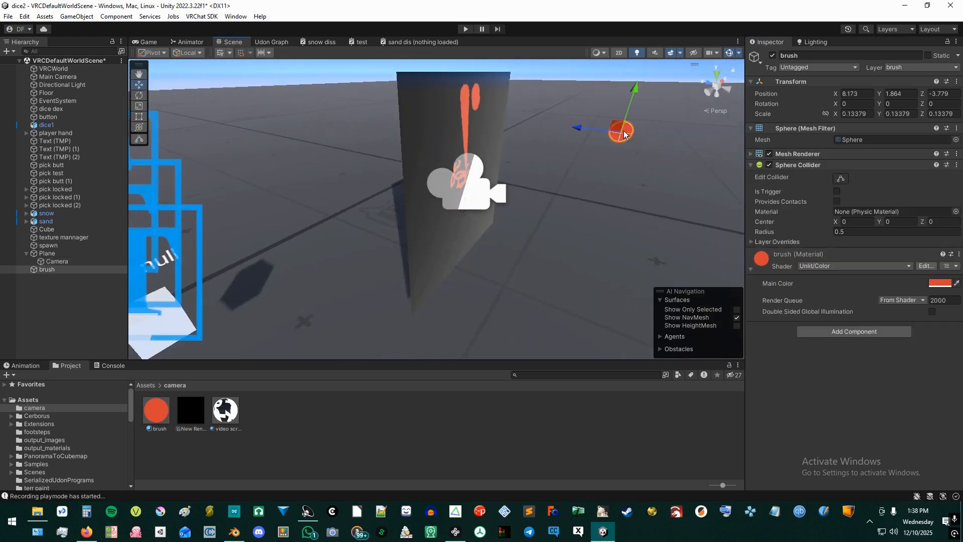
mouse_move(616, 128)
mouse_down()
mouse_move(480, 98)
mouse_move(447, 147)
mouse_move(475, 194)
mouse_move(497, 160)
mouse_move(489, 110)
mouse_move(466, 130)
mouse_move(465, 145)
mouse_up()
right_drag(579, 147, 564, 195)
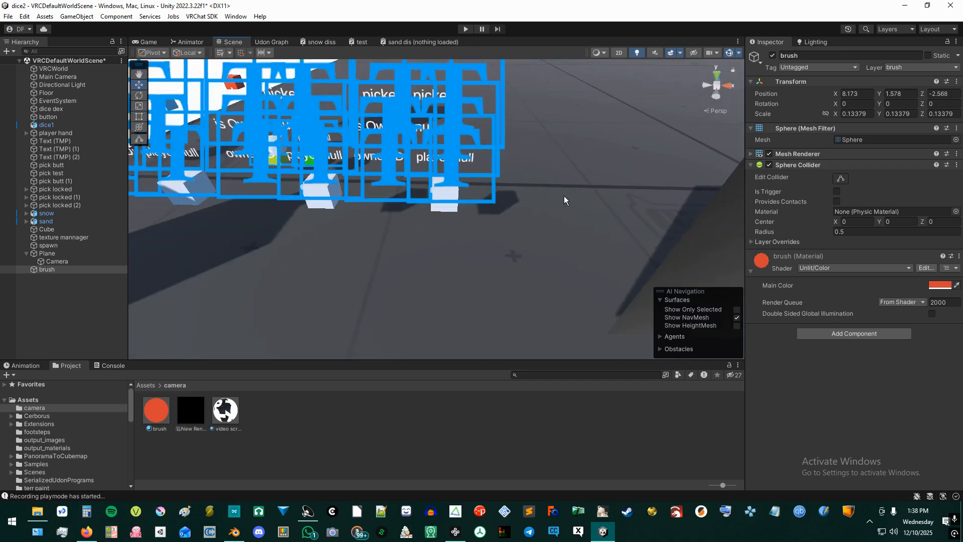
mouse_move(564, 195)
middle_down()
mouse_move(410, 140)
mouse_move(346, 210)
middle_up()
mouse_move(426, 137)
mouse_down()
mouse_move(289, 132)
mouse_move(357, 158)
mouse_move(541, 181)
mouse_move(533, 168)
mouse_up()
mouse_move(346, 211)
middle_down()
mouse_move(488, 198)
mouse_move(475, 181)
middle_up()
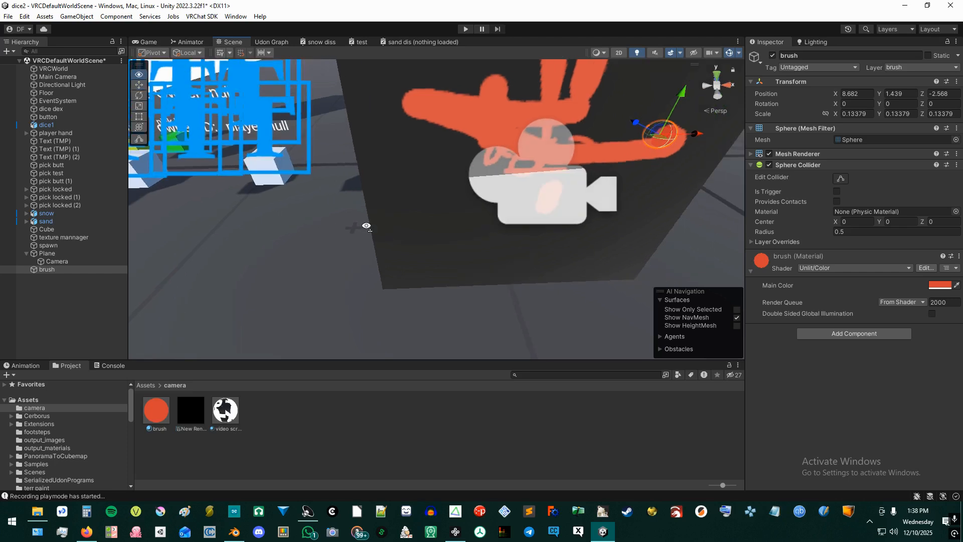
right_drag(366, 224, 533, 174)
scroll(533, 173, down, 8)
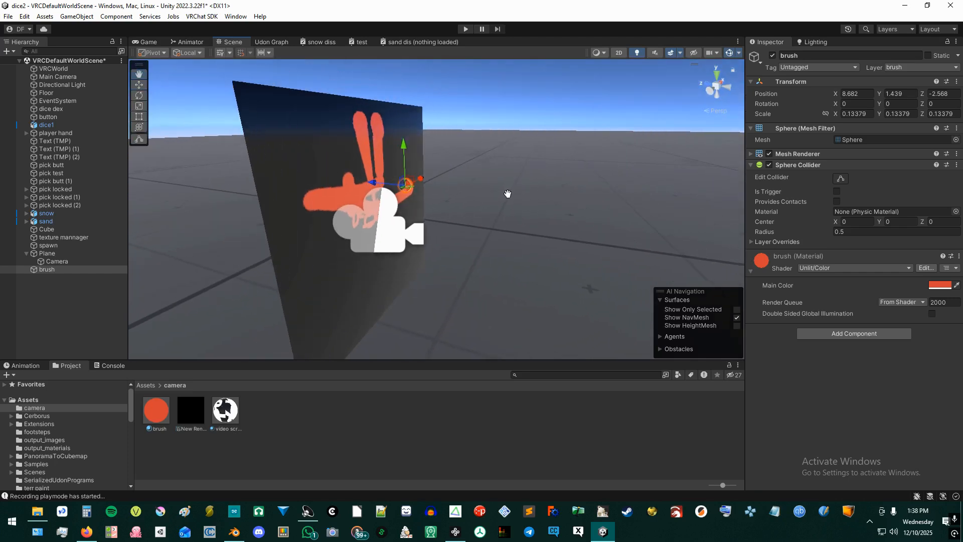
drag(417, 194, 487, 232)
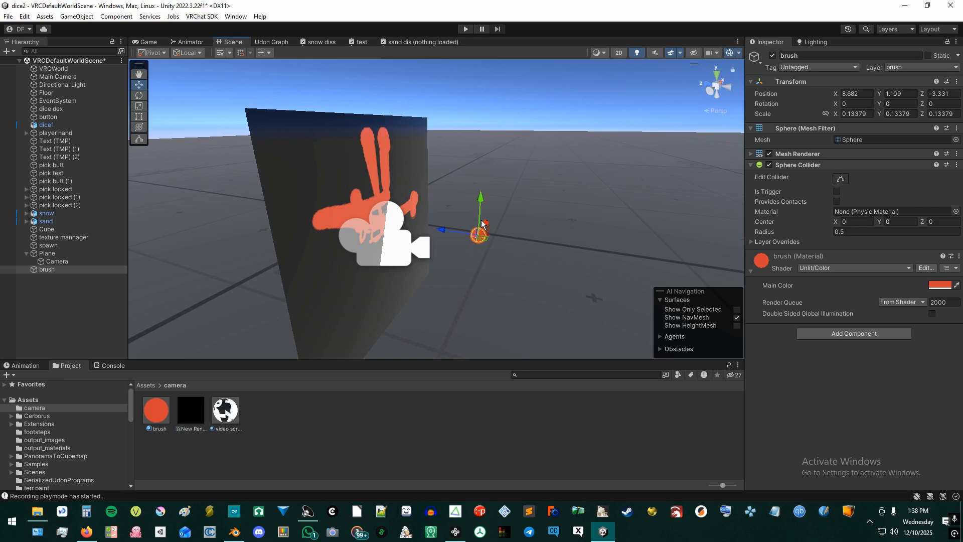
Step: Add a VRC Pickup component to the brush sphere
click(870, 333)
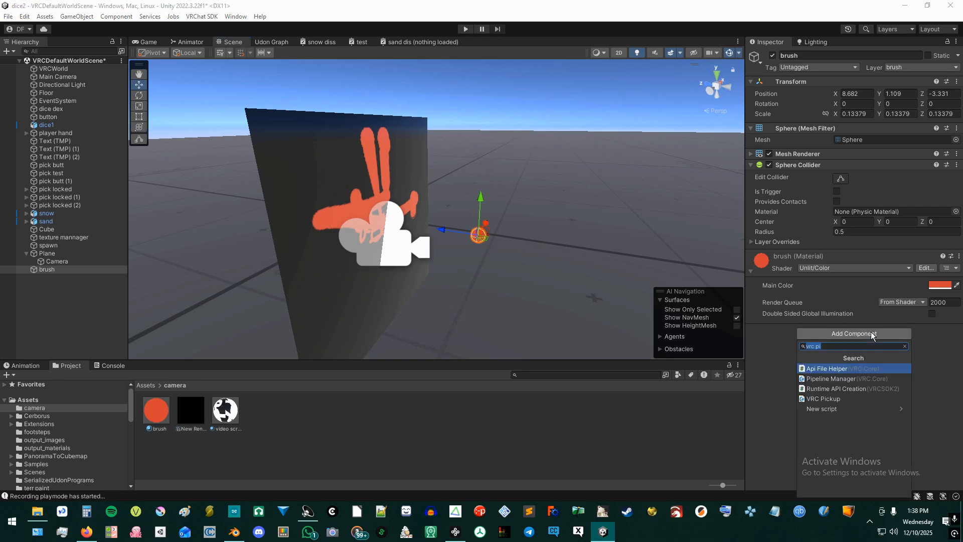
click(847, 397)
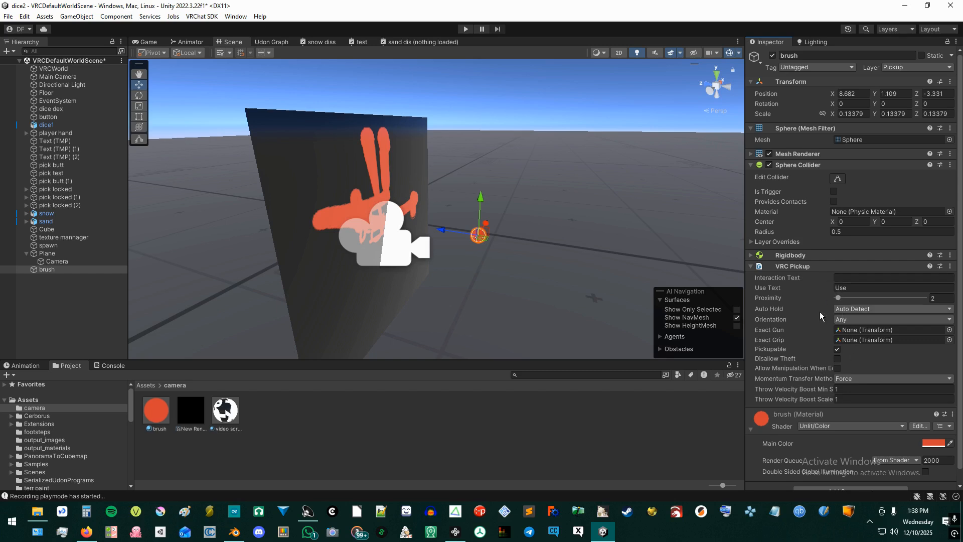
Step: Try the brush layer on the brush sphere and return it to the Pickup layer
click(907, 69)
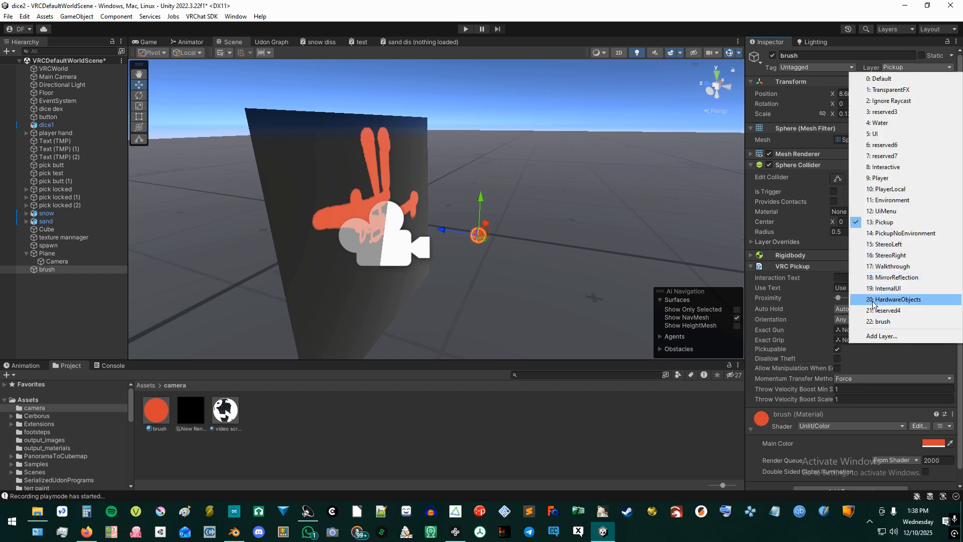
click(881, 322)
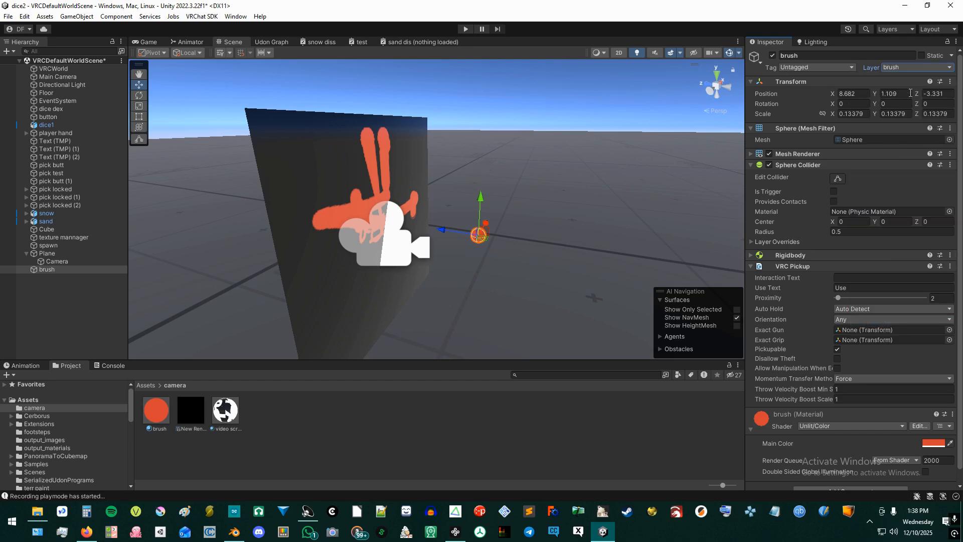
click(910, 69)
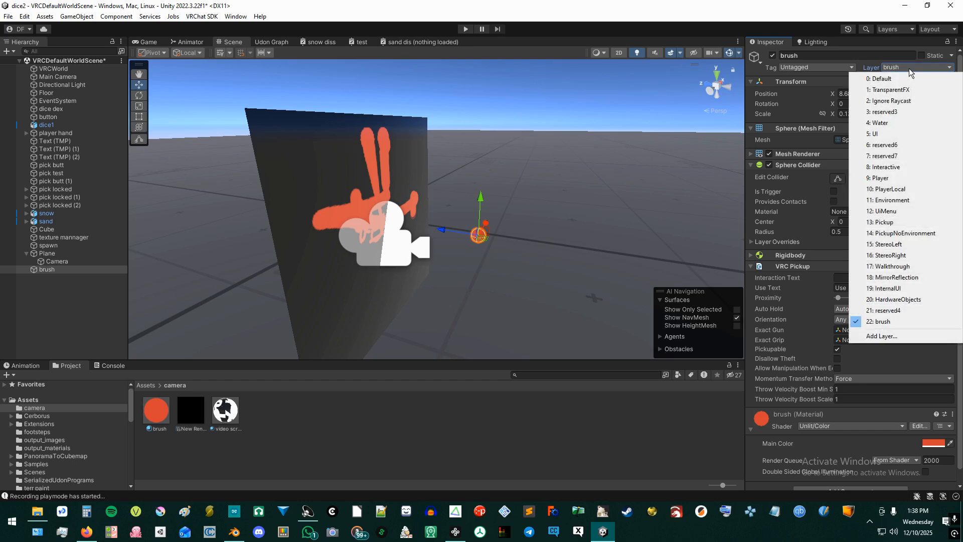
click(903, 224)
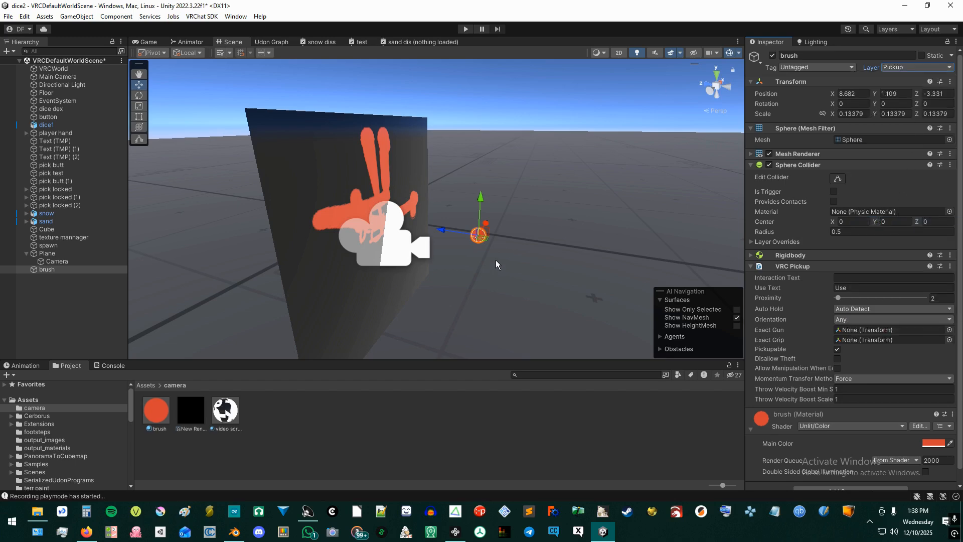
Step: Add a 3D cube to the scene and name it "brush handle"
right_click(70, 287)
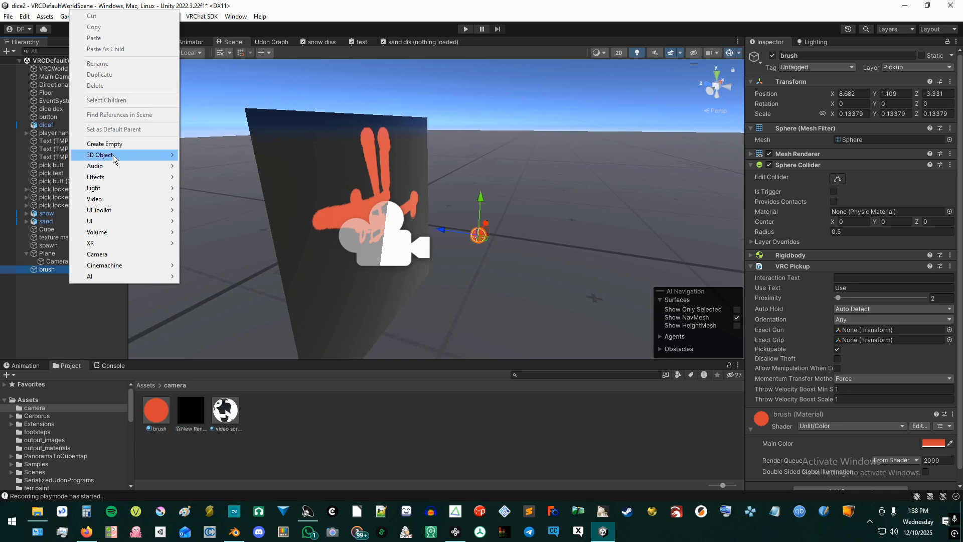
mouse_move(113, 155)
click(212, 154)
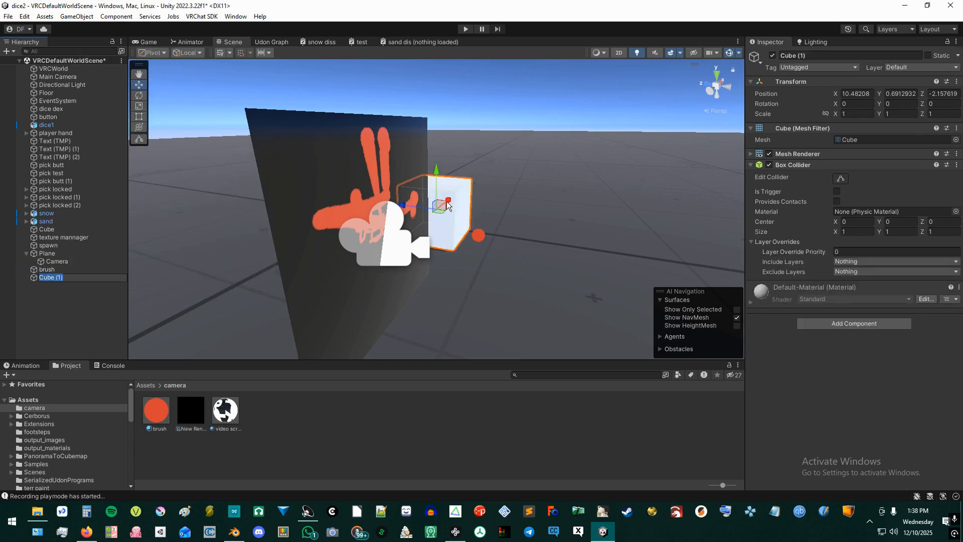
text(e)
key(BackSpace)
text(brush handle)
key(Return)
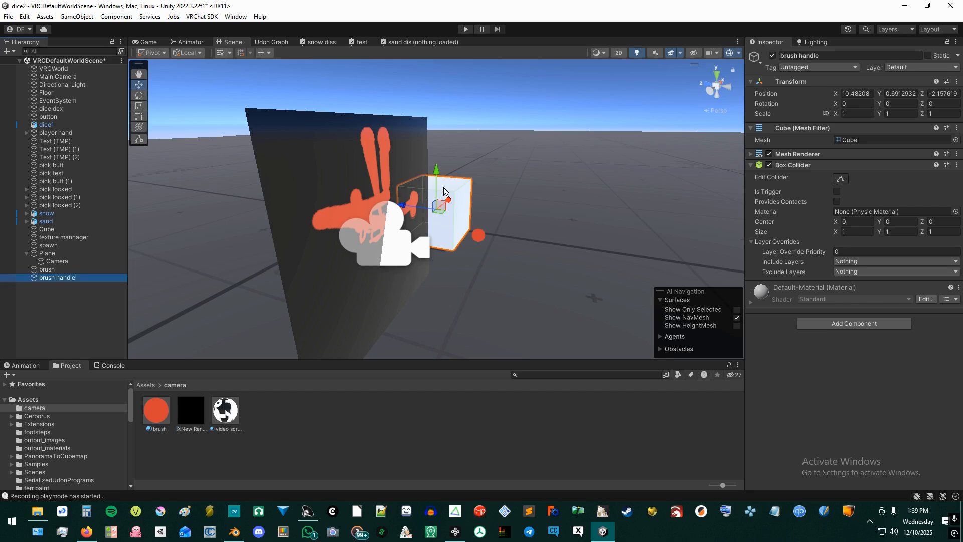
Step: Scale the brush handle cube down uniformly to about 0.213 on all axes
key(e)
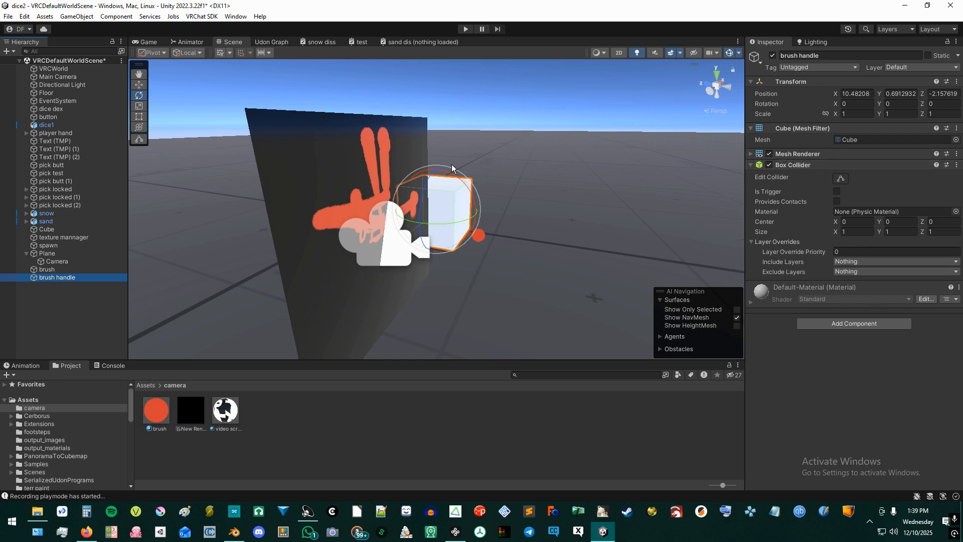
key(r)
key(e)
key(r)
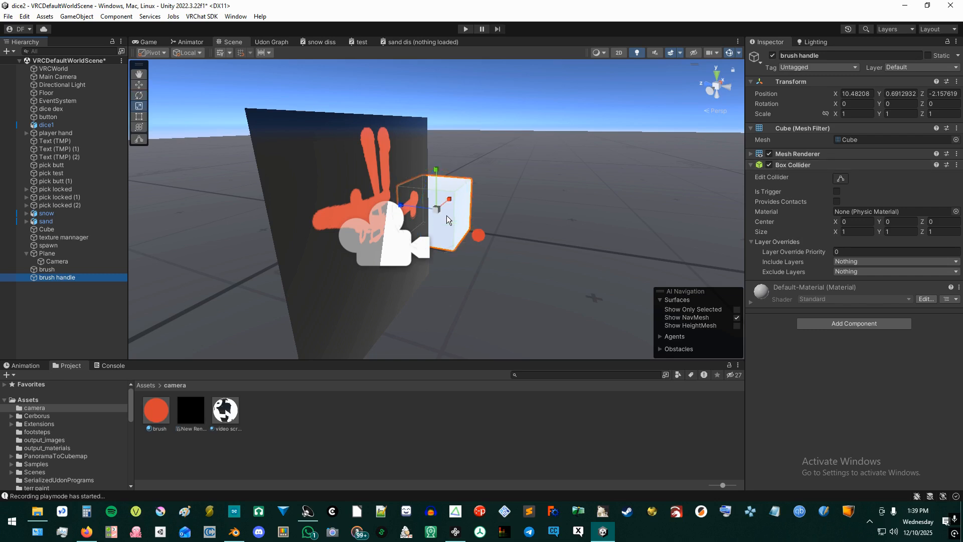
mouse_move(440, 210)
mouse_down()
mouse_move(480, 295)
mouse_move(472, 284)
mouse_up()
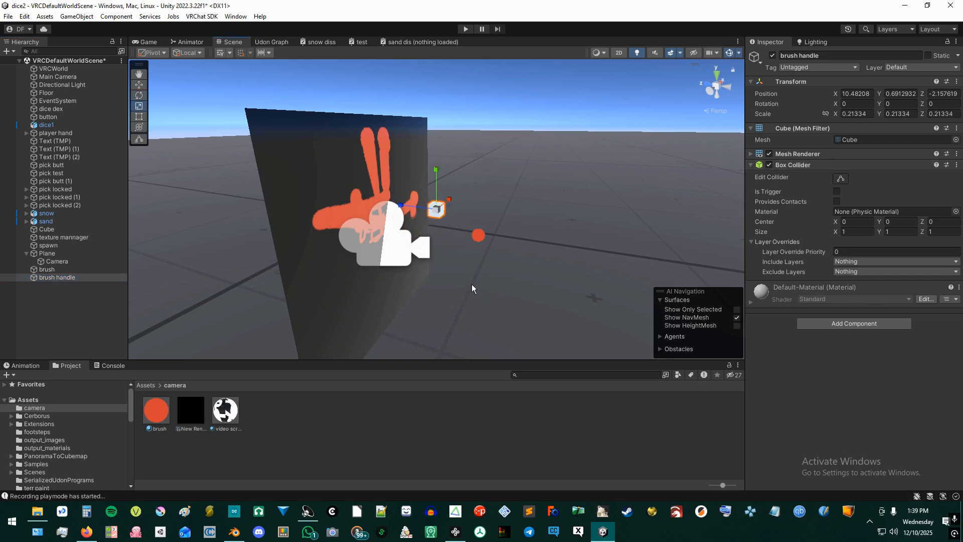
Step: Move the brush handle next to the brush sphere, at about X 7.97, Y 1.50, Z -3.30
key(e)
key(w)
mouse_move(436, 211)
mouse_down()
mouse_move(468, 304)
mouse_move(457, 215)
mouse_move(479, 333)
mouse_move(464, 316)
mouse_move(453, 220)
mouse_up()
click(483, 231)
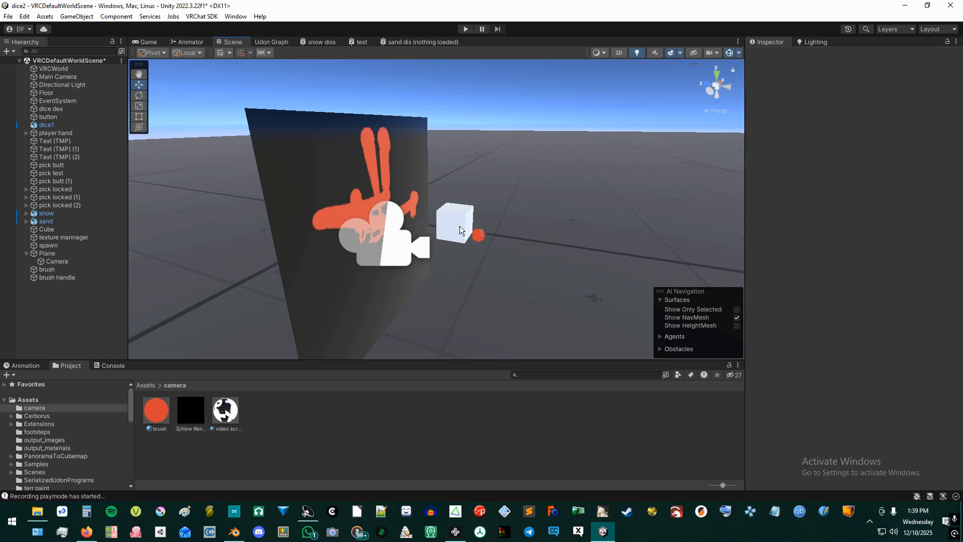
Step: Shape the brush handle into a thin bar, scaled to about 0.034 on X and Y and 0.153 on Z
click(460, 225)
key(e)
key(r)
drag(457, 224, 404, 217)
scroll(466, 248, up, 2)
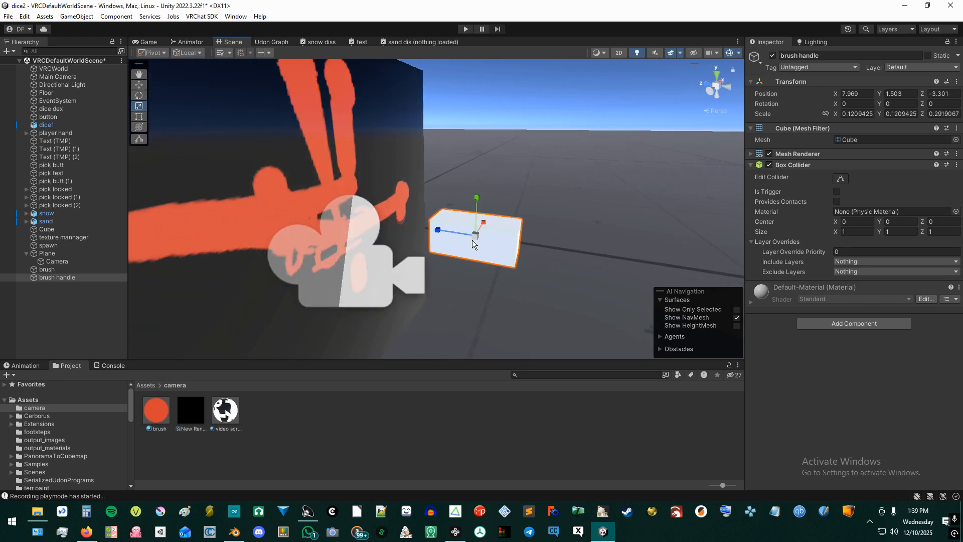
drag(479, 240, 415, 227)
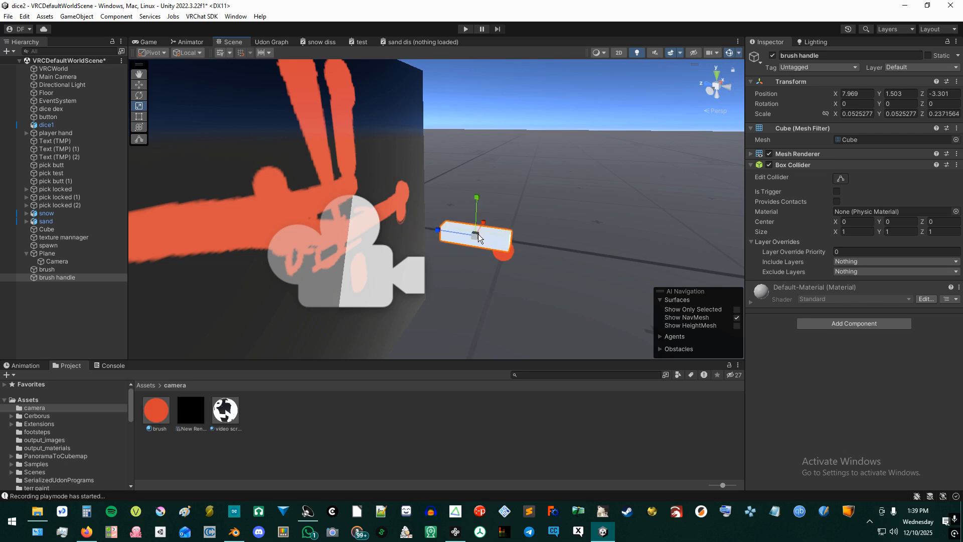
drag(477, 236, 476, 256)
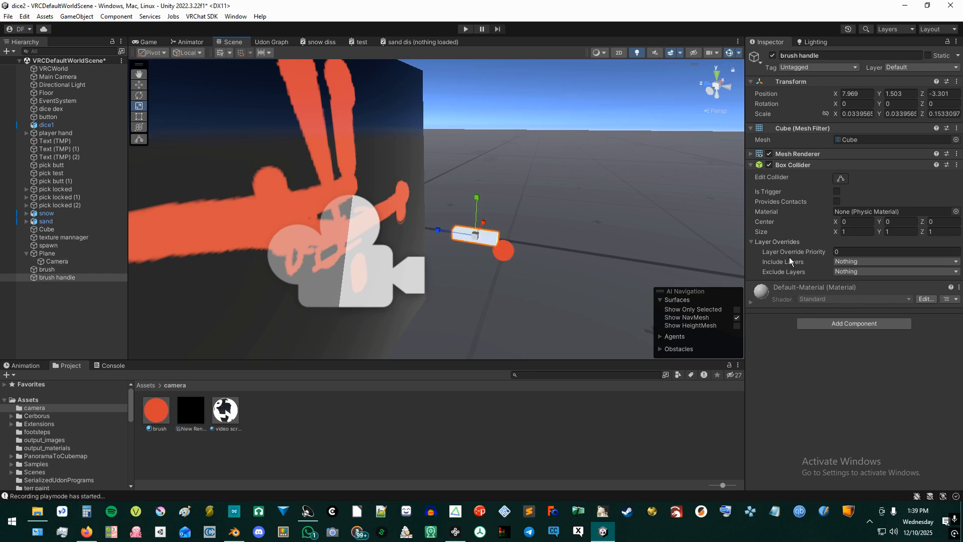
Step: Add a VRC Pickup component to the brush handle and parent the brush sphere under the handle
click(877, 326)
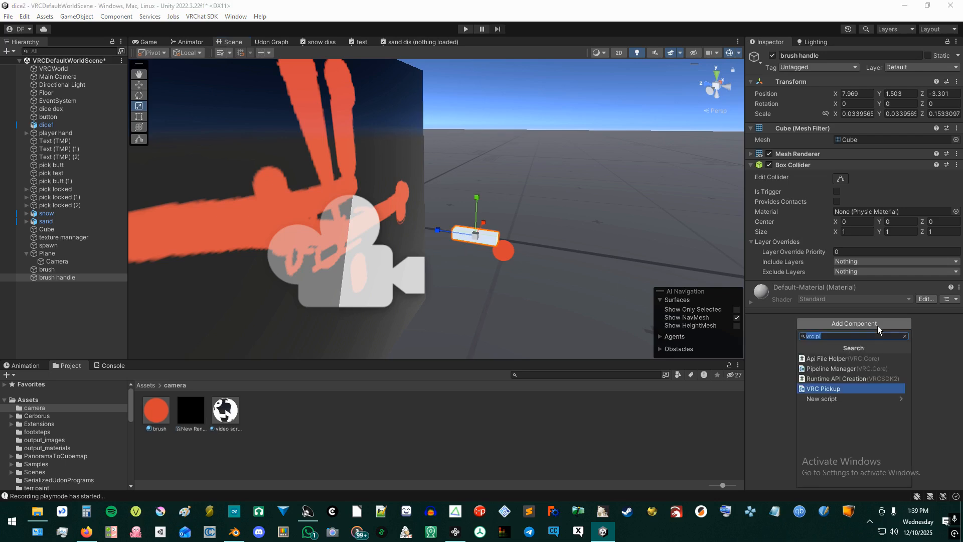
click(838, 387)
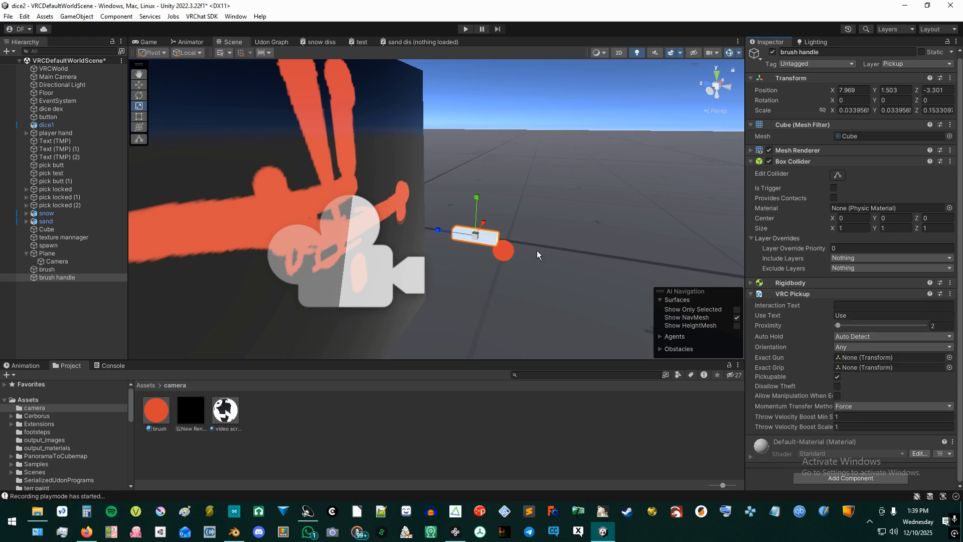
click(50, 269)
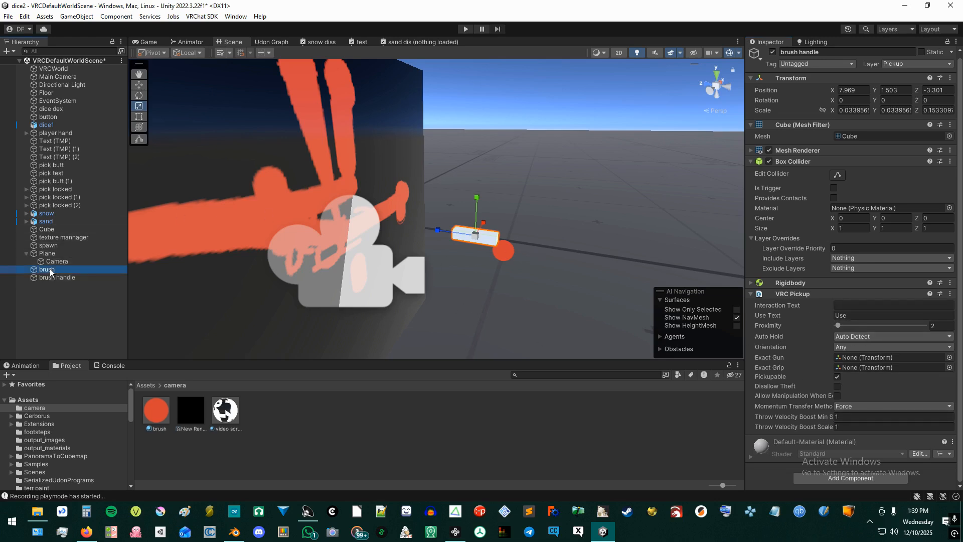
drag(50, 269, 50, 277)
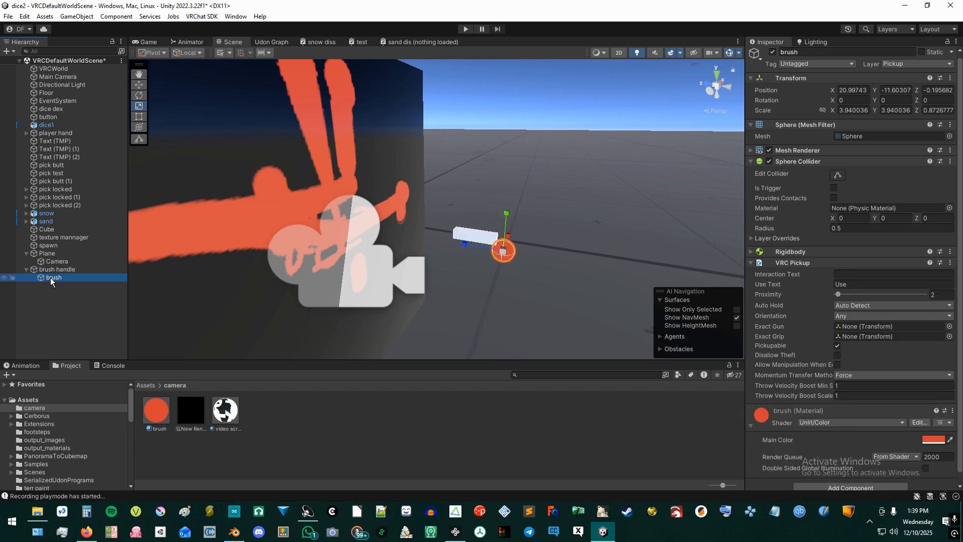
Step: Assign the brush sphere to the brush layer
click(911, 64)
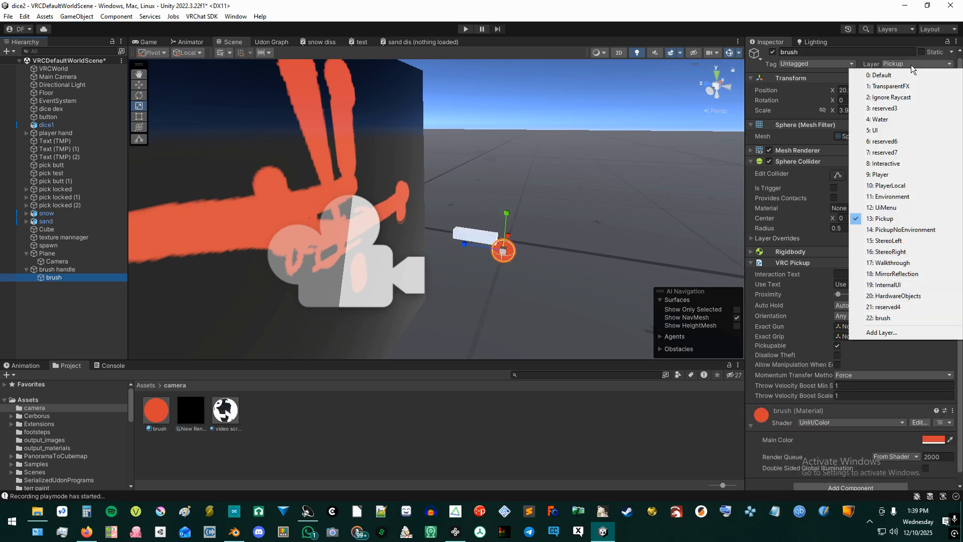
click(880, 314)
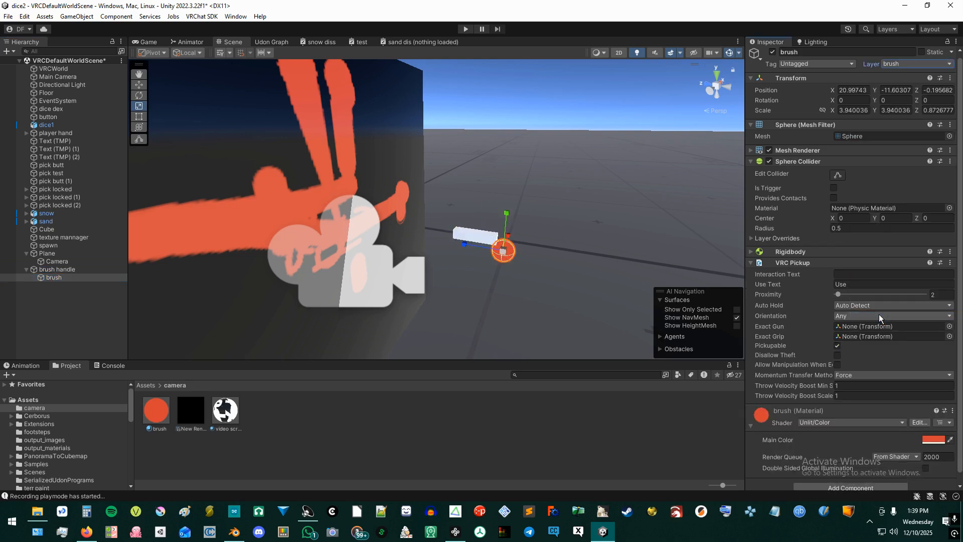
click(62, 269)
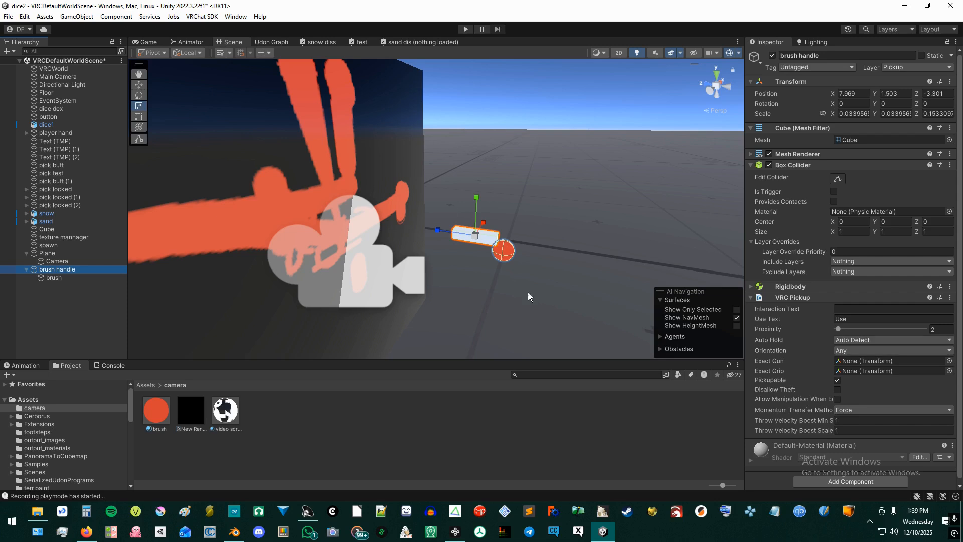
Step: Move the brush sphere freehand toward the handle's plane-facing end, to about local X 19.1, Y -8.74, Z 2.19
click(54, 278)
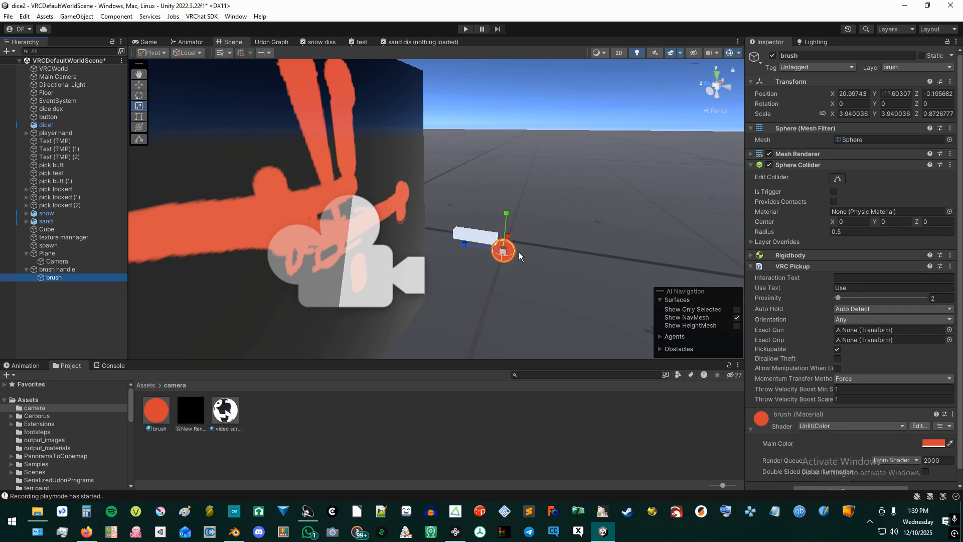
key(w)
mouse_move(504, 258)
mouse_down()
mouse_move(456, 239)
mouse_move(450, 249)
mouse_move(447, 204)
mouse_up()
middle_drag(489, 283, 457, 299)
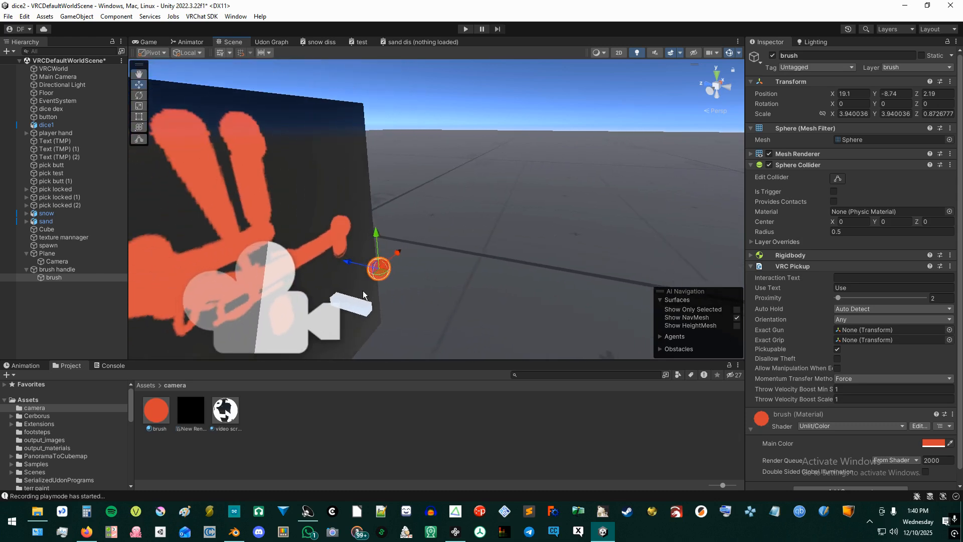
middle_drag(370, 292, 413, 278)
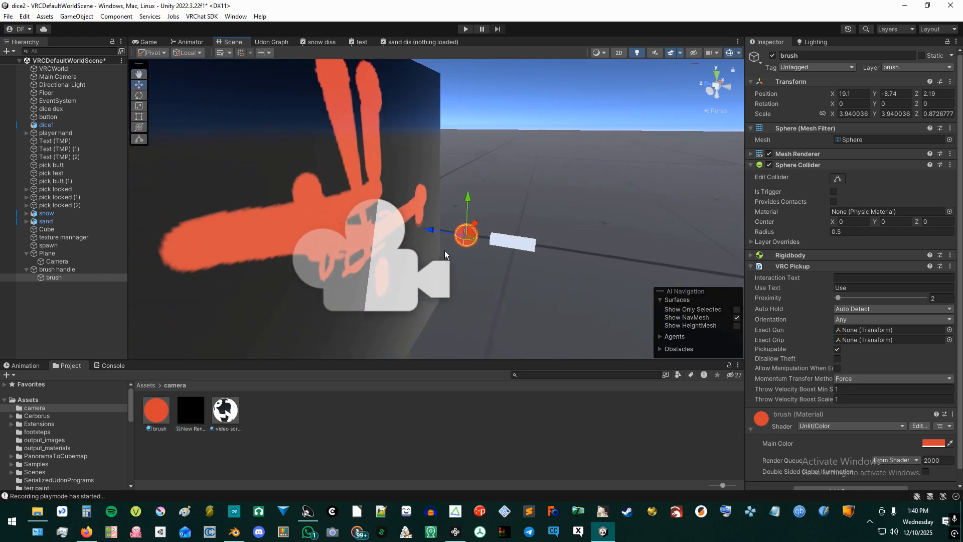
Step: Zero the brush sphere's local position and slide it along Z to about 0.77, onto the handle's plane-facing end
click(853, 93)
text(0)
key(Tab)
text(0)
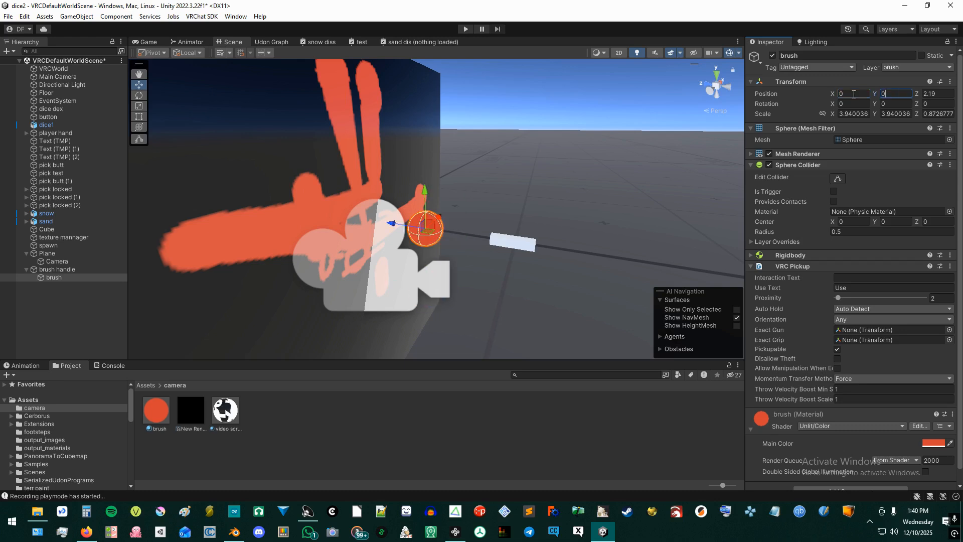
key(Tab)
text(0)
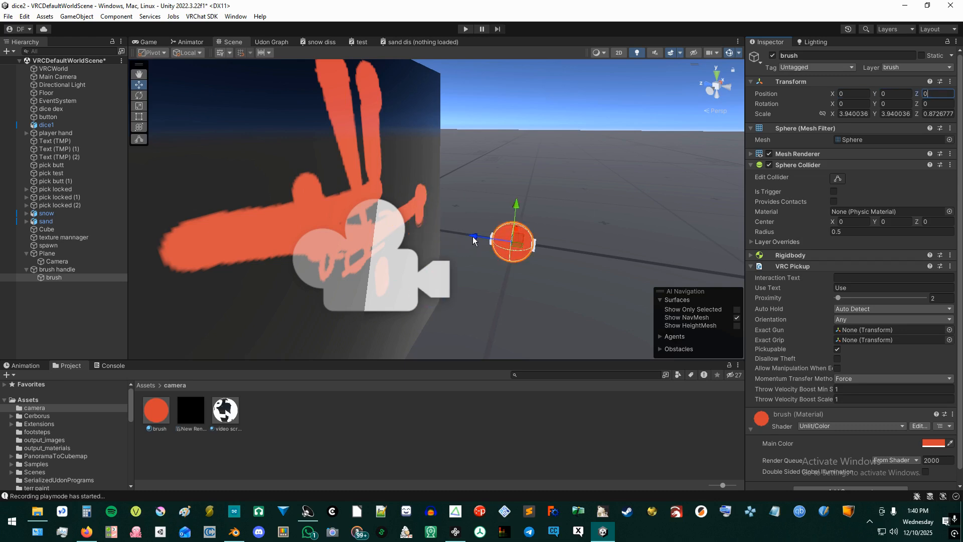
drag(473, 239, 442, 228)
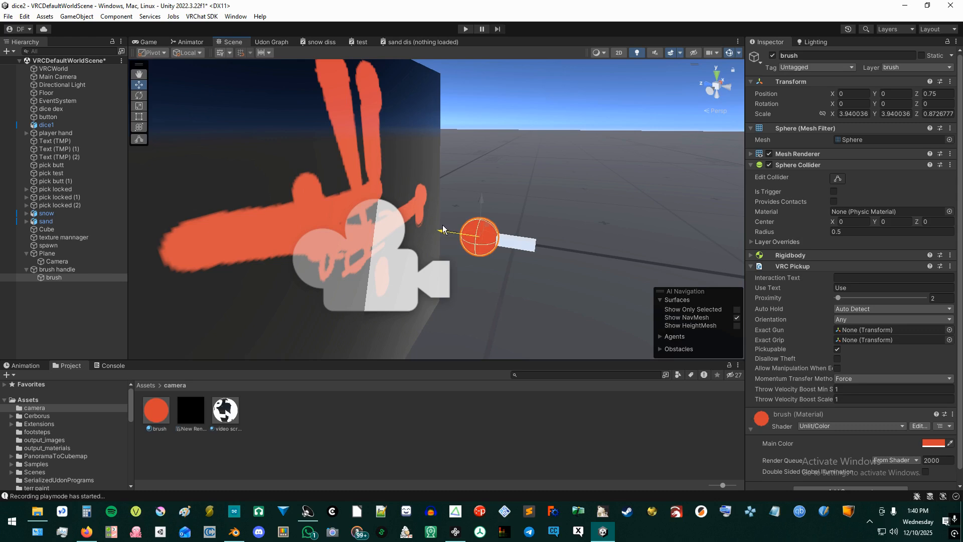
Step: Run the scene in play mode, pick up the brush handle to test it, and drop it again
click(557, 291)
scroll(417, 221, down, 4)
mouse_move(576, 242)
middle_down()
mouse_move(517, 238)
mouse_move(542, 222)
middle_up()
click(464, 27)
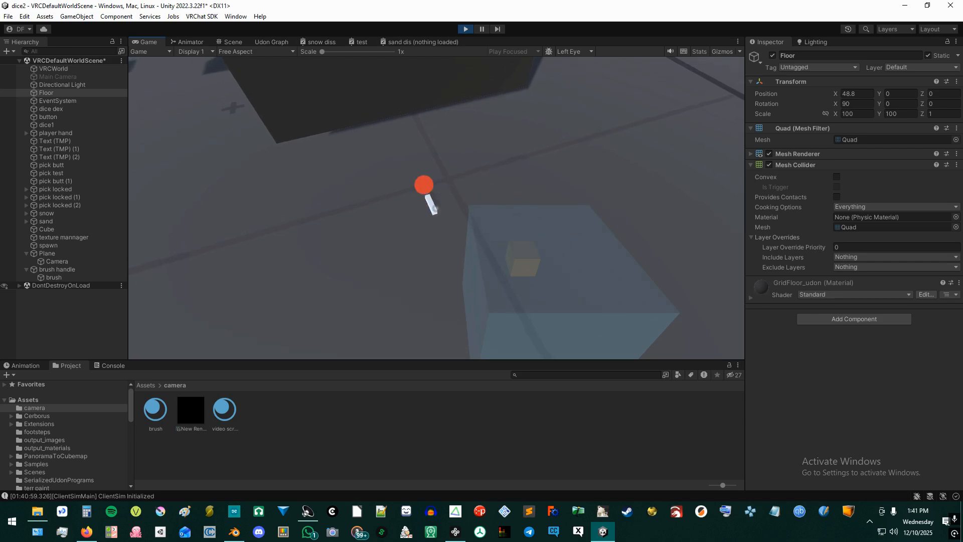
click(437, 208)
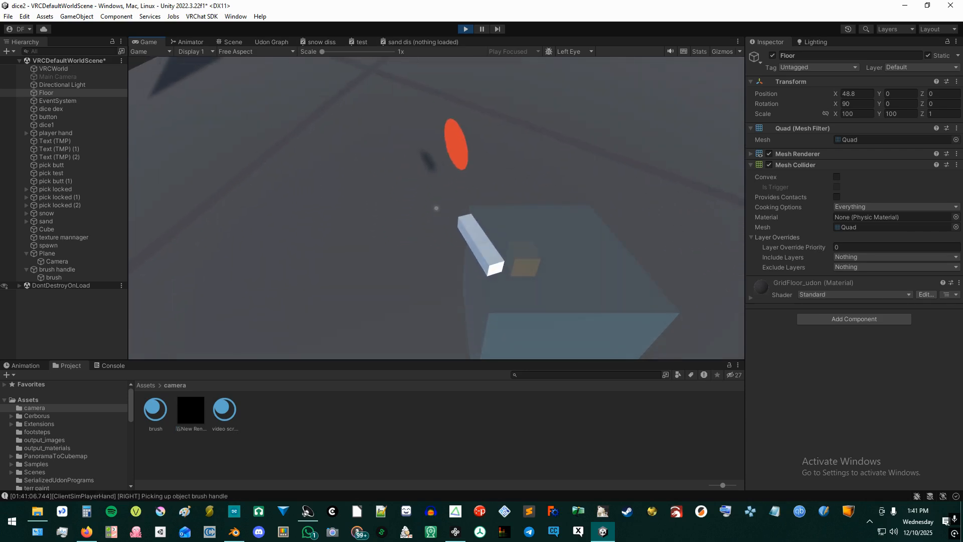
key(Escape)
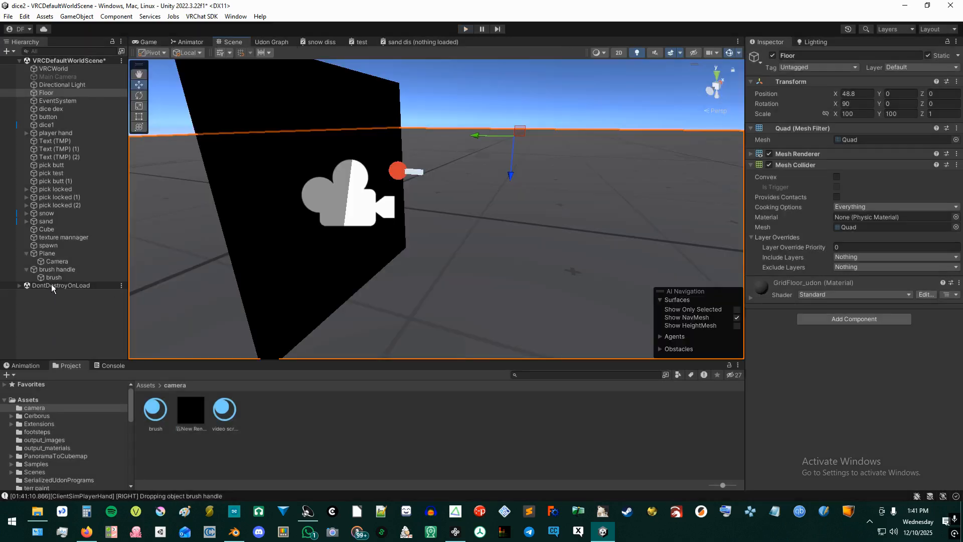
Step: Remove the VRC Pickup and Rigidbody components from the brush sphere
click(54, 278)
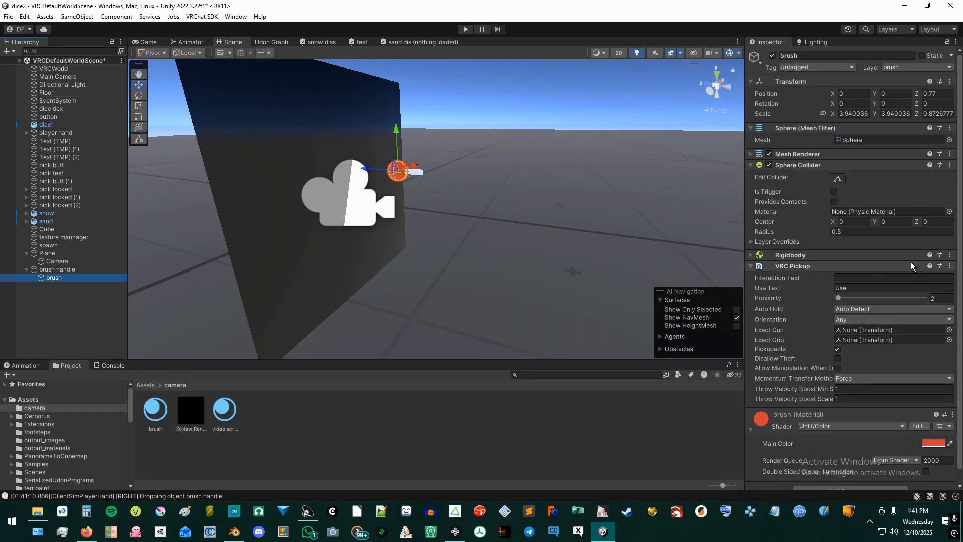
click(950, 266)
click(894, 292)
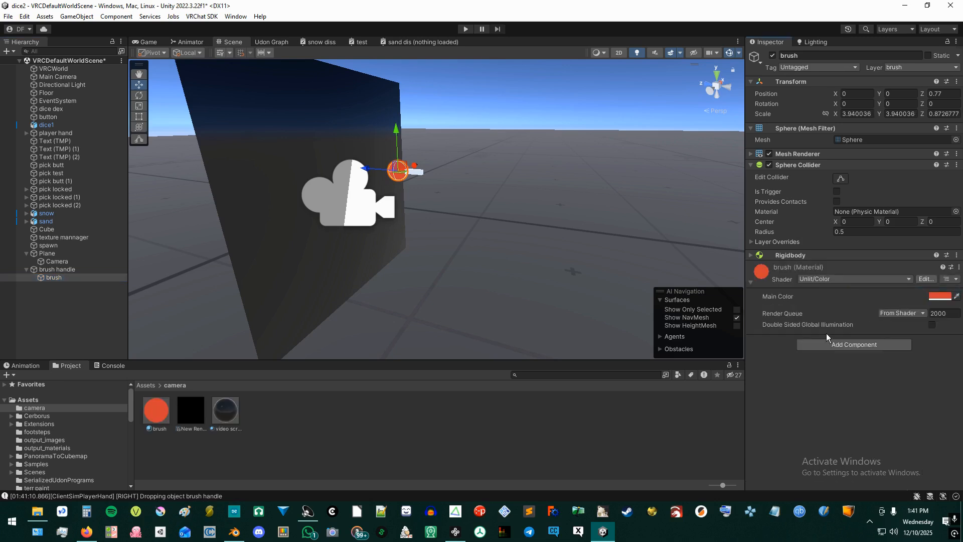
click(954, 257)
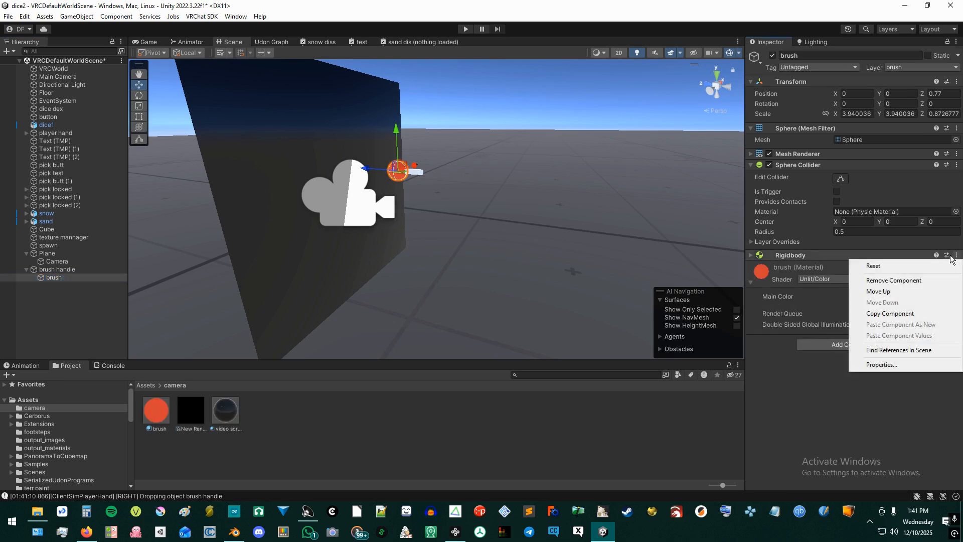
click(894, 277)
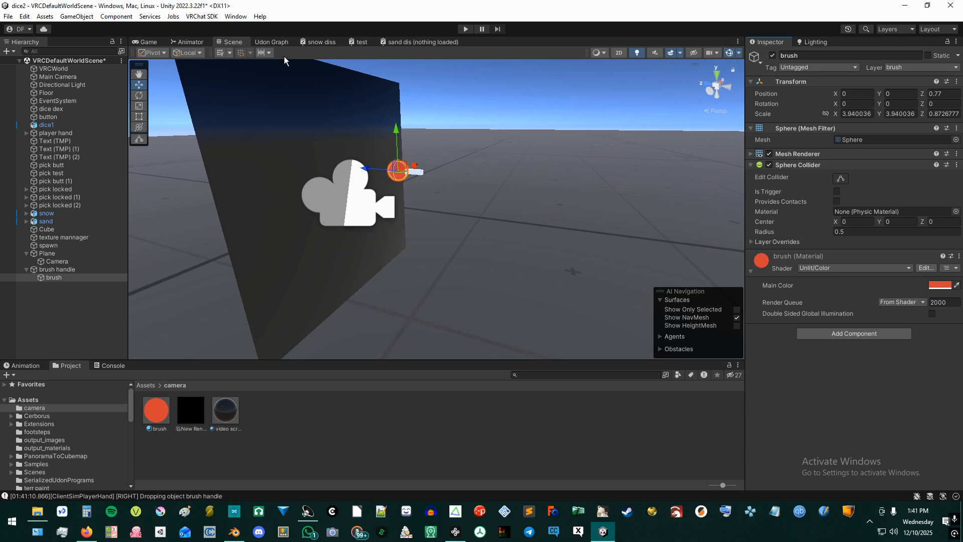
Step: Remove the Sphere Collider component from the brush sphere
click(56, 279)
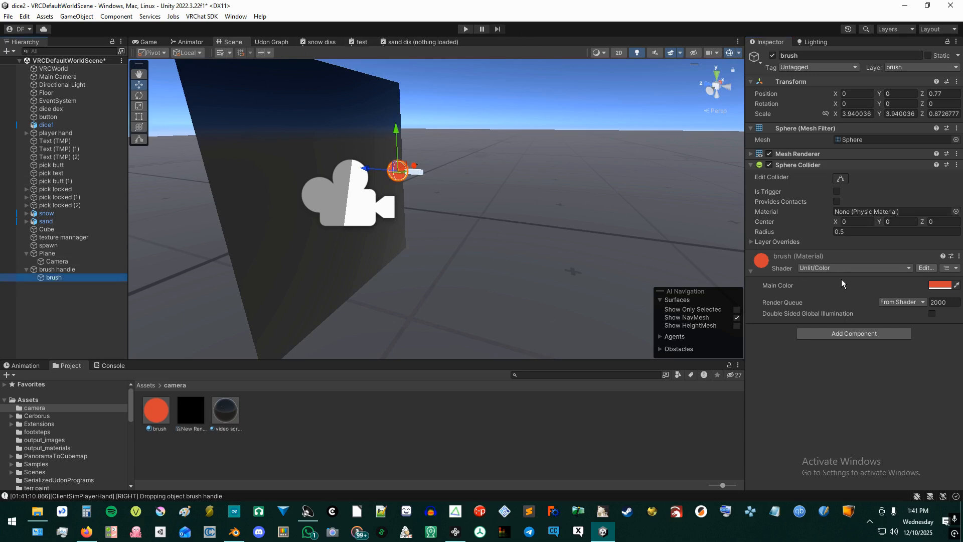
click(956, 164)
click(900, 190)
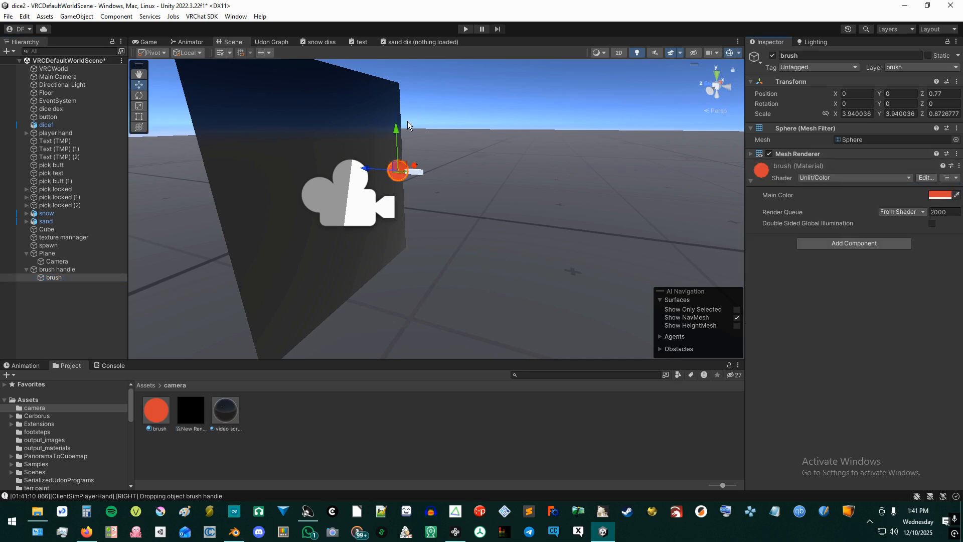
Step: Run the scene in play mode, pick up the brush handle, and sweep the brush across the plane to test painting
scroll(430, 149, up, 4)
scroll(256, 83, down, 2)
middle_drag(297, 123, 309, 141)
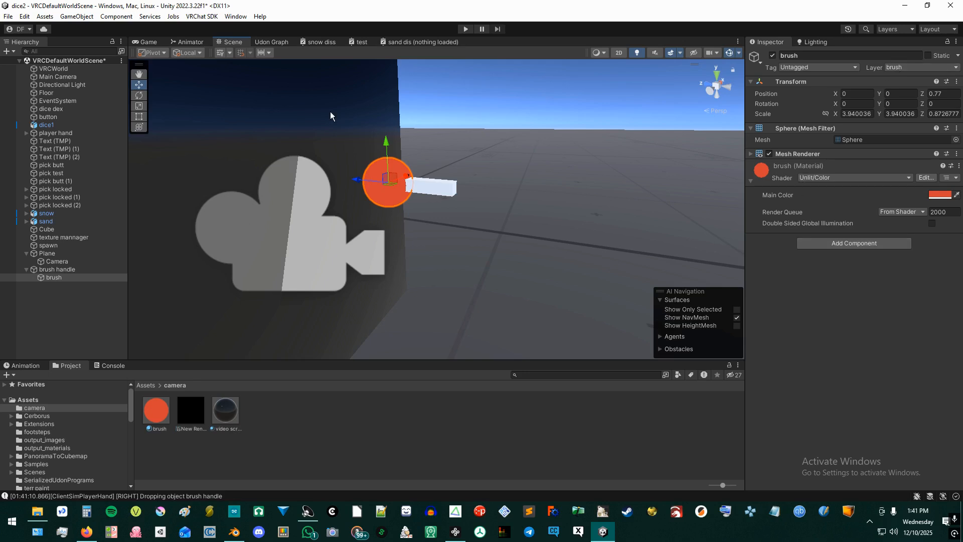
click(56, 269)
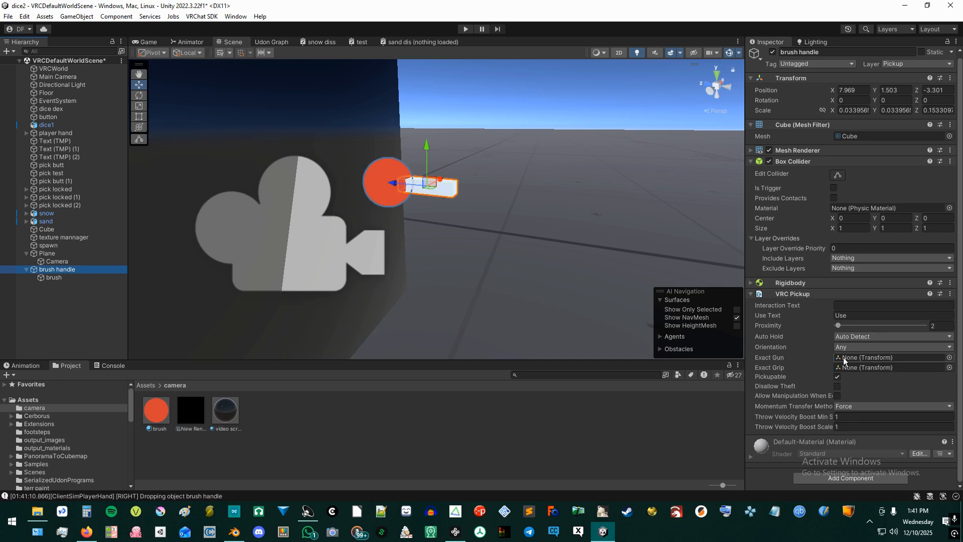
click(465, 28)
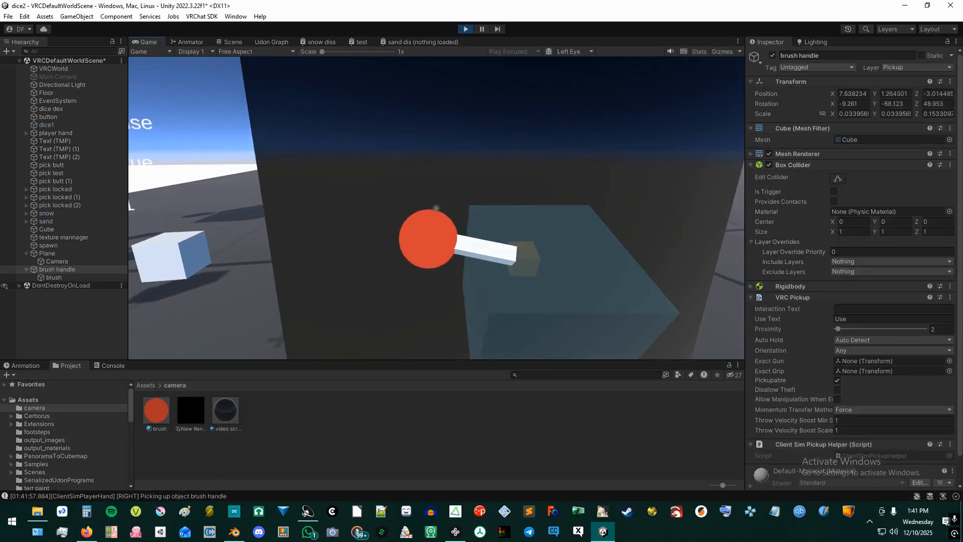
key(w)
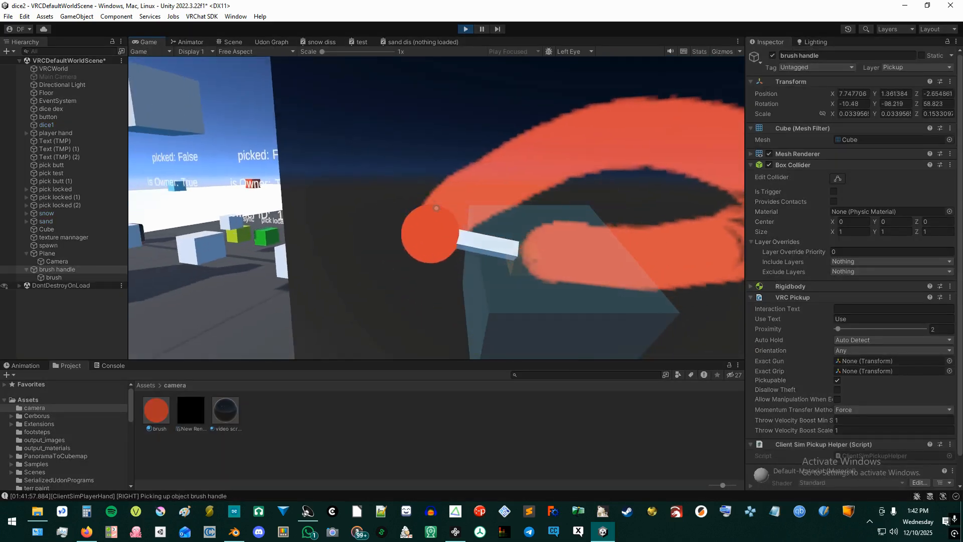
key(d)
key(a)
key(d)
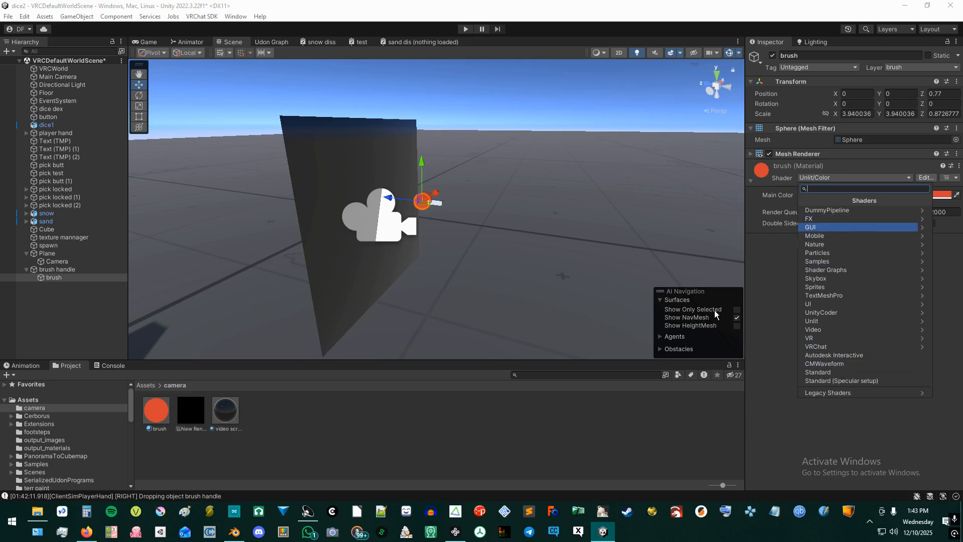
Step: Try the VRChat/Sprites/Default shader on the brush material
click(770, 285)
scroll(426, 213, up, 5)
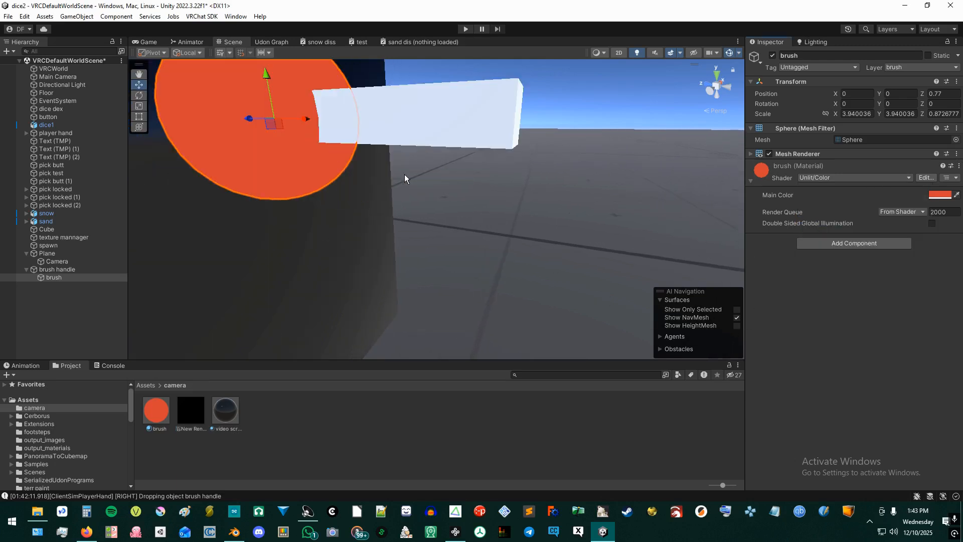
middle_drag(404, 175, 417, 180)
scroll(420, 187, up, 3)
scroll(422, 181, down, 2)
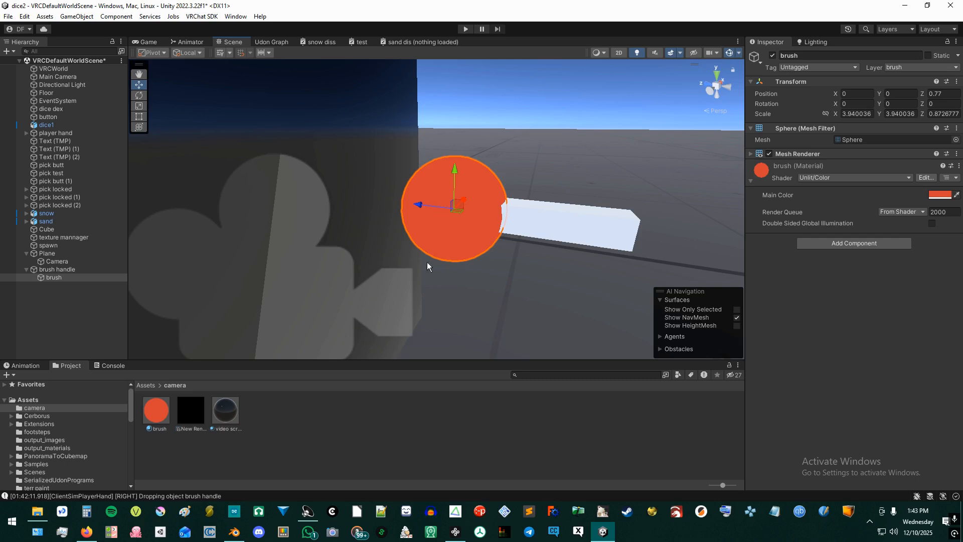
scroll(468, 236, down, 3)
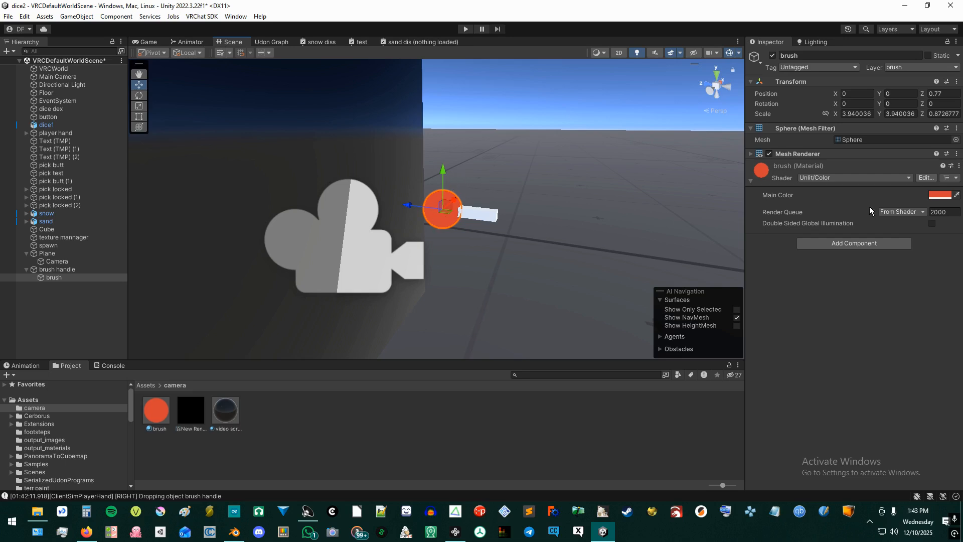
click(884, 178)
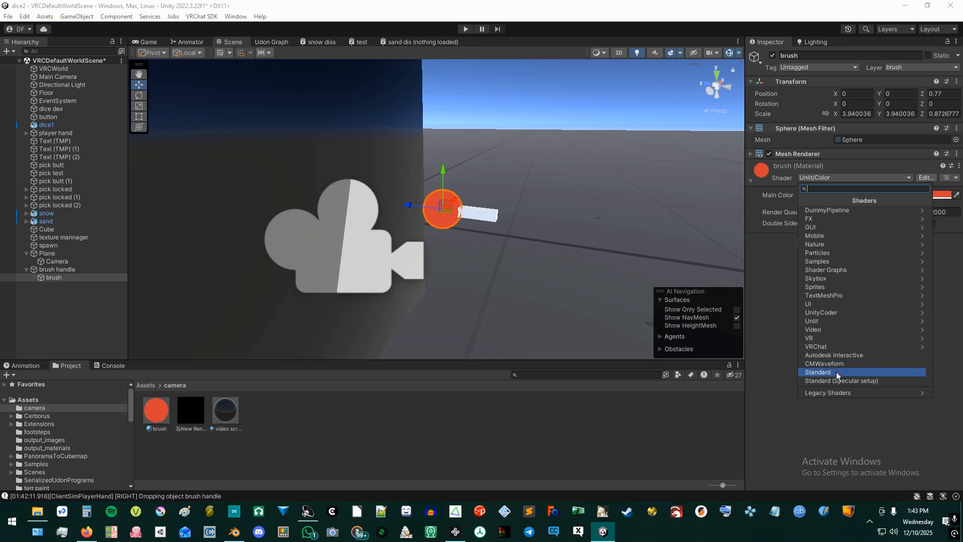
click(831, 347)
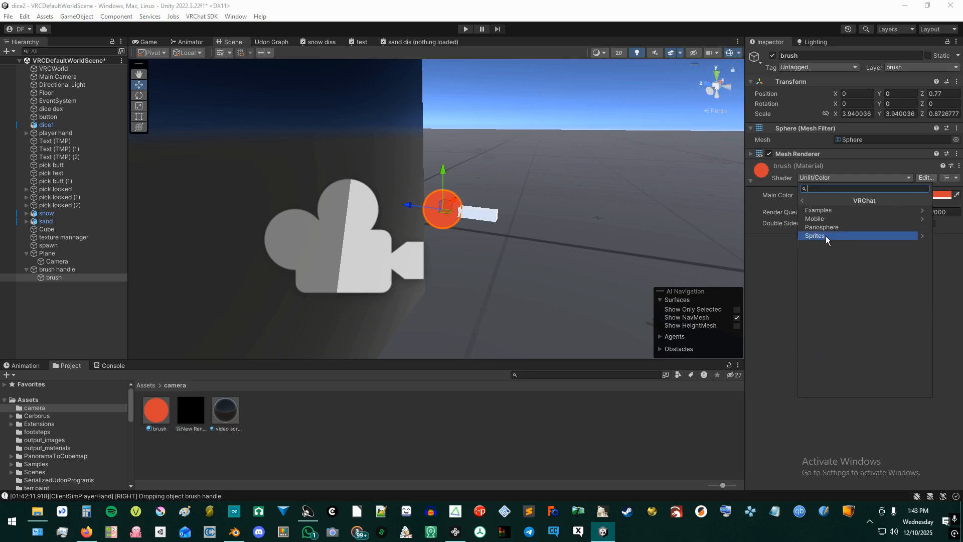
click(826, 236)
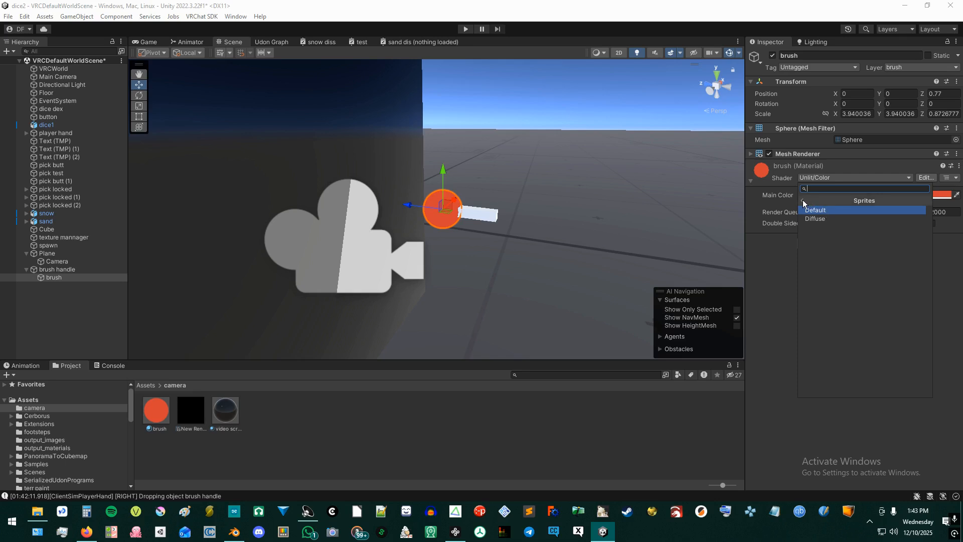
click(818, 209)
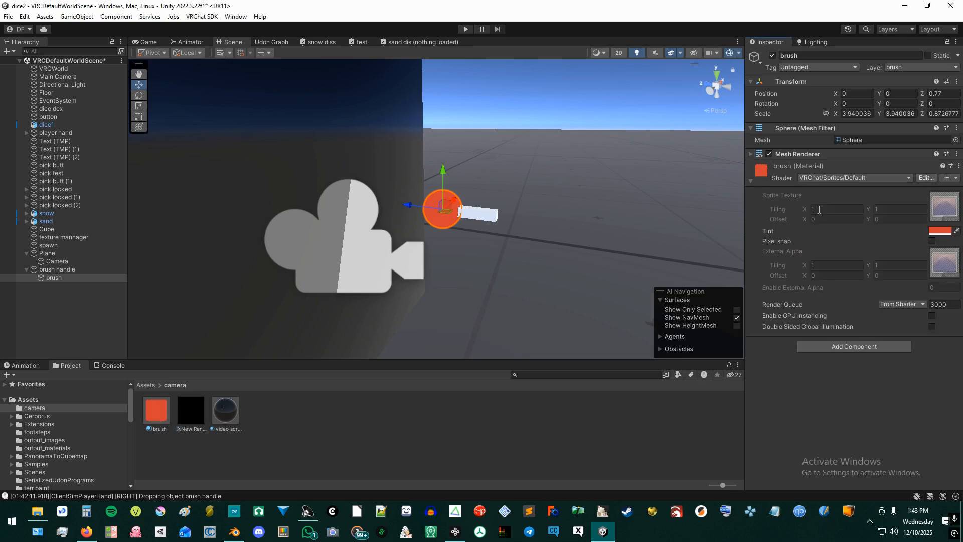
Step: Try the VRChat/Mobile/Particles/Additive shader on the brush material
click(888, 177)
click(824, 346)
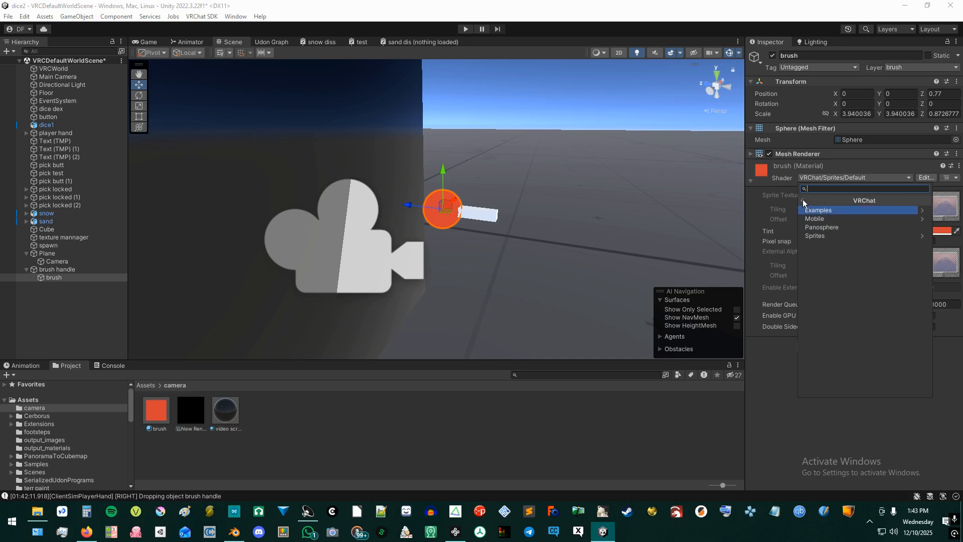
click(830, 220)
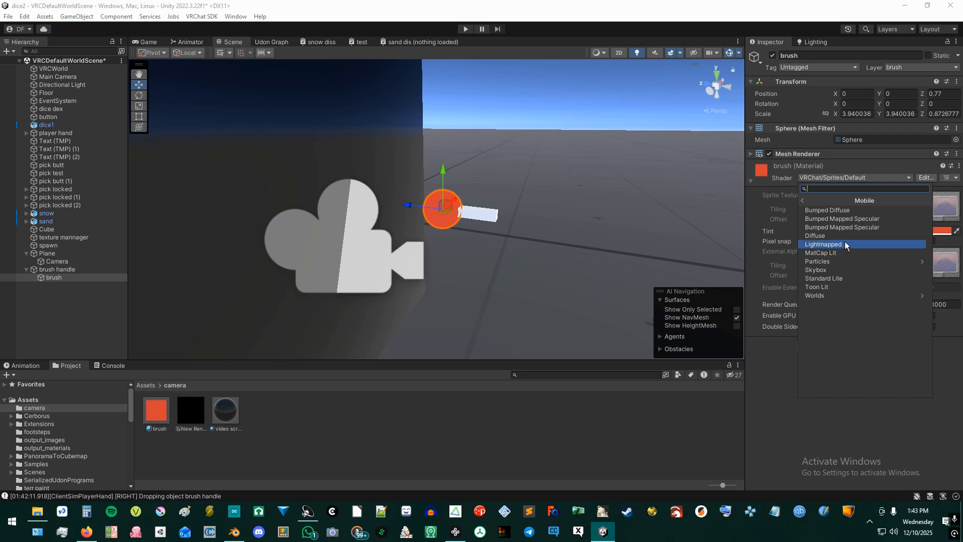
click(837, 262)
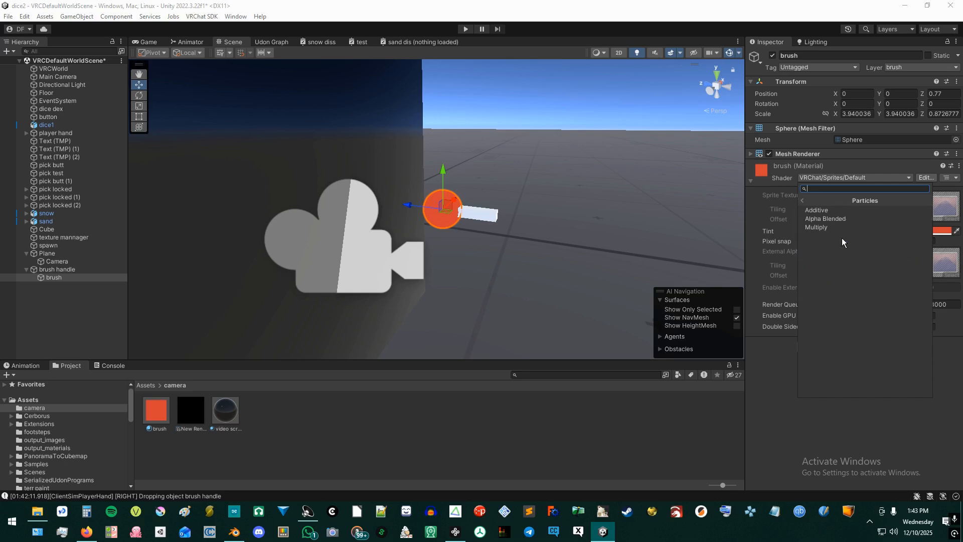
click(837, 209)
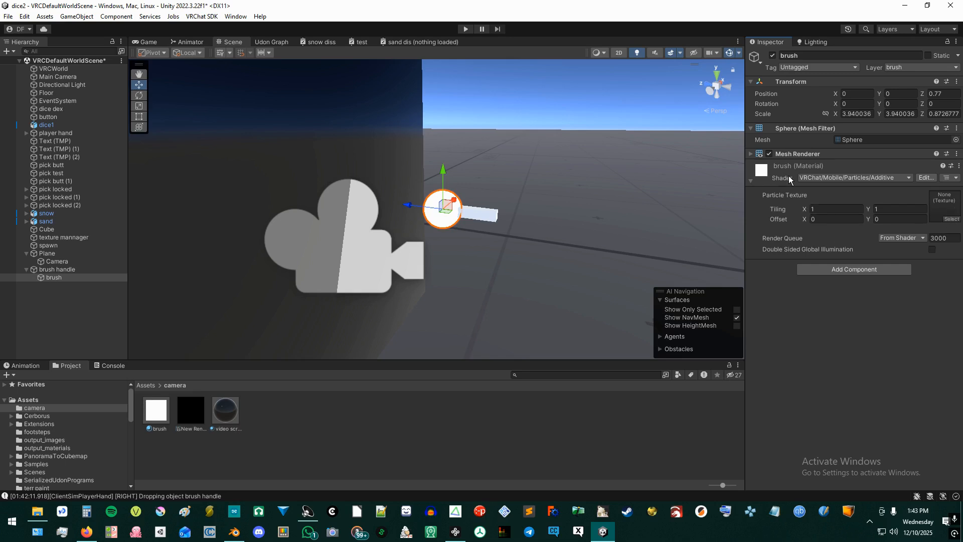
Step: Set the brush material's shader to Particles/Standard Unlit
click(840, 180)
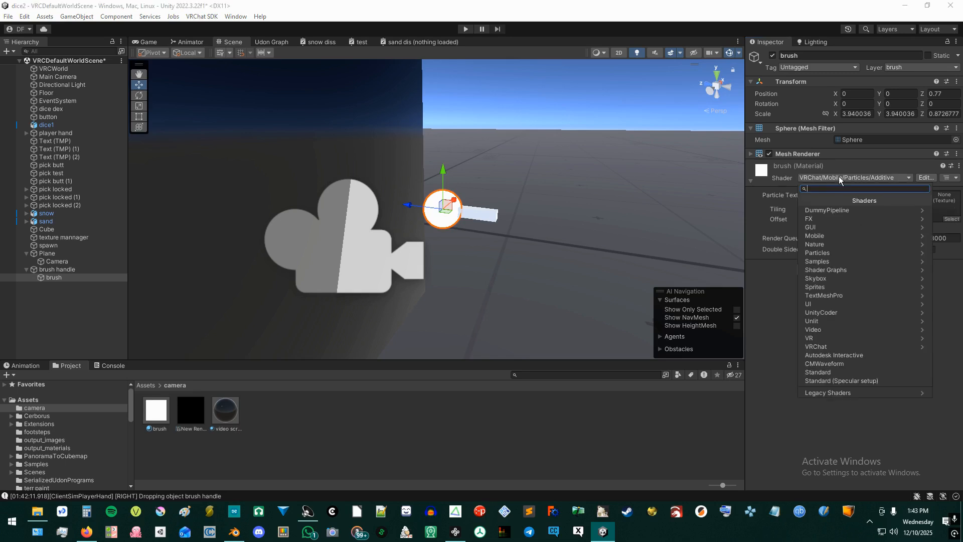
click(821, 254)
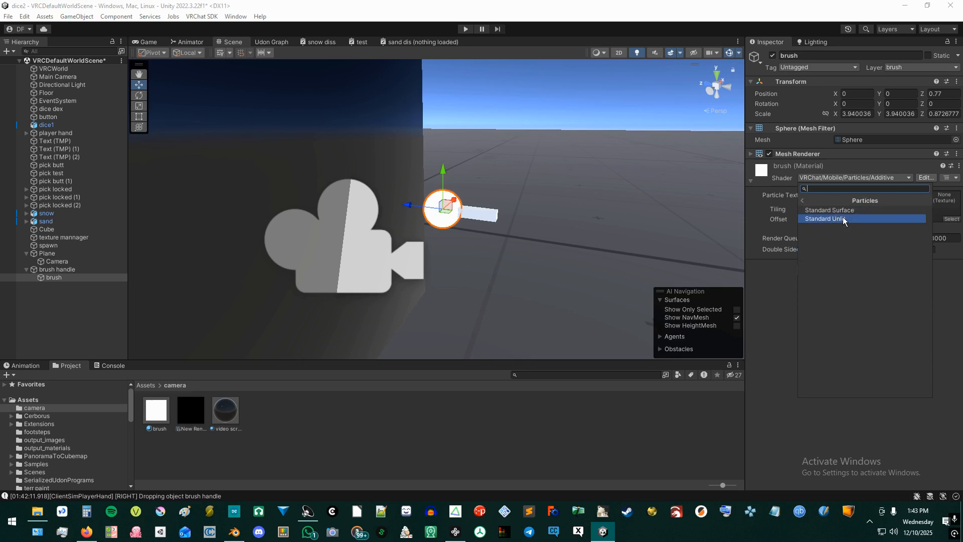
click(843, 219)
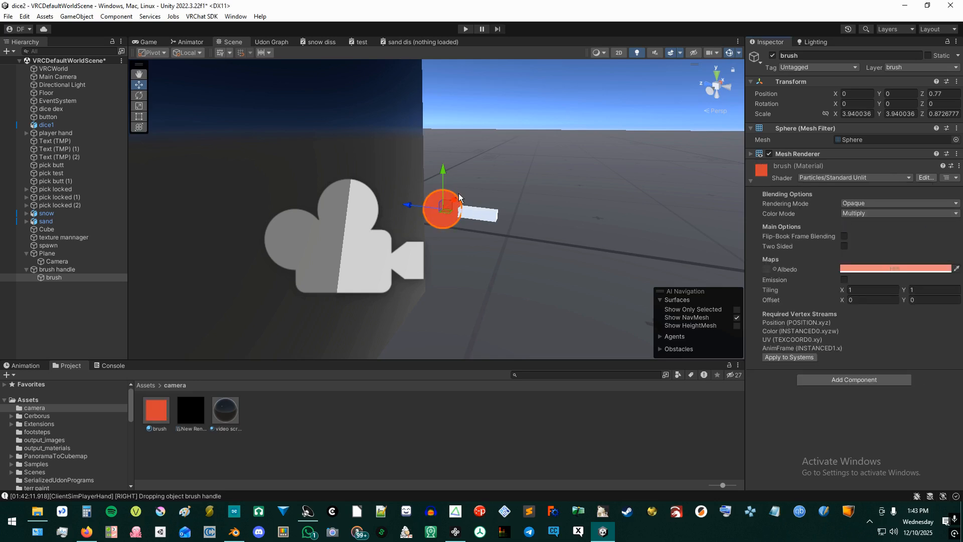
Step: Enlarge the brush sphere uniformly to a scale of about 97.5, 97.5, 21.6 and enable Two Sided on its material
scroll(417, 199, up, 6)
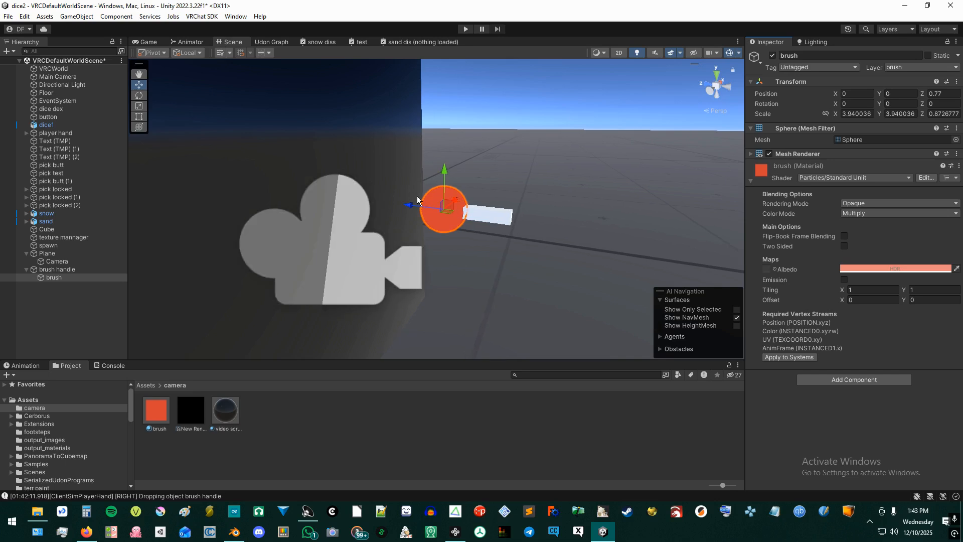
scroll(486, 191, down, 2)
mouse_move(486, 188)
middle_down()
mouse_move(473, 189)
mouse_move(485, 189)
middle_up()
scroll(486, 189, down, 4)
click(139, 106)
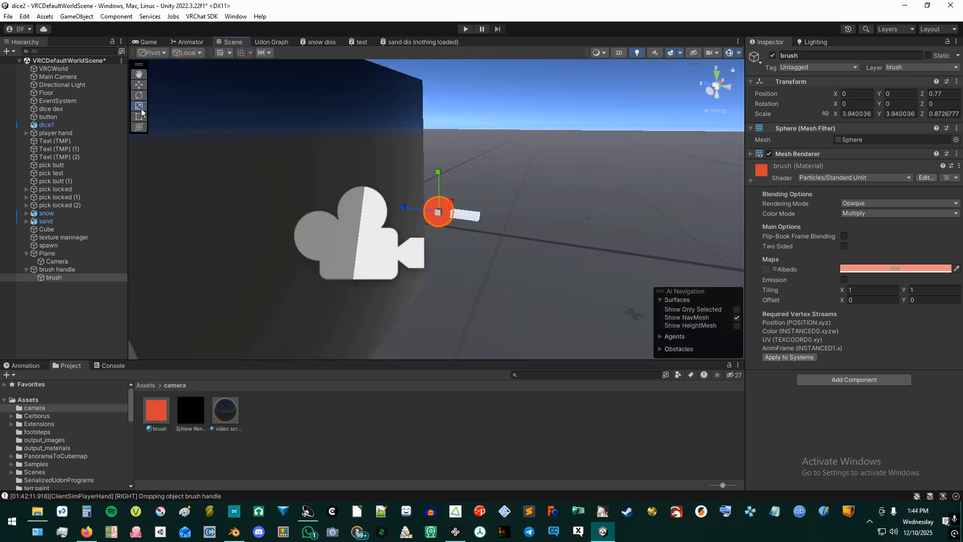
mouse_move(438, 212)
mouse_down()
mouse_move(176, 434)
mouse_move(64, 416)
mouse_move(428, 370)
mouse_up()
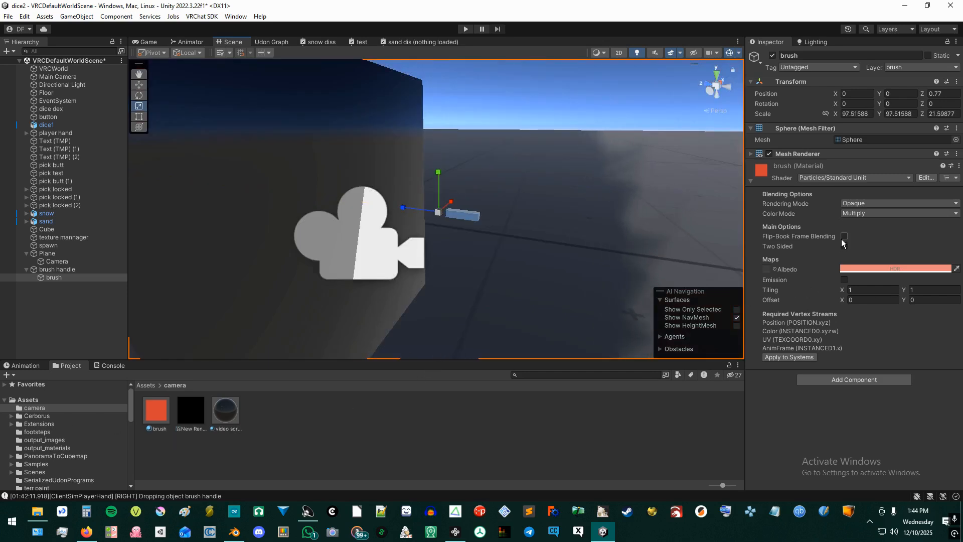
click(845, 246)
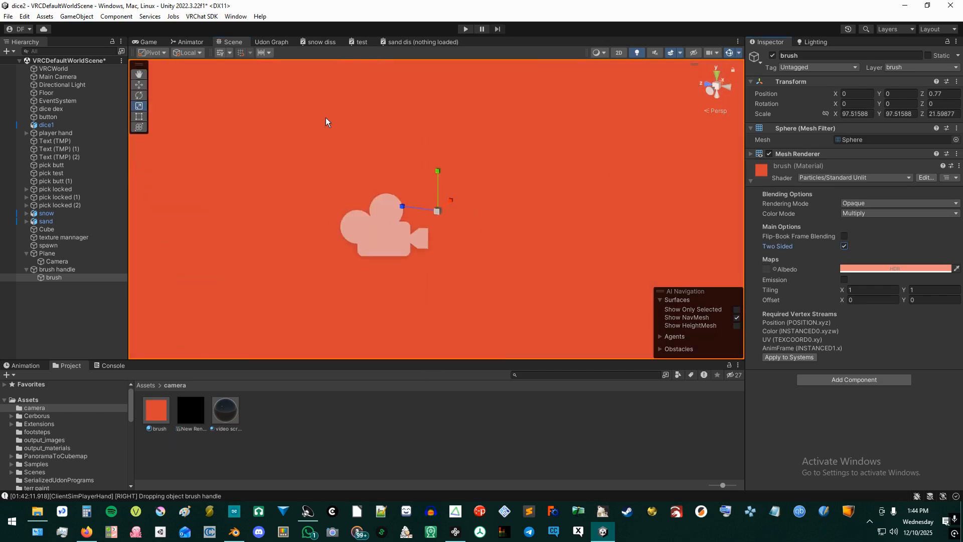
Step: Shrink the brush sphere uniformly to a scale of about 2.70, 2.70, 0.60 and run the scene in play mode to test it
scroll(457, 233, down, 2)
drag(438, 213, 414, 243)
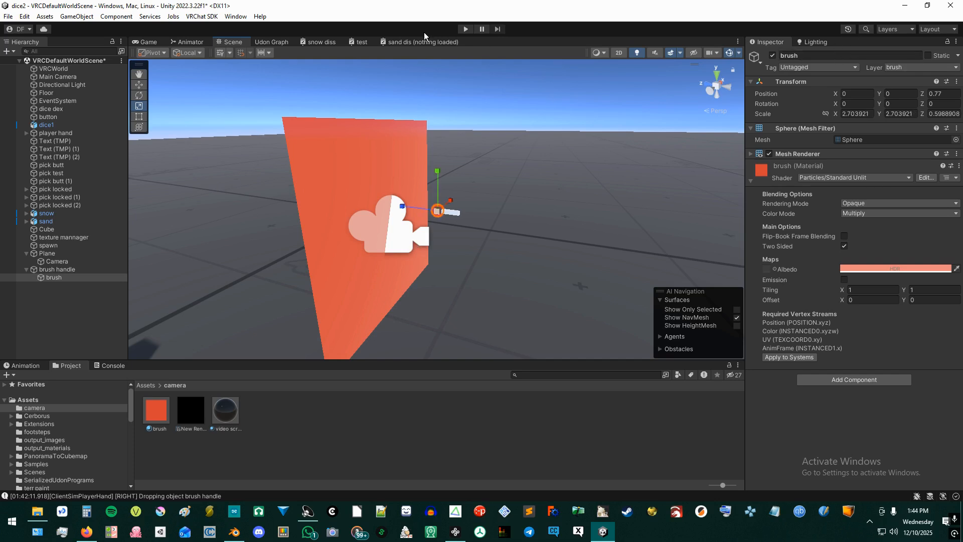
click(466, 29)
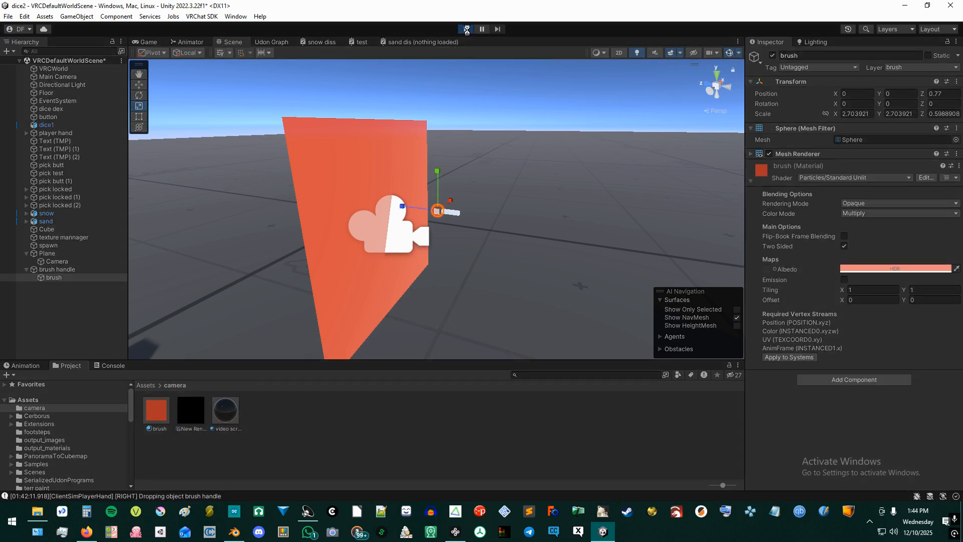
key(w)
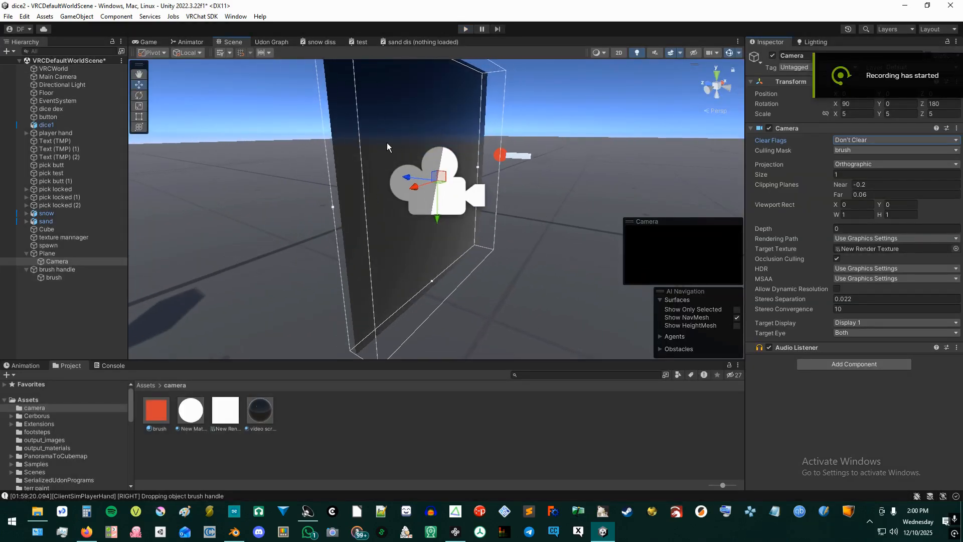
Step: Duplicate the paint plane together with its camera and move the copy along world Z to about -1.498
scroll(401, 143, up, 3)
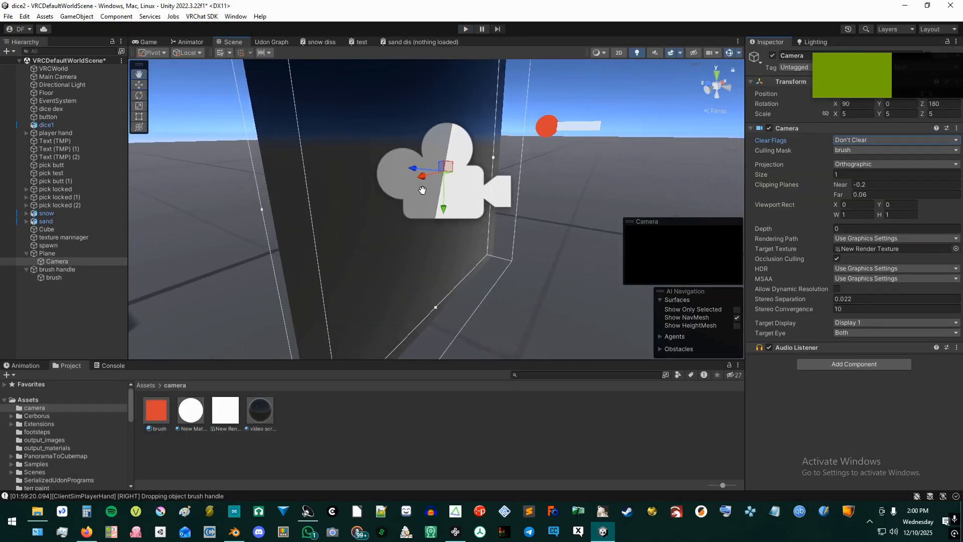
middle_drag(424, 145, 424, 200)
scroll(431, 180, down, 3)
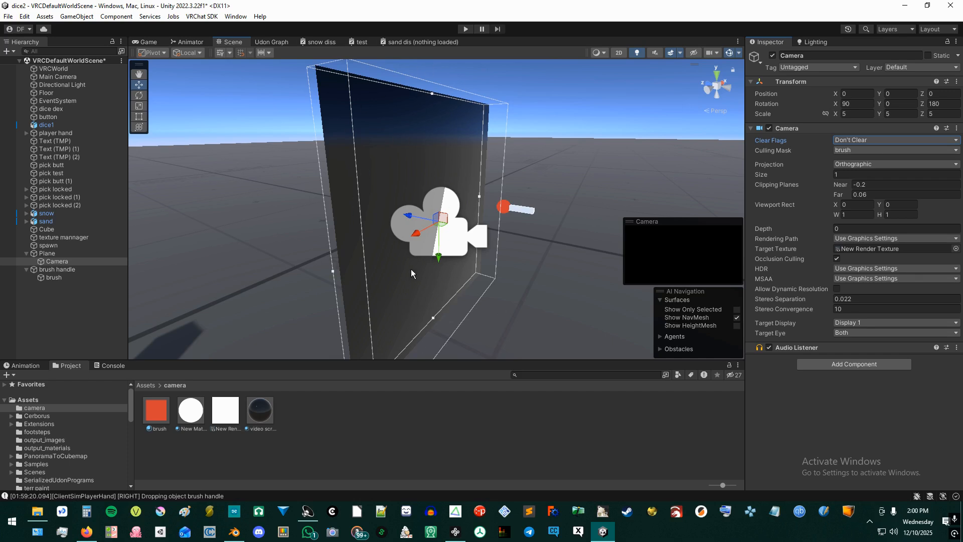
middle_drag(547, 284, 567, 260)
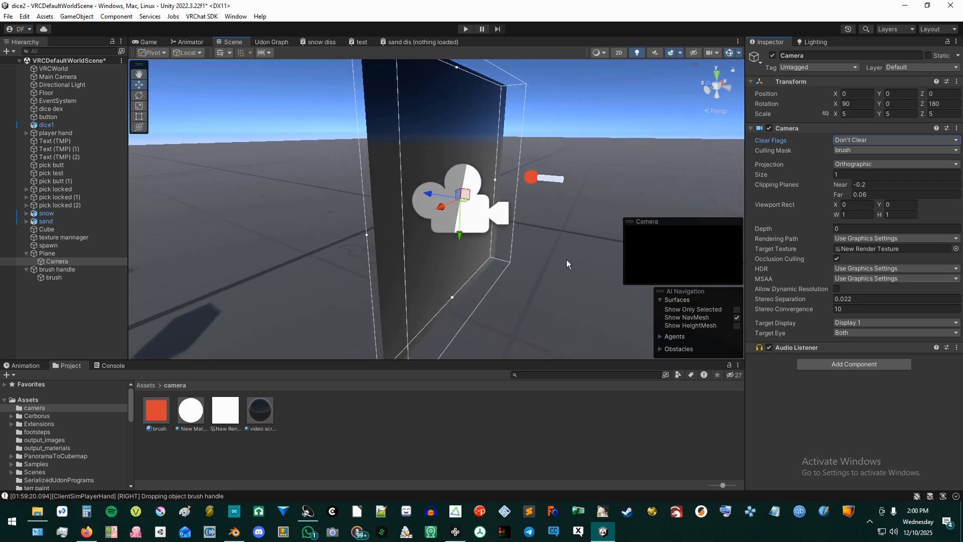
click(381, 257)
key(ctrl+d)
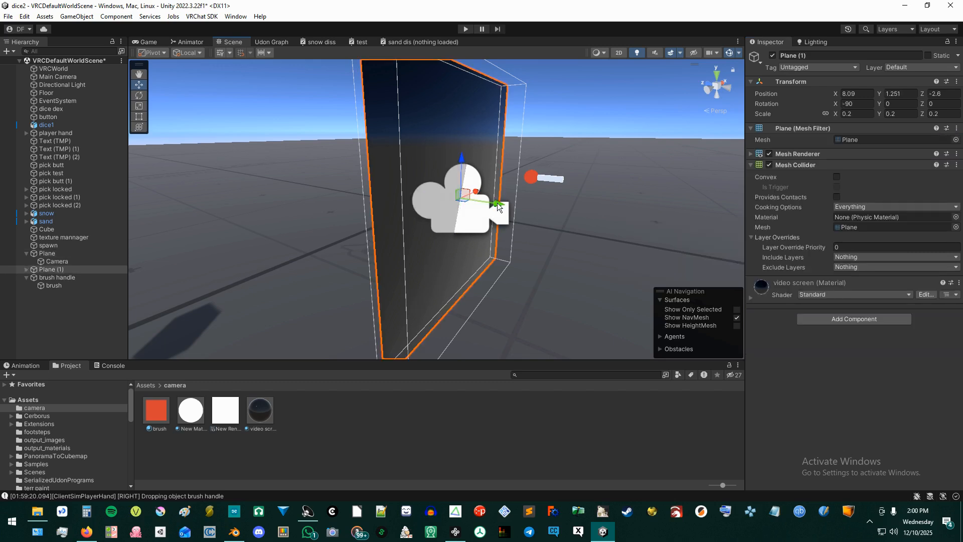
drag(497, 202, 399, 170)
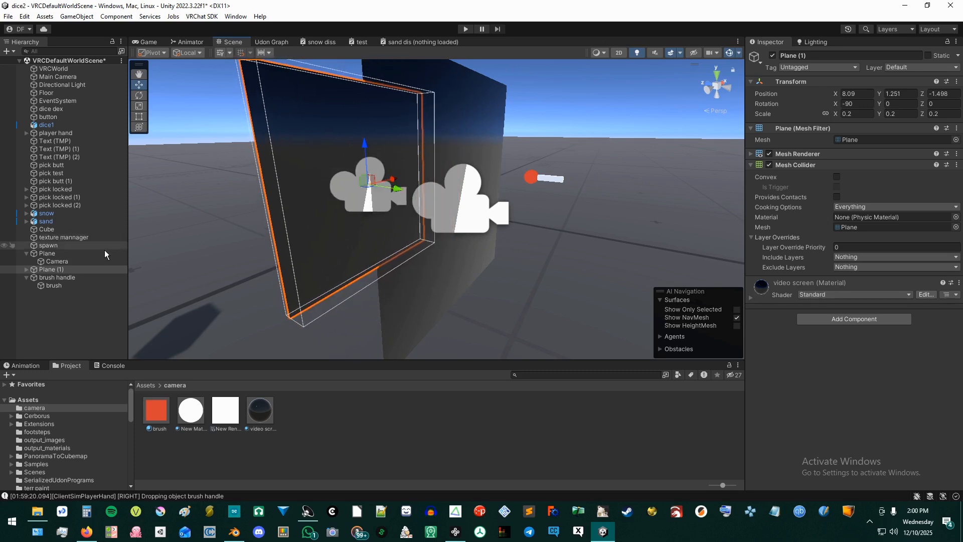
Step: Delete the child Camera from the duplicated plane
click(28, 269)
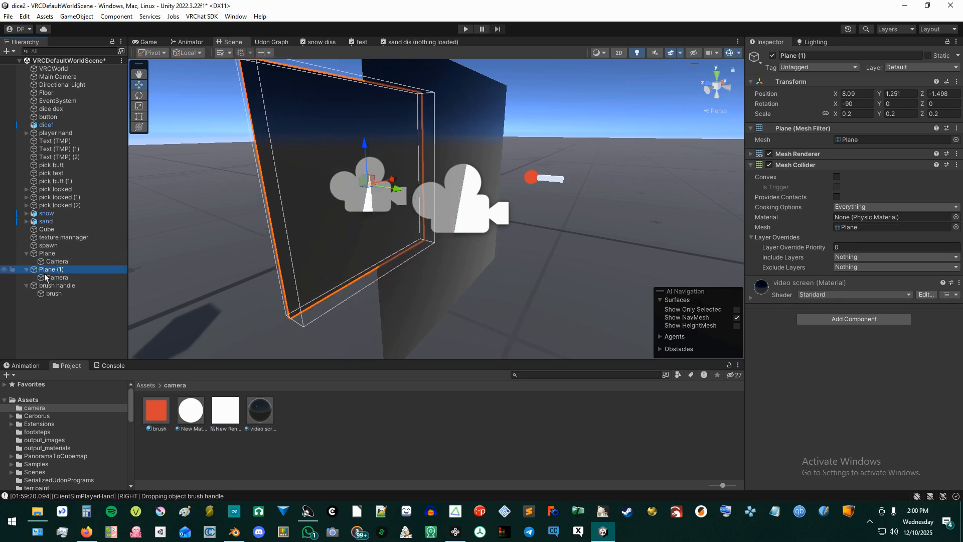
click(49, 276)
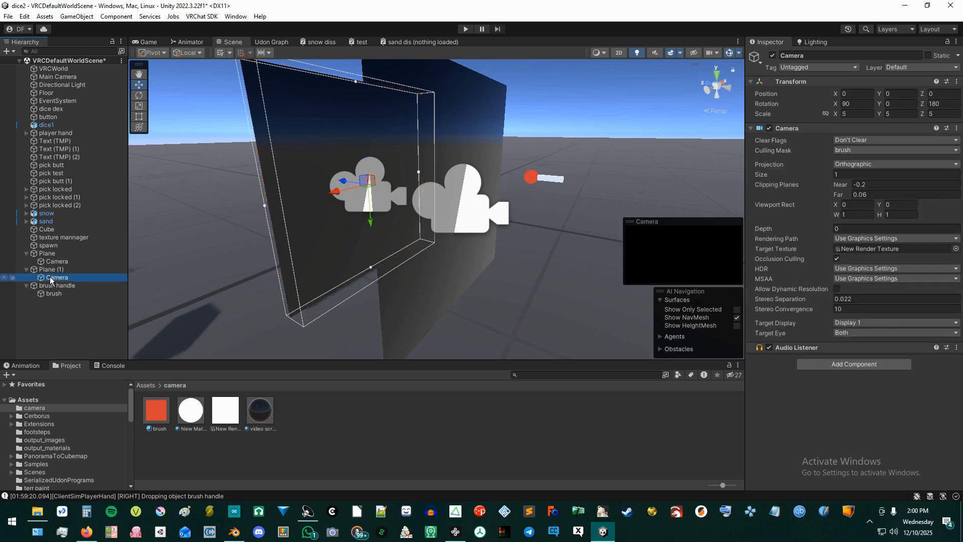
key(Delete)
Step: Move the duplicated plane to about Z -2.671, just off the original plane on the brush side
click(325, 177)
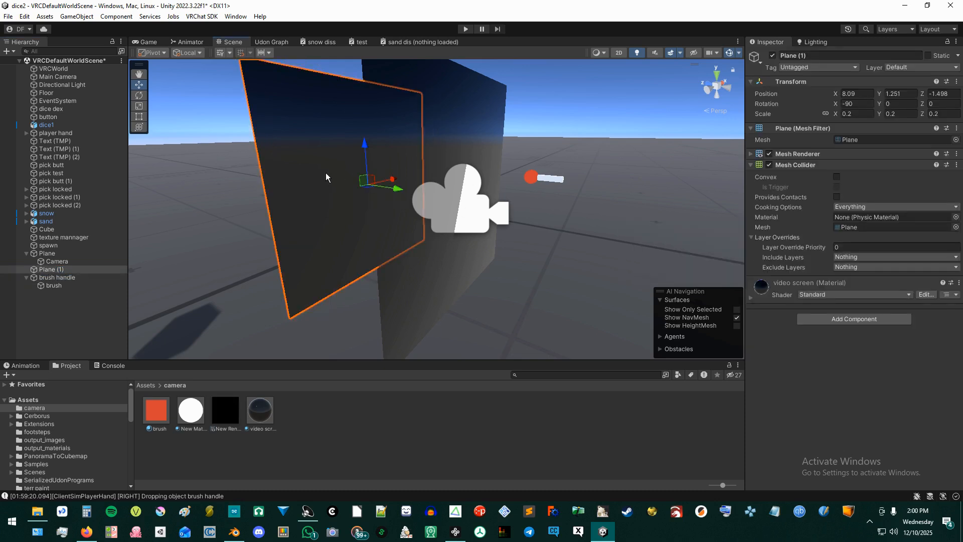
drag(399, 197, 506, 217)
mouse_move(541, 347)
middle_down()
mouse_move(541, 322)
mouse_move(539, 332)
middle_up()
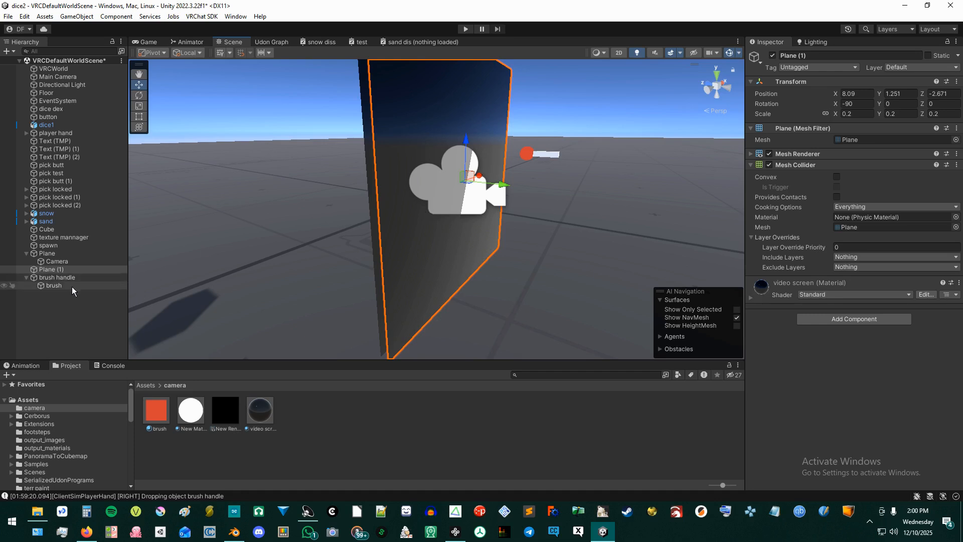
Step: Delete the white New Material from the camera folder
click(200, 411)
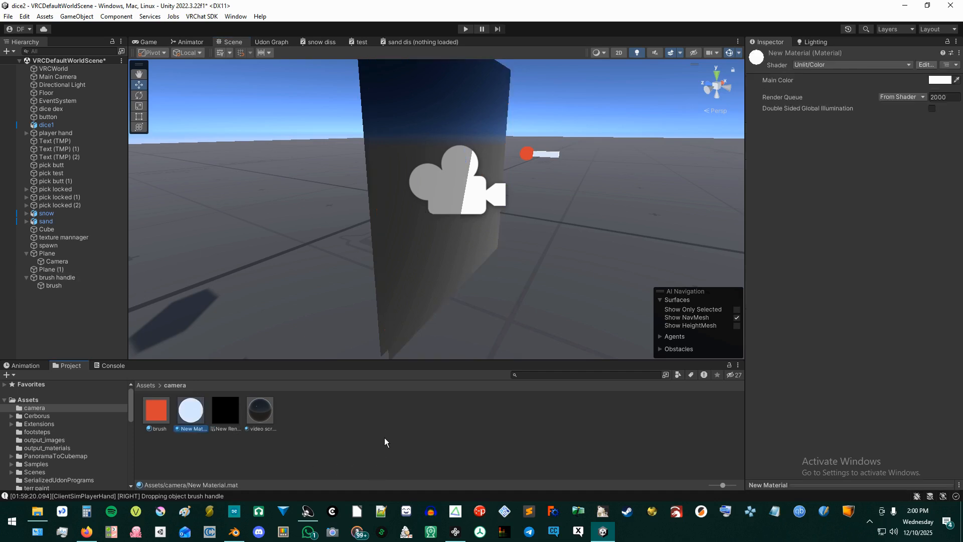
key(Delete)
click(512, 278)
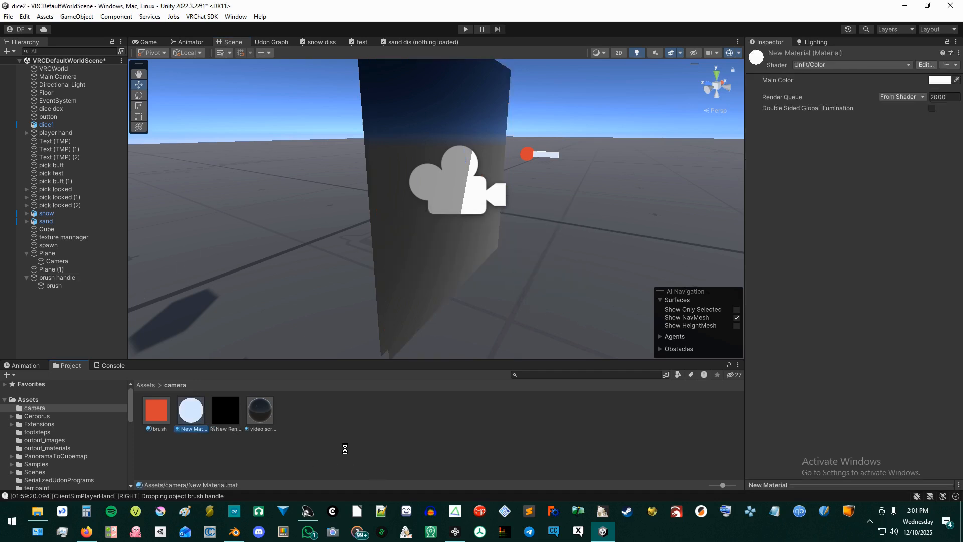
Step: Create a material named clear in the camera folder and give it the Unlit/Color shader
right_click(332, 425)
mouse_move(471, 117)
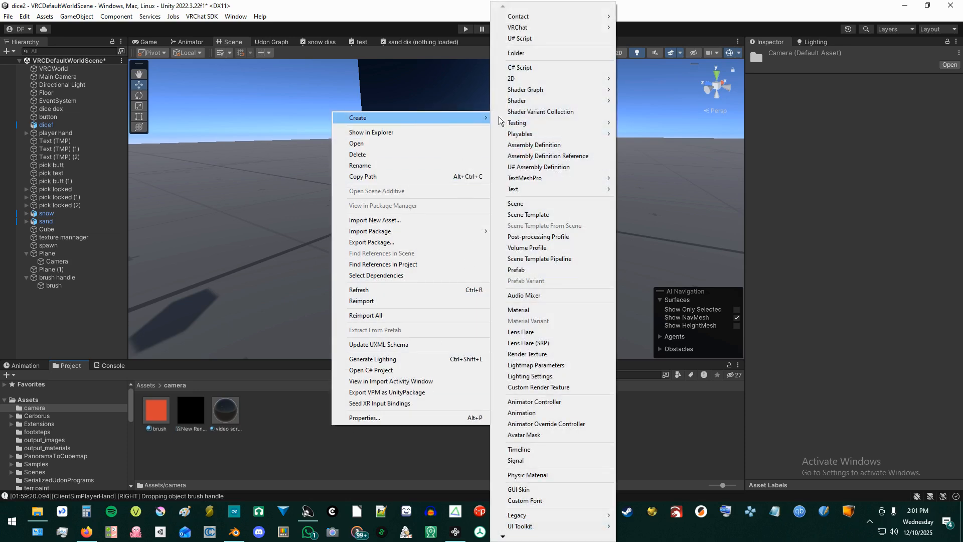
click(518, 310)
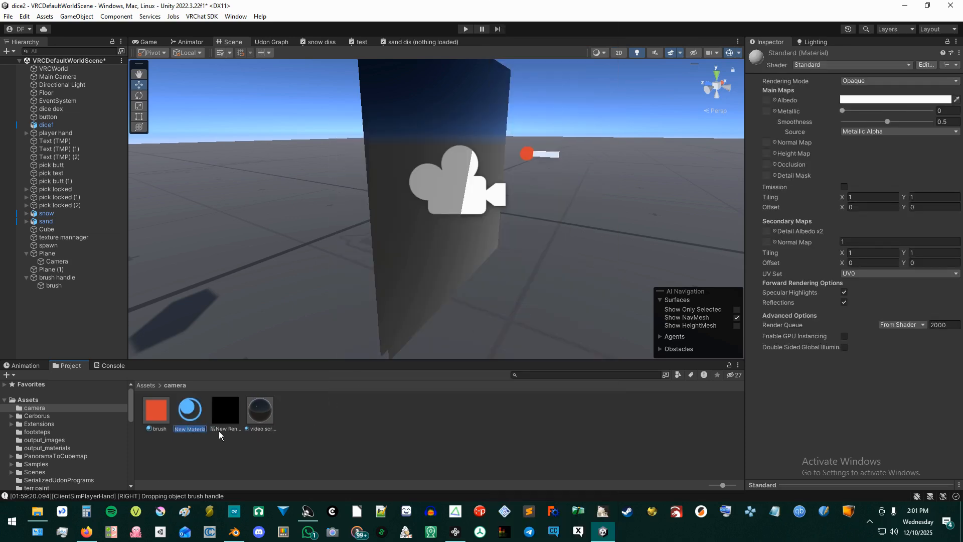
text(clear)
key(Return)
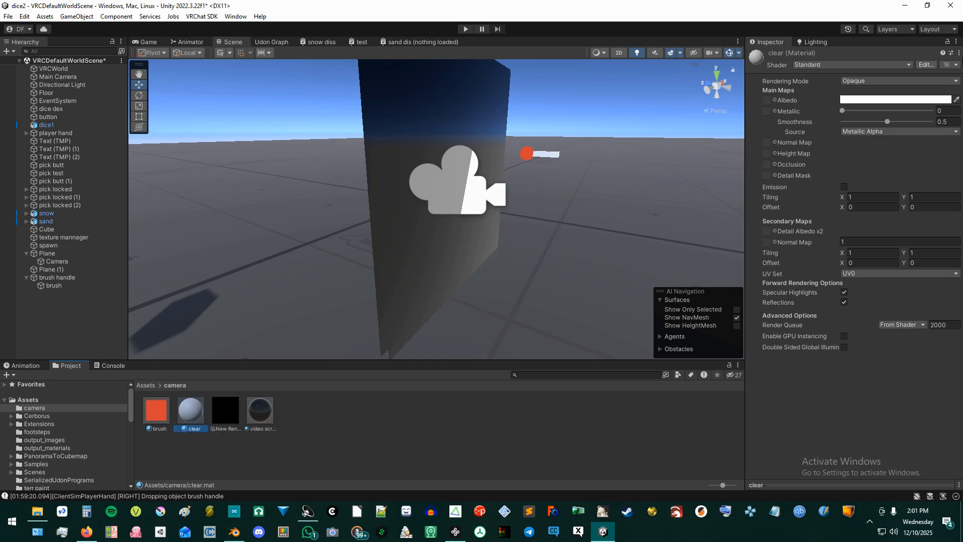
click(821, 67)
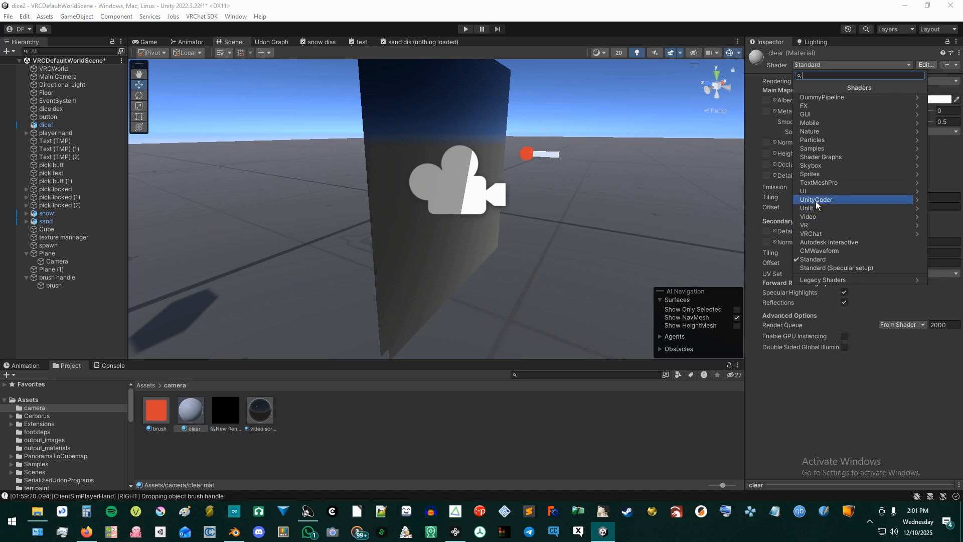
click(817, 208)
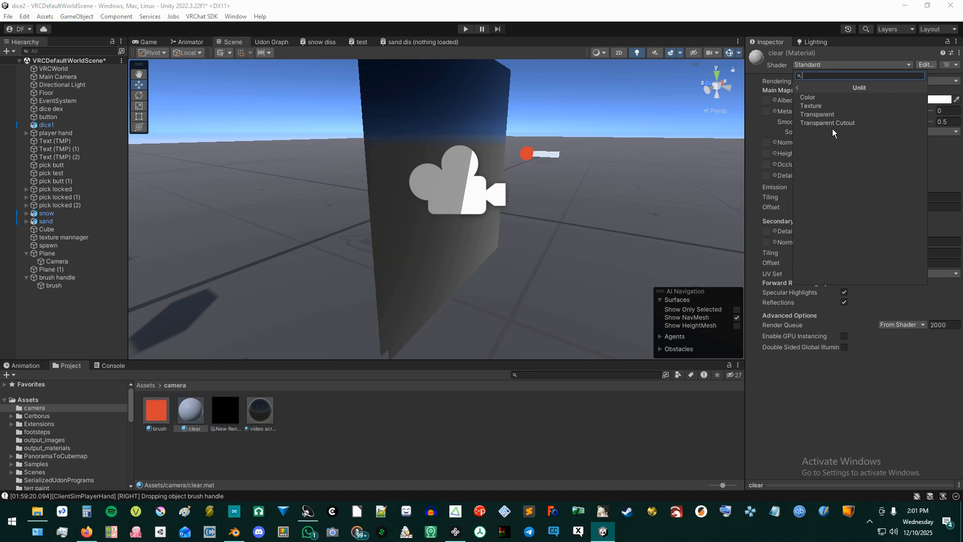
click(828, 98)
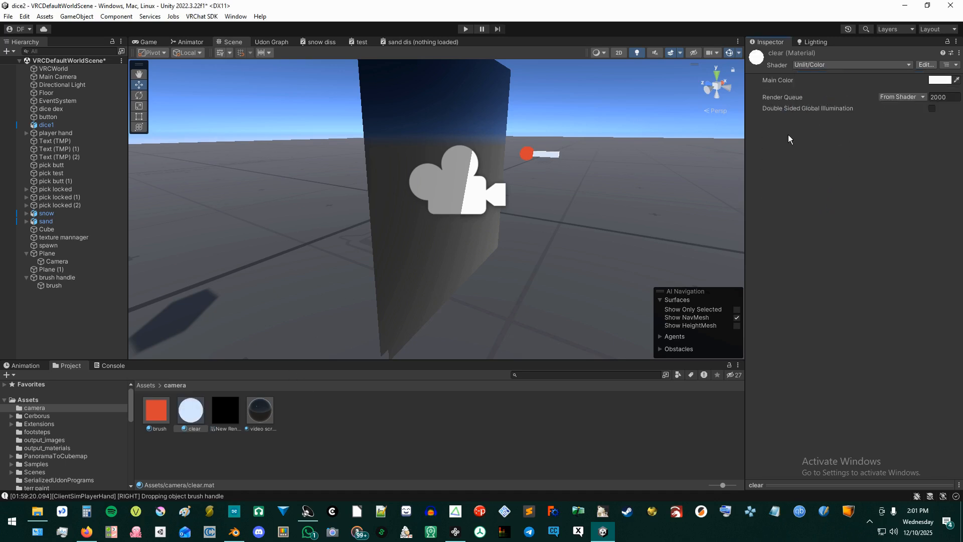
Step: Apply the clear material to the duplicated plane and rename that plane clear
mouse_move(192, 416)
mouse_down()
mouse_move(120, 327)
mouse_move(161, 297)
mouse_move(52, 273)
mouse_up()
double_click(53, 273)
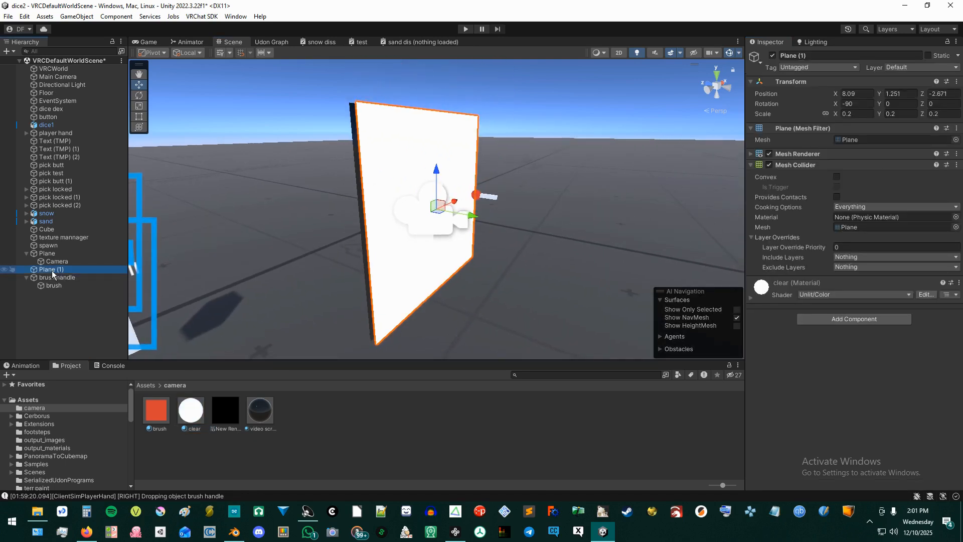
click(53, 272)
text(cle)
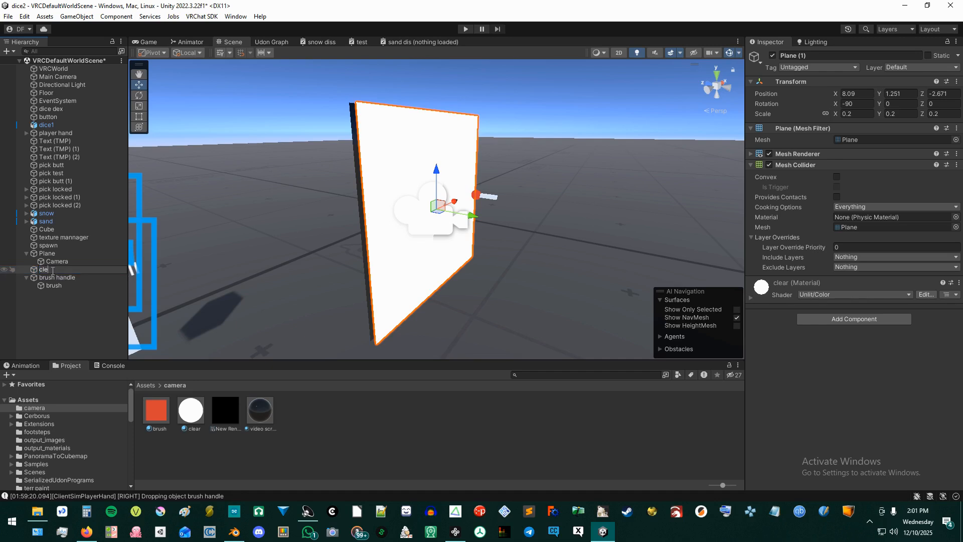
text(ar)
key(Return)
Step: Move the clear plane closer to the original plane, to about Z -2.647
scroll(514, 290, up, 1)
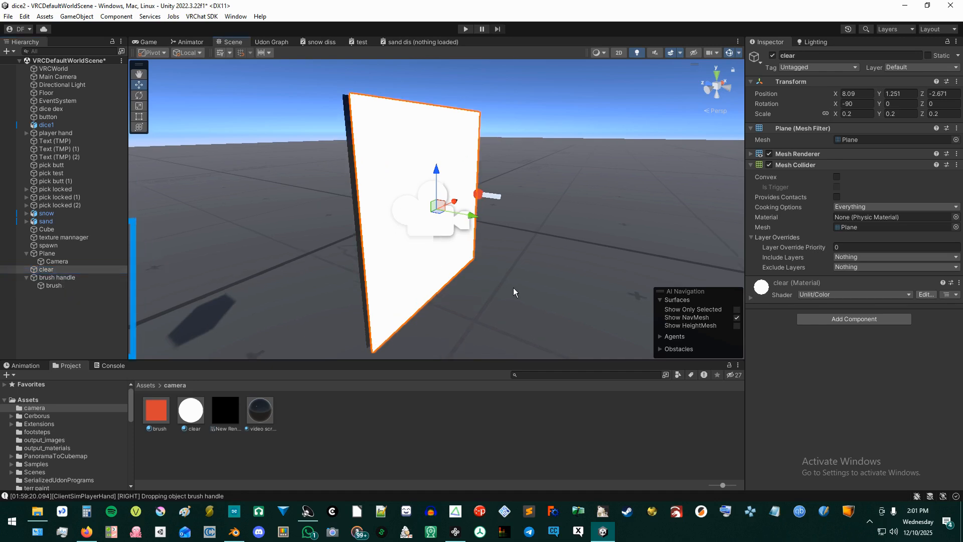
mouse_move(482, 243)
middle_down()
mouse_move(506, 236)
mouse_move(470, 243)
middle_up()
scroll(477, 244, up, 2)
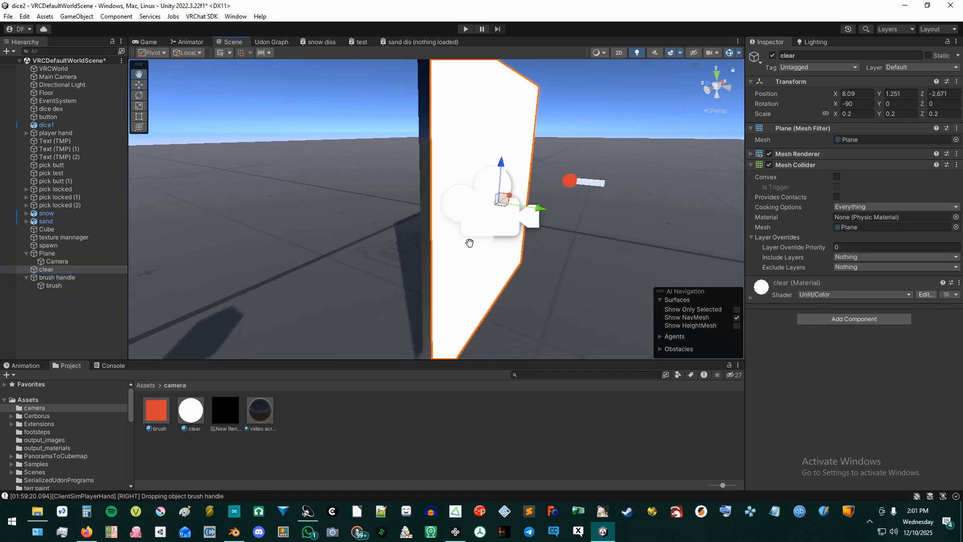
click(423, 206)
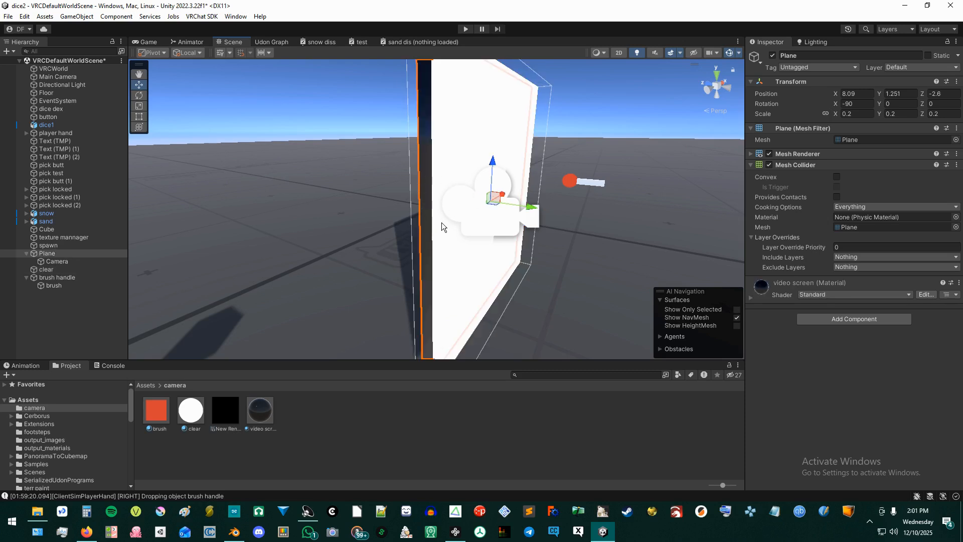
click(460, 159)
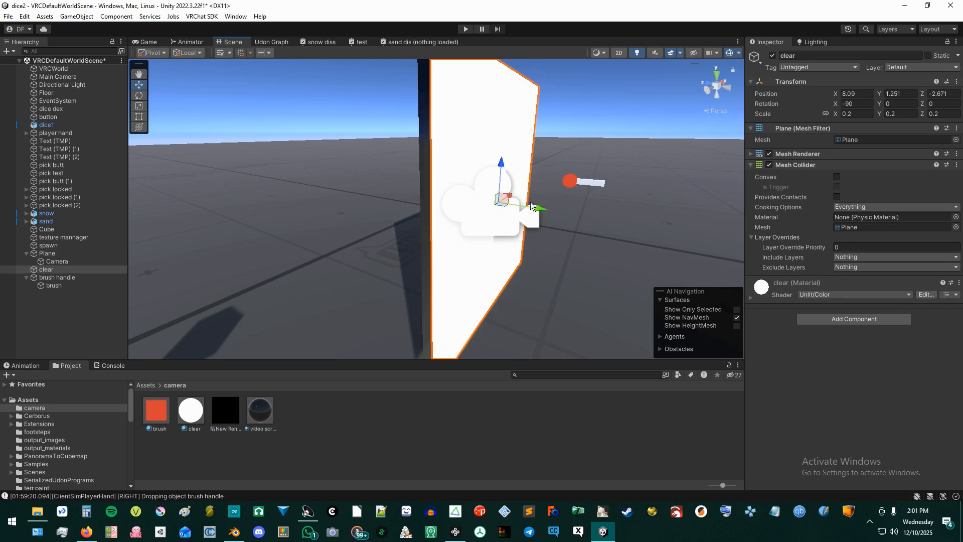
mouse_move(540, 211)
mouse_down()
mouse_move(555, 211)
mouse_move(529, 210)
mouse_move(539, 208)
mouse_up()
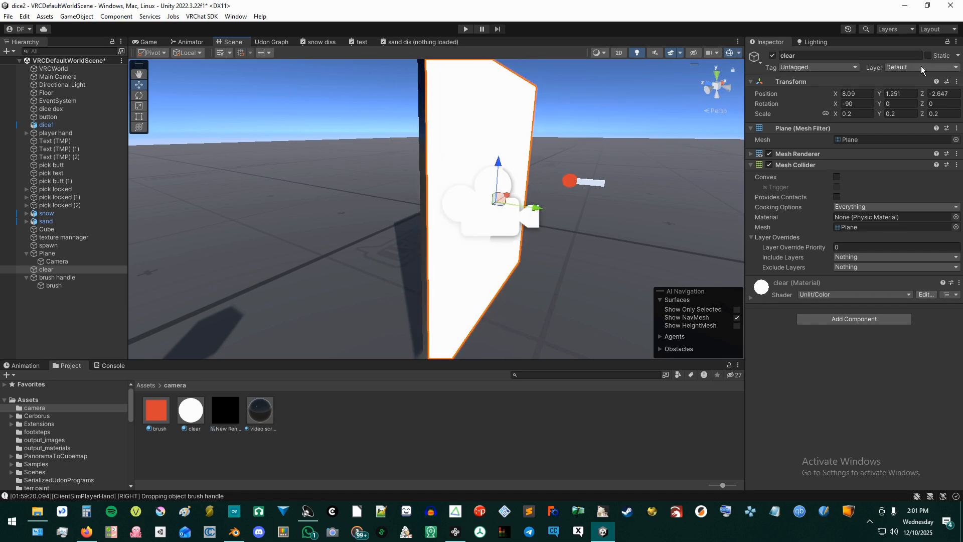
Step: Assign the clear plane to the brush layer
click(921, 70)
click(899, 322)
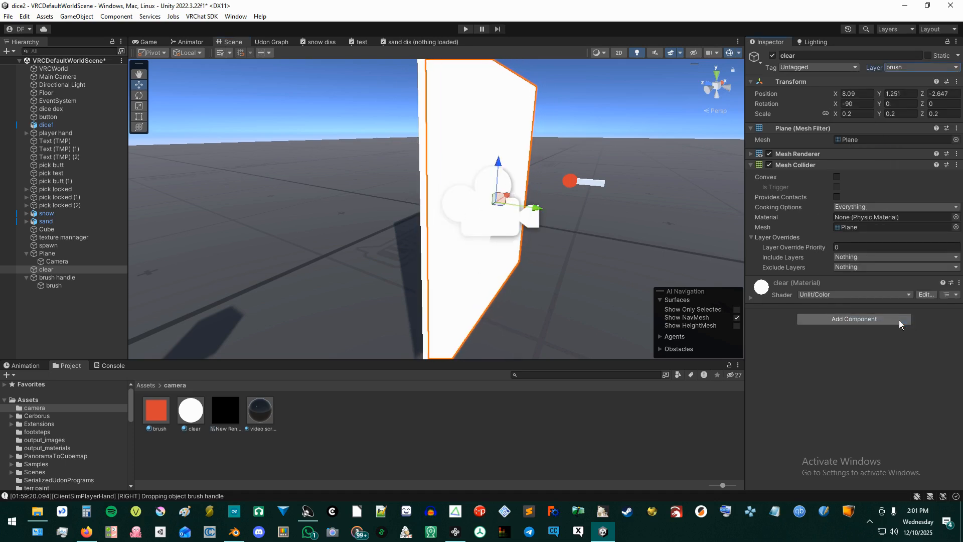
scroll(424, 188, up, 2)
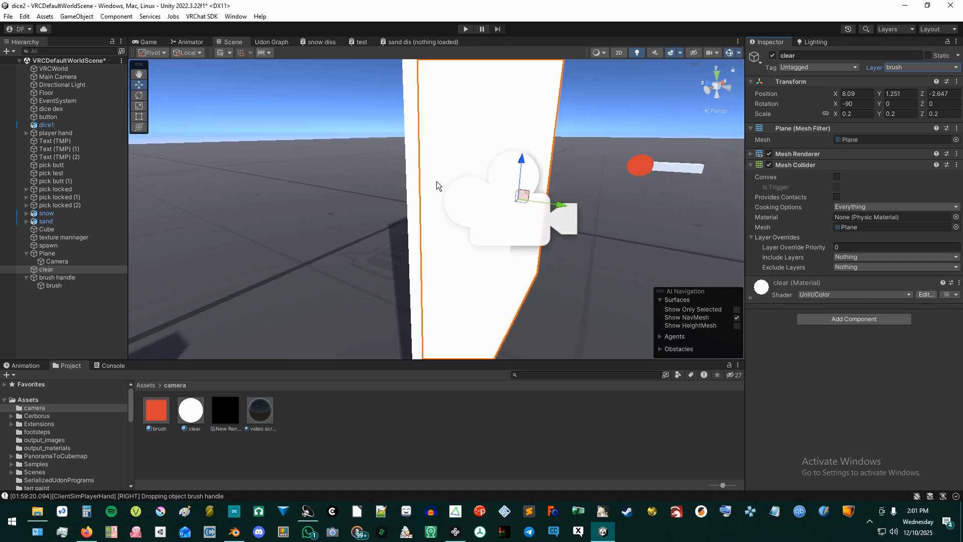
scroll(529, 199, down, 1)
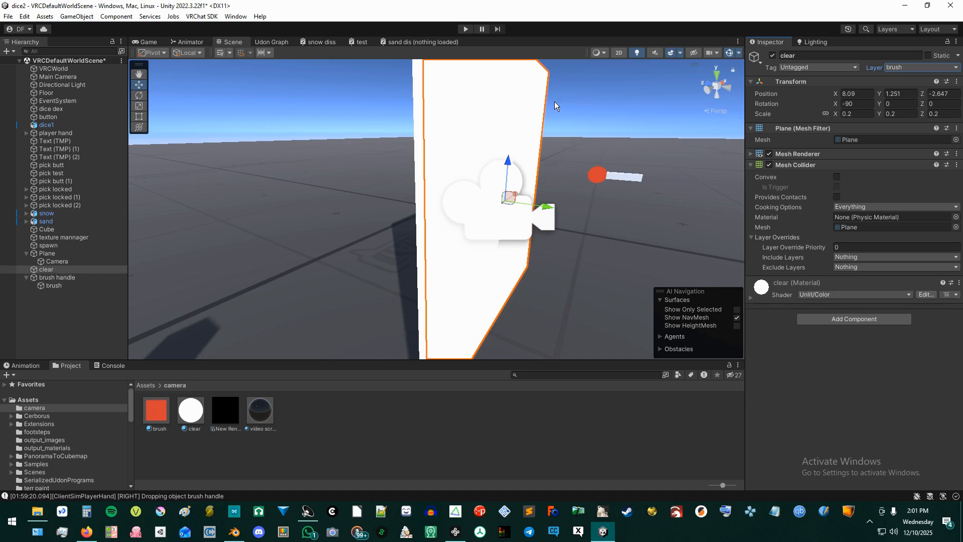
Step: Reposition the brush handle in front of the clear plane at about Y 1.304, Z -3.324
click(617, 176)
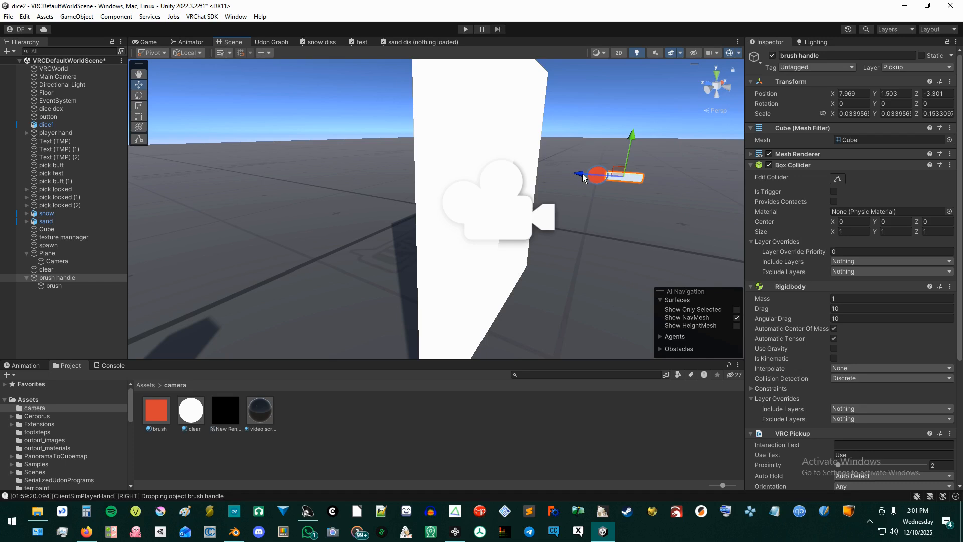
mouse_move(583, 176)
mouse_down()
mouse_move(481, 168)
mouse_move(491, 167)
mouse_up()
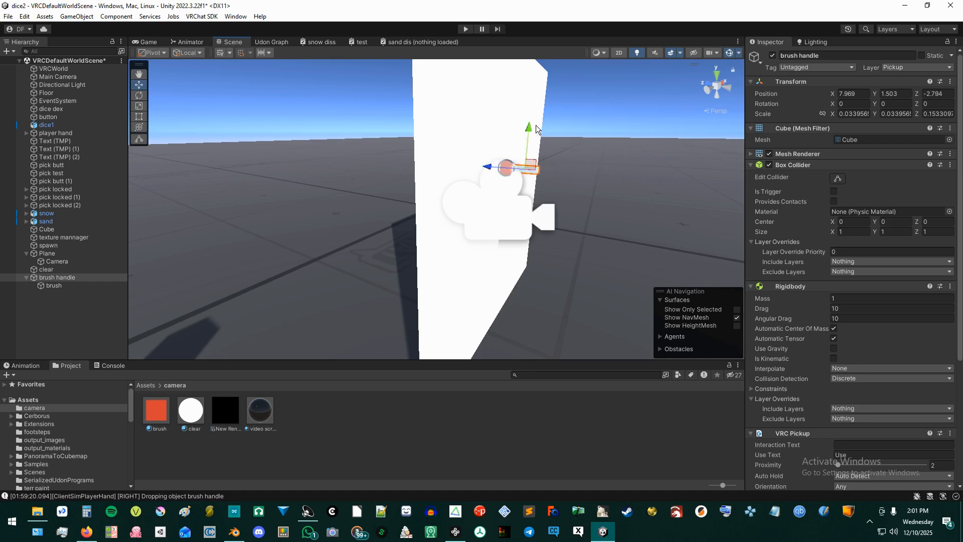
mouse_move(536, 128)
mouse_down()
mouse_move(531, 101)
mouse_move(522, 158)
mouse_move(491, 200)
mouse_move(575, 208)
mouse_up()
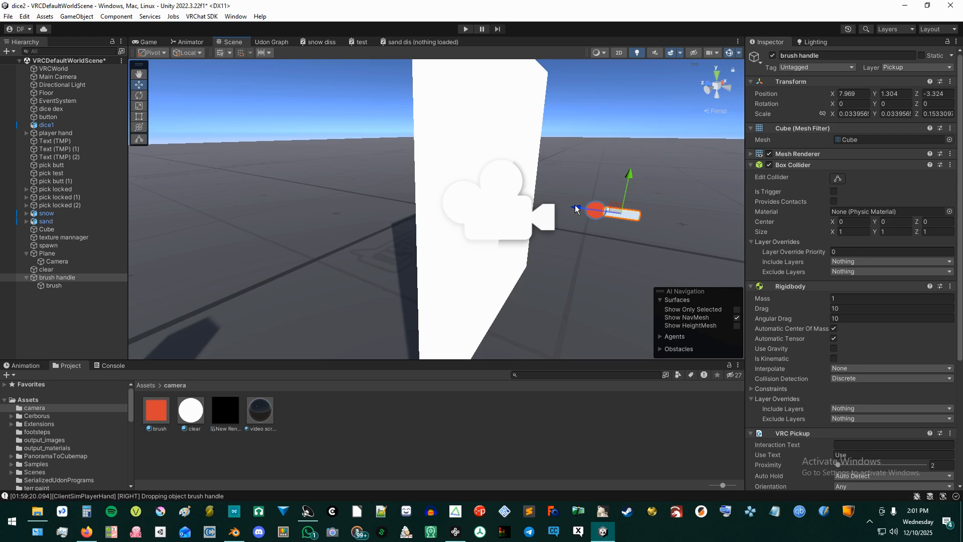
Step: Add an Udon Behaviour to the clear plane, create a new Udon Graph program for it and open the graph
click(468, 144)
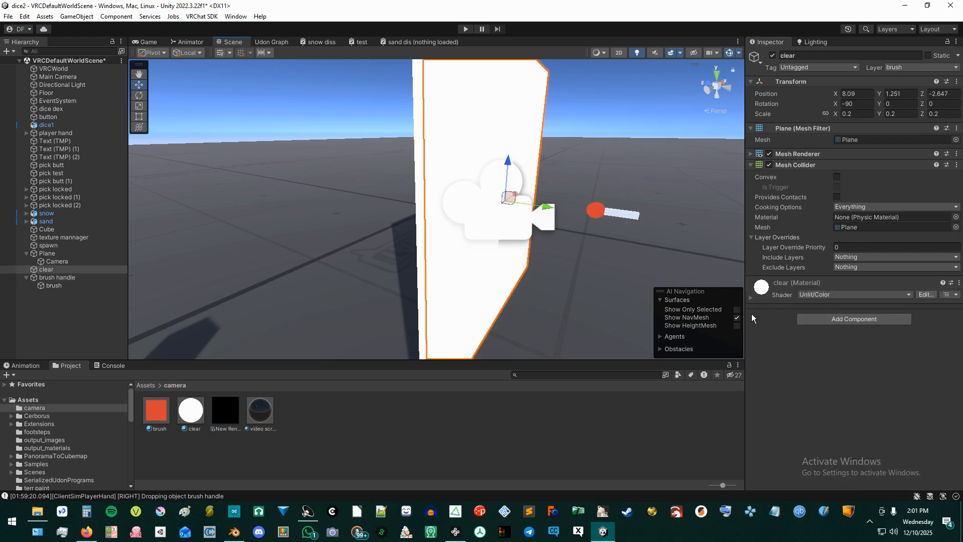
click(883, 319)
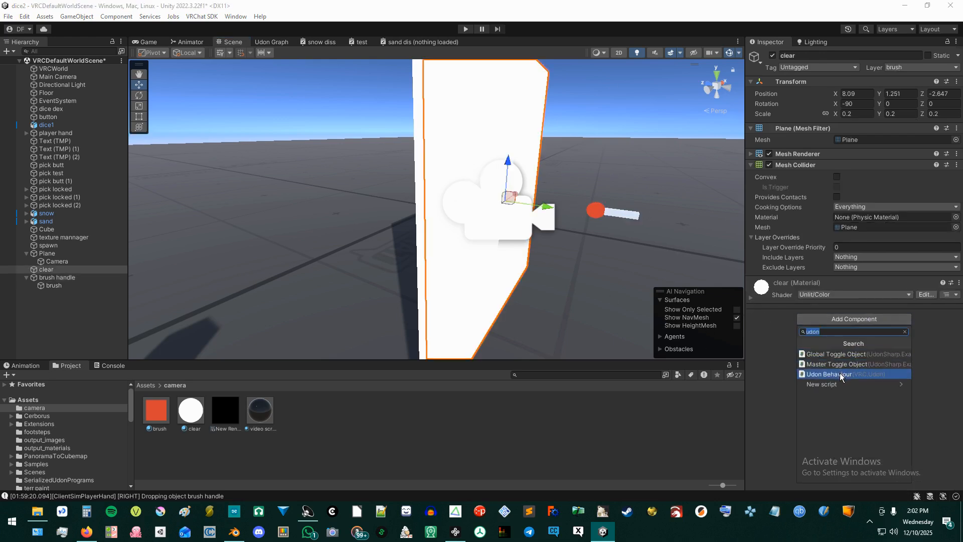
click(838, 377)
click(916, 356)
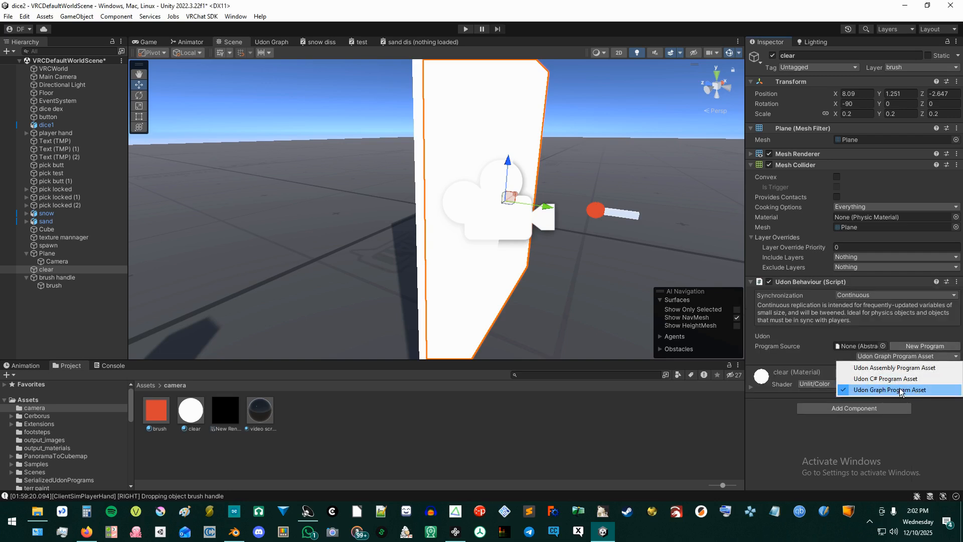
click(927, 345)
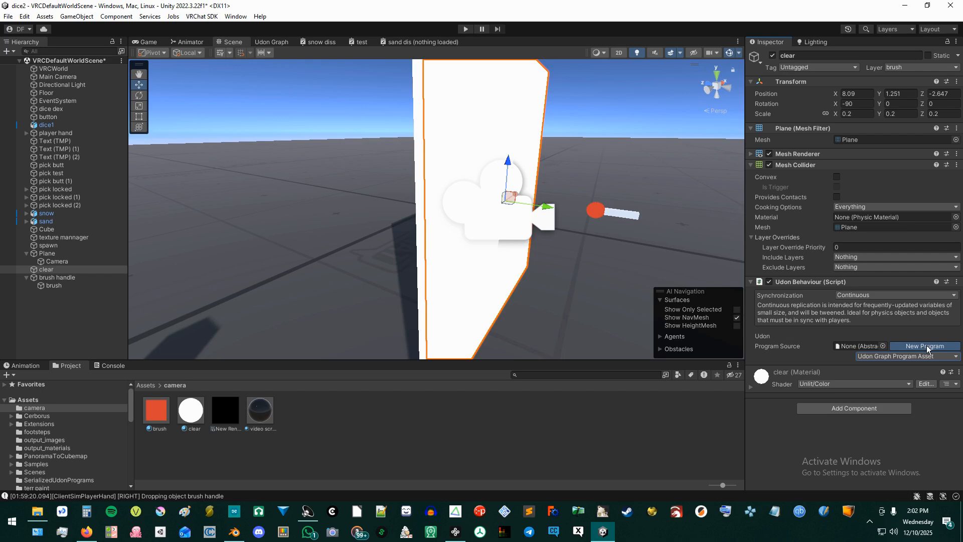
click(926, 345)
click(869, 367)
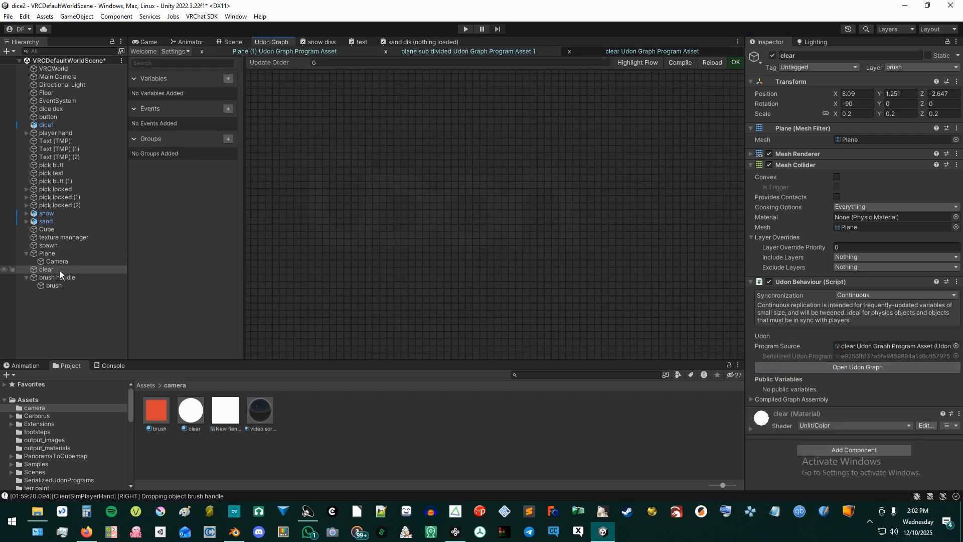
Step: Add the clear plane to the graph as a GameObject variable and connect it to a SetActive node with its value enabled
drag(48, 269, 414, 245)
drag(478, 222, 366, 147)
drag(426, 170, 474, 178)
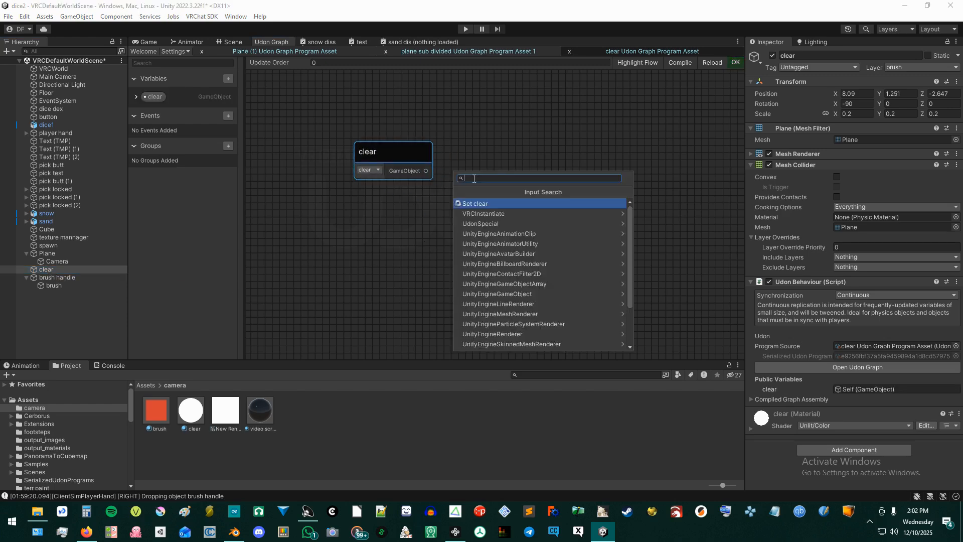
text(set)
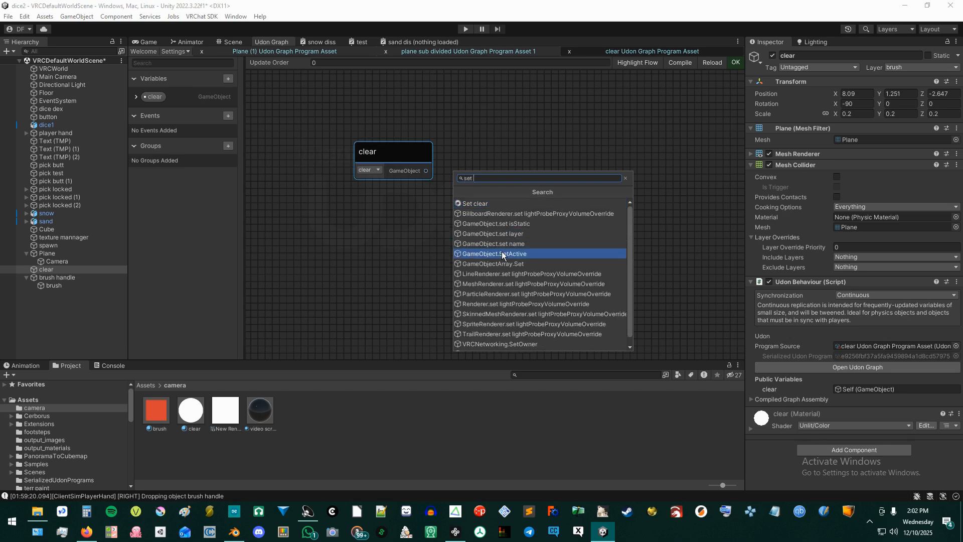
click(502, 253)
drag(502, 246, 499, 155)
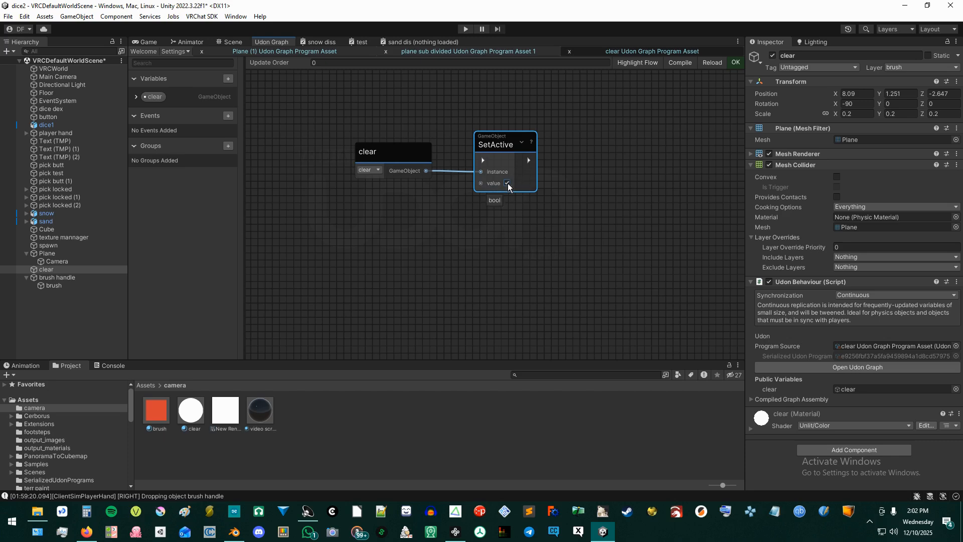
key(space)
click(473, 216)
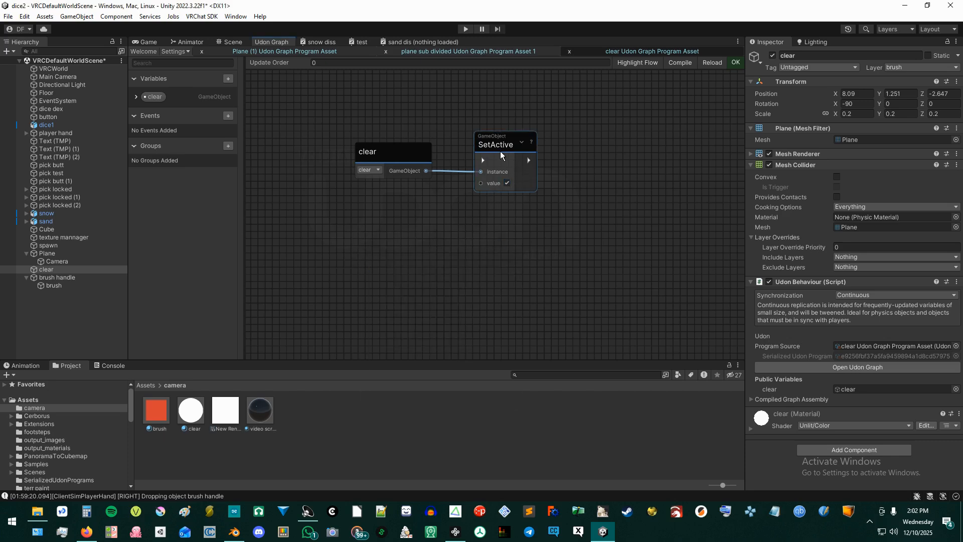
Step: Duplicate the SetActive node and place the copy beside the original
click(498, 147)
key(ctrl+d)
drag(522, 162, 582, 146)
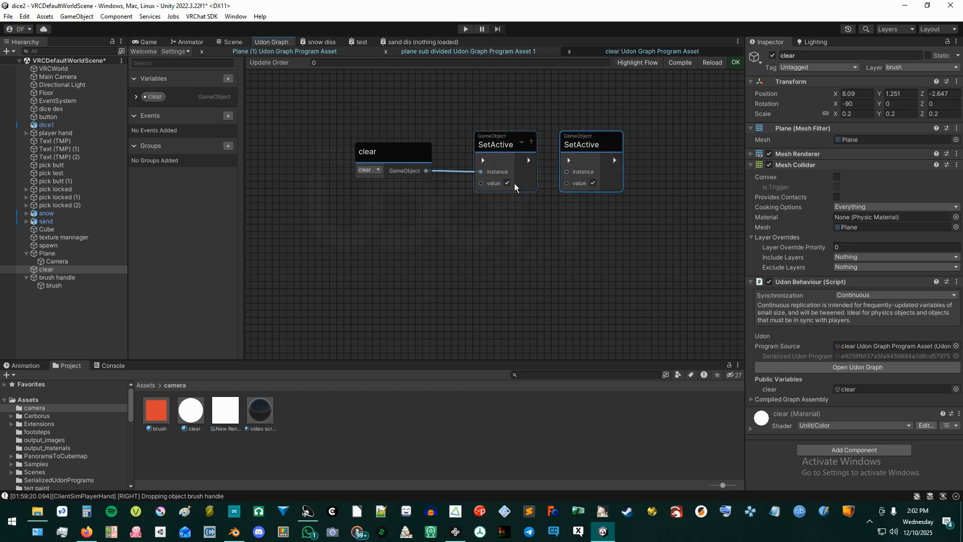
click(498, 152)
key(ctrl+d)
drag(509, 261, 516, 226)
key(Delete)
Step: Link the first SetActive node's flow output to the second and disable the second node's value
click(594, 145)
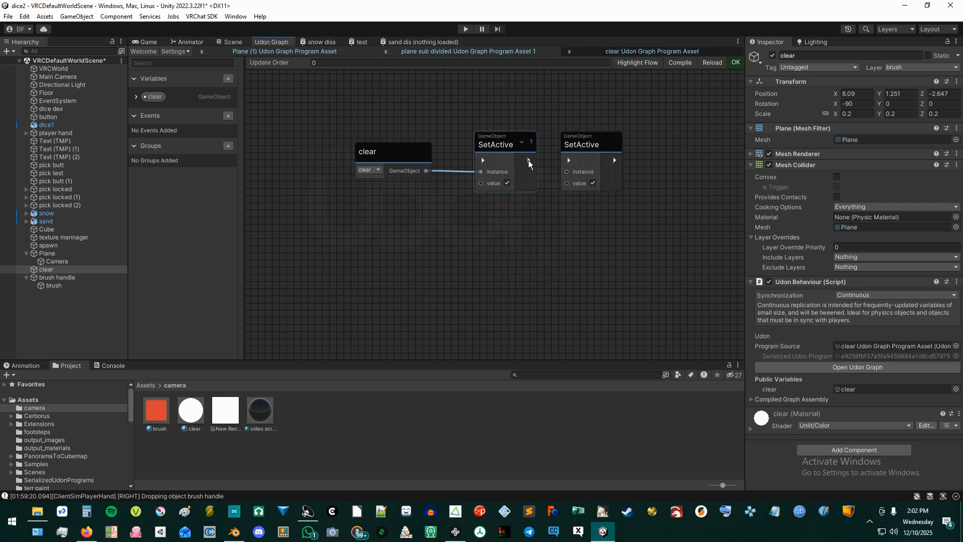
drag(529, 160, 569, 161)
click(593, 183)
Step: Add a Start event node below the clear variable node and connect its flow output to the first SetActive node's flow input
key(space)
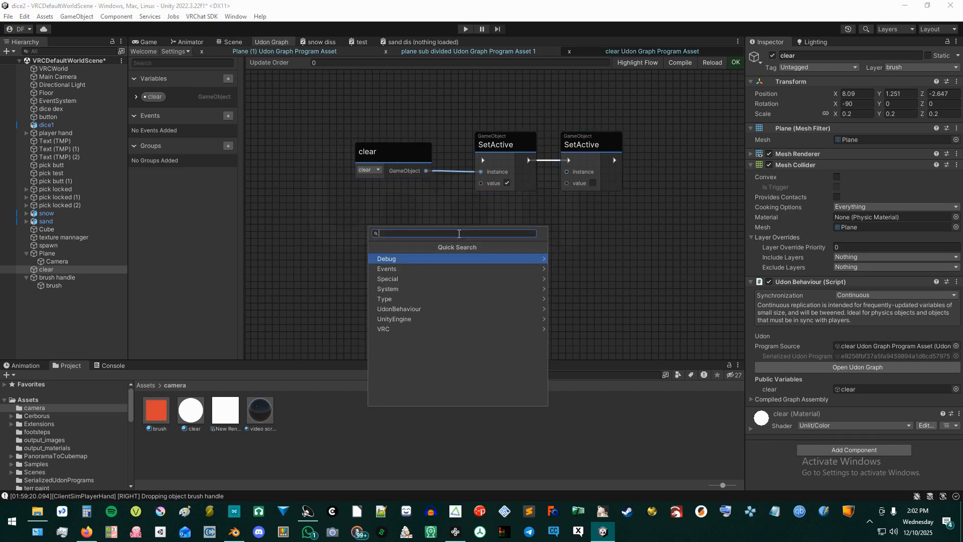
text(sta)
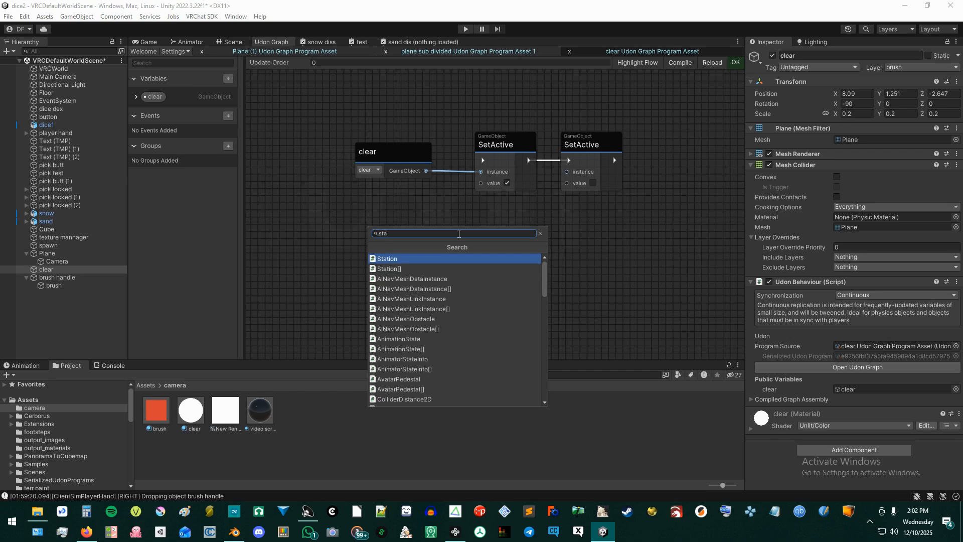
text(rt)
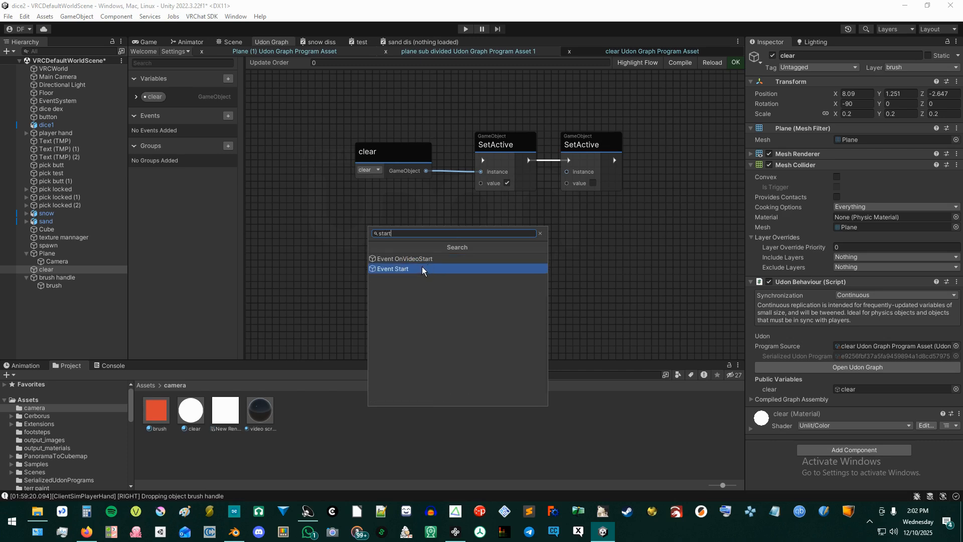
click(422, 267)
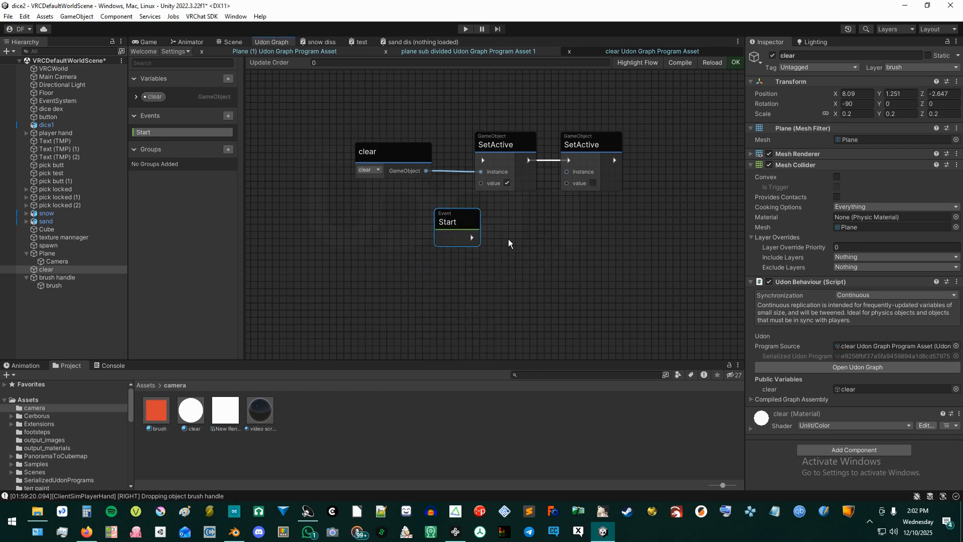
drag(471, 238, 478, 161)
mouse_move(453, 227)
mouse_down()
mouse_move(430, 216)
mouse_move(437, 220)
mouse_up()
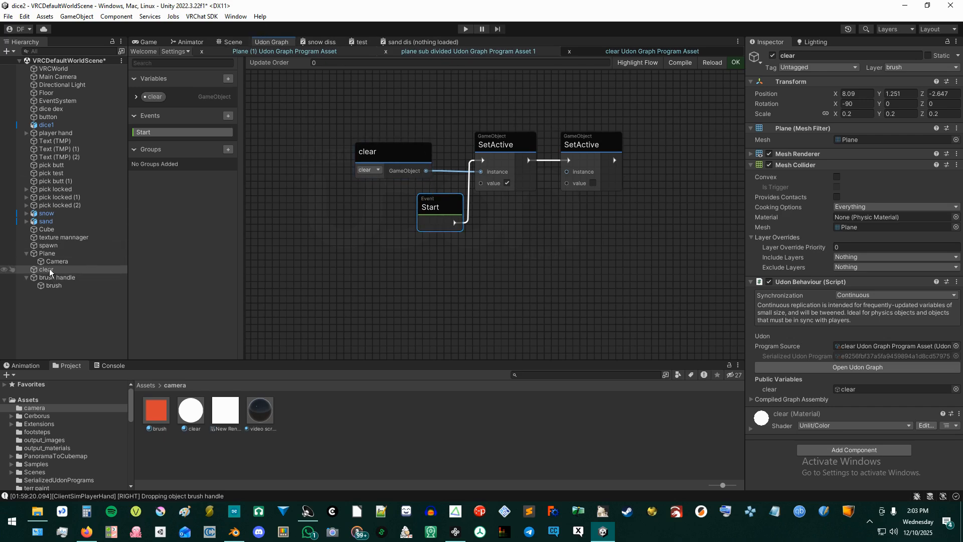
Step: Show the scene and toggle the clear plane's active state repeatedly to preview it hidden and shown, leaving it enabled
click(231, 43)
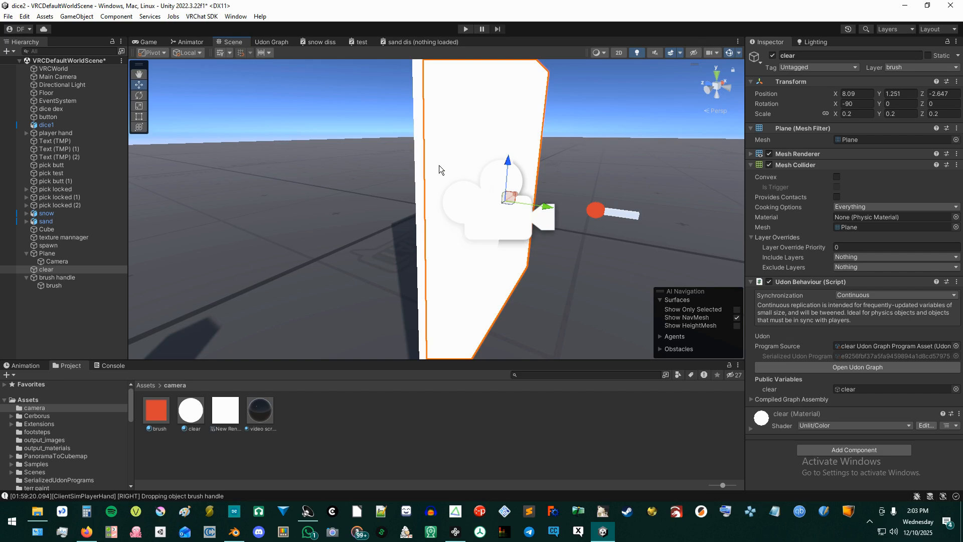
click(772, 55)
click(773, 55)
click(773, 55)
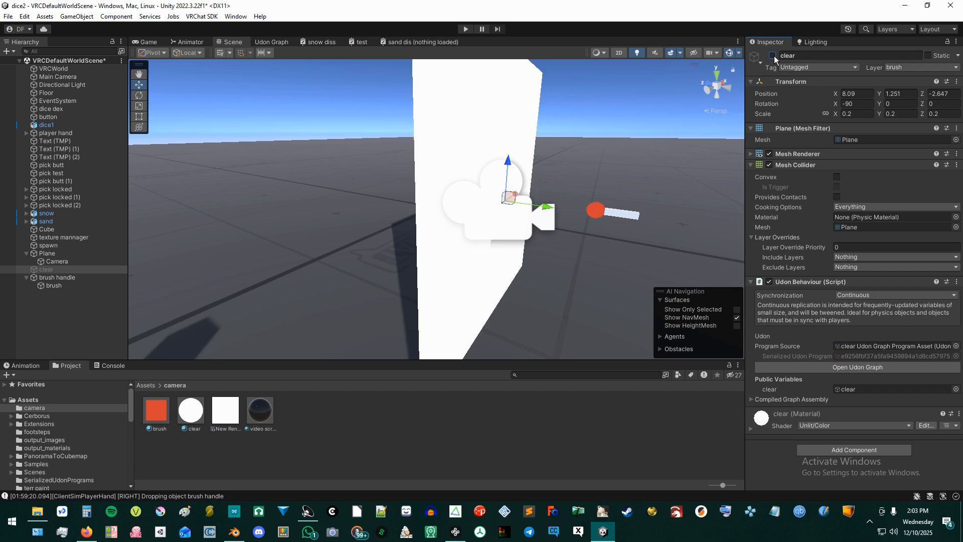
click(773, 56)
click(773, 55)
click(773, 55)
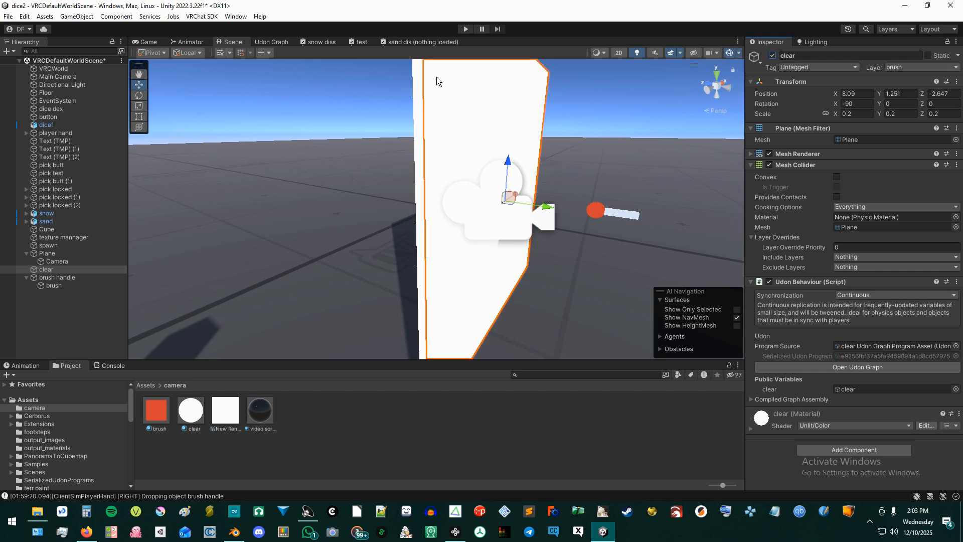
Step: Test the world in play mode by picking up the brush and painting red strokes on the white plane, and exit play mode
click(466, 29)
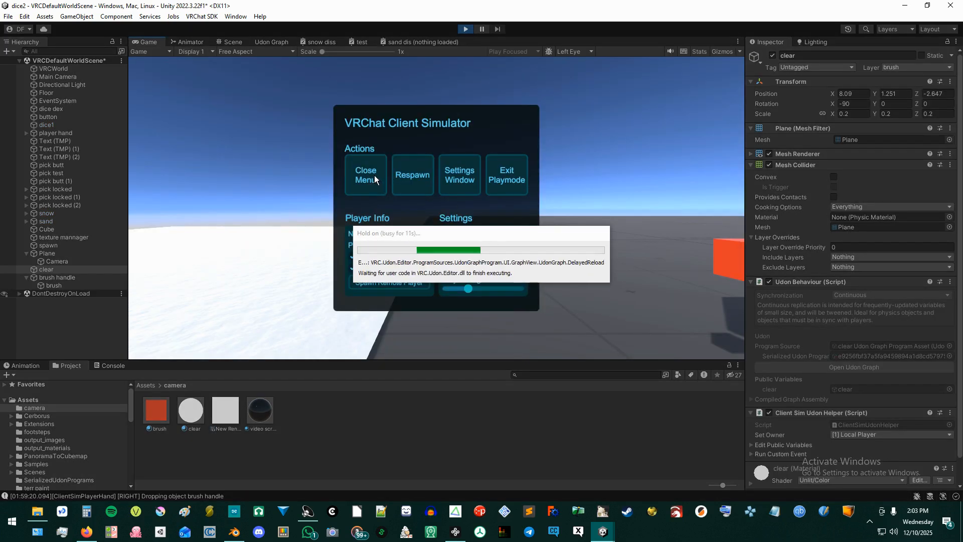
click(374, 175)
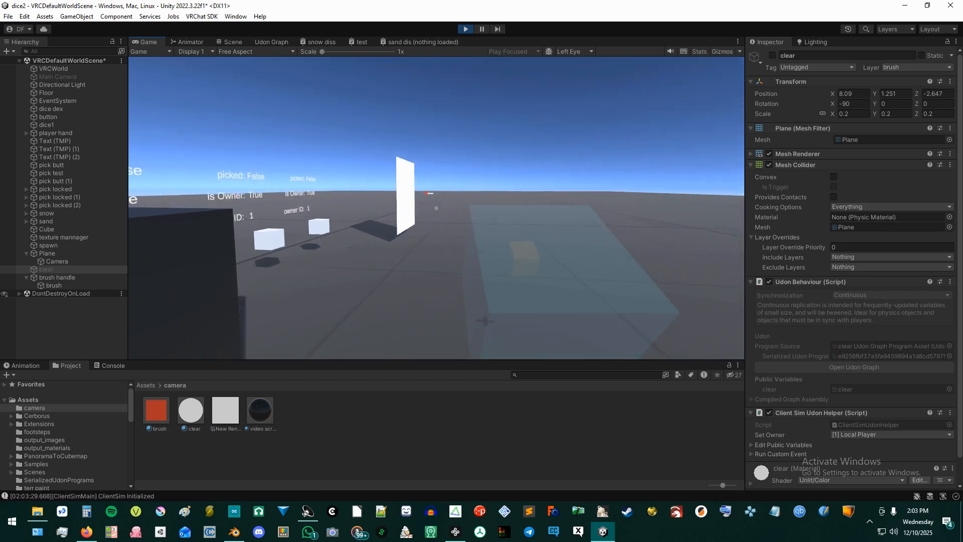
key(w)
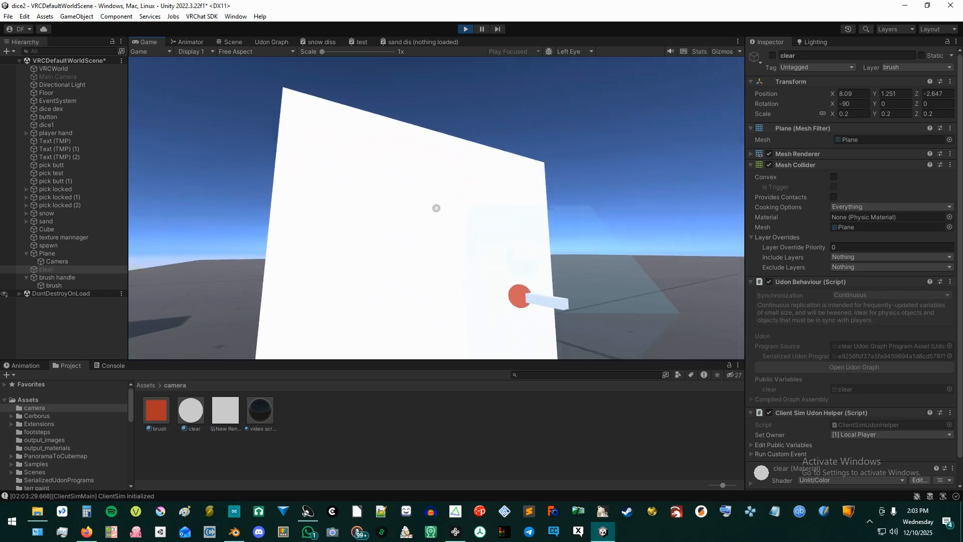
click(437, 207)
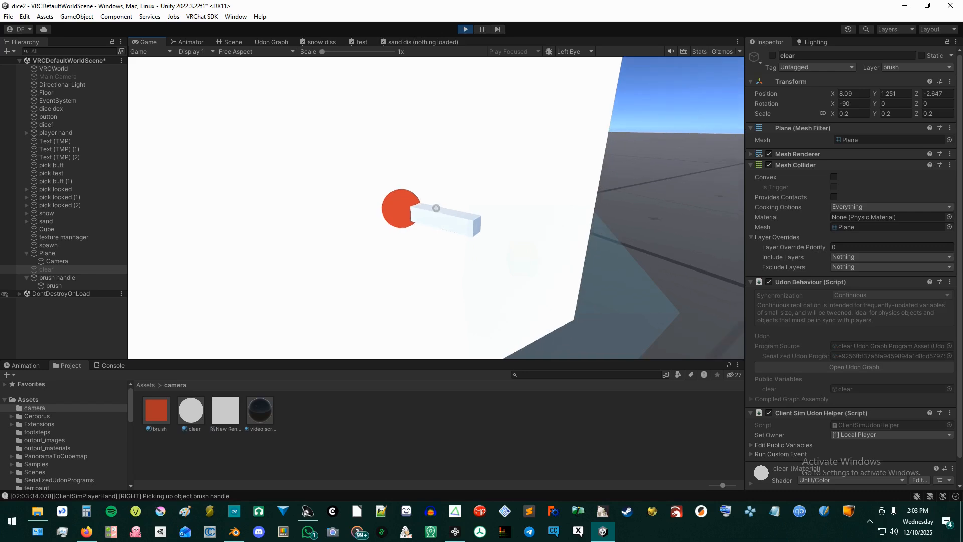
drag(437, 208, 437, 208)
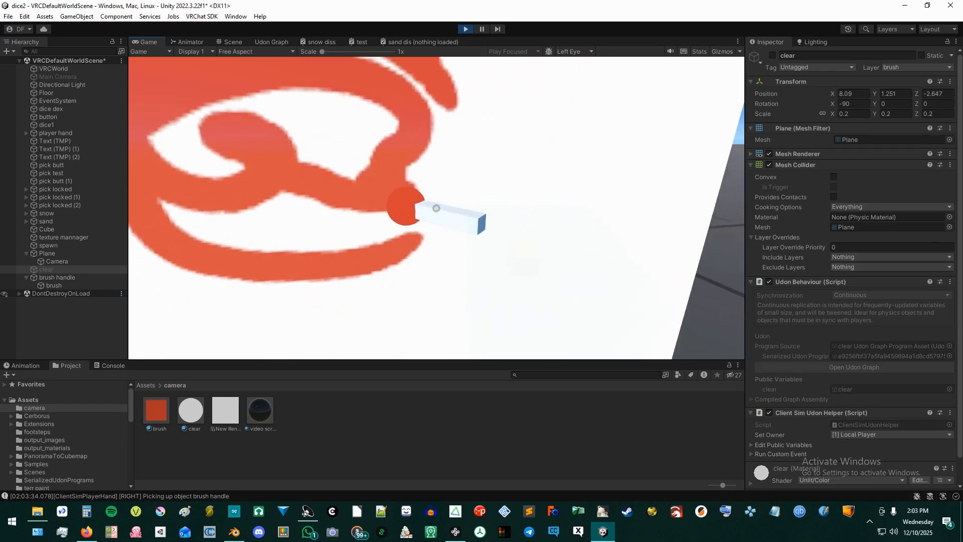
key(ctrl+p)
Step: Make the clear plane a child of Plane, and select Plane to try moving the whole assembly in the scene
click(42, 270)
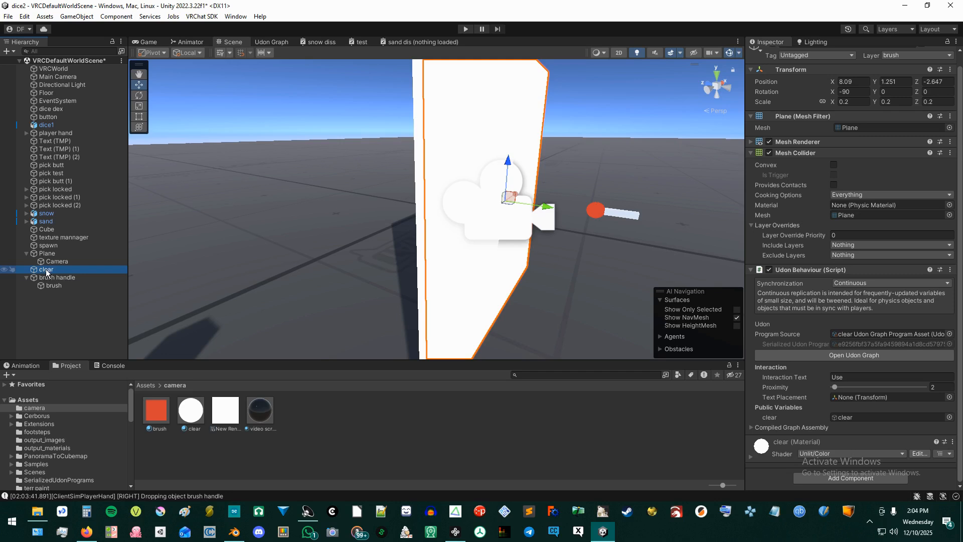
drag(46, 270, 47, 254)
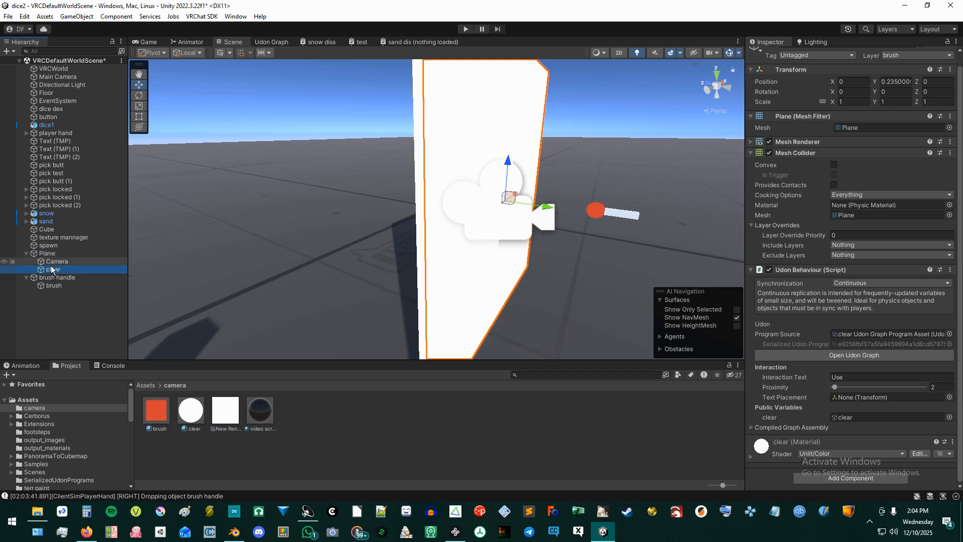
click(43, 254)
mouse_move(502, 195)
mouse_down()
mouse_move(512, 171)
mouse_move(507, 189)
mouse_up()
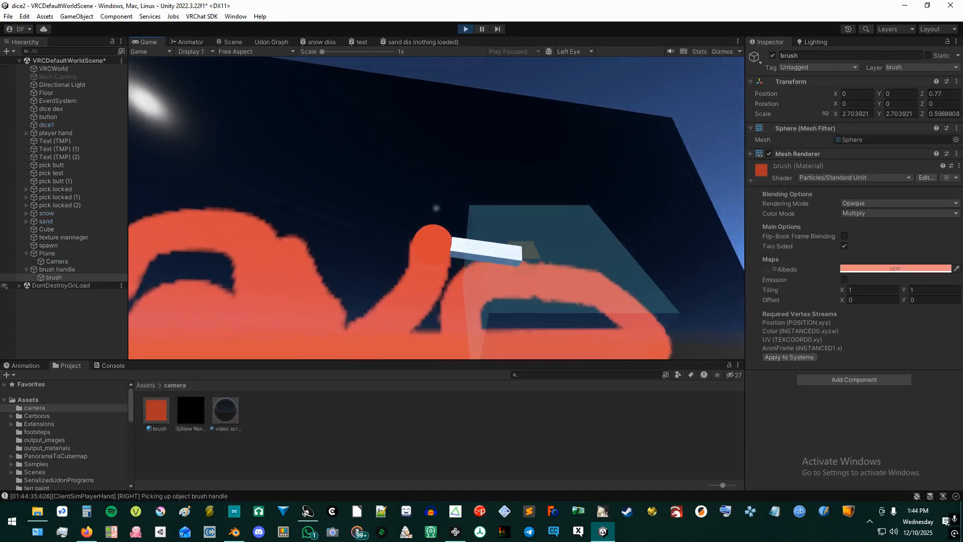
Step: Drop the brush, walk around the painted dark plane to view its strokes, and exit play mode
right_click(436, 208)
key(s)
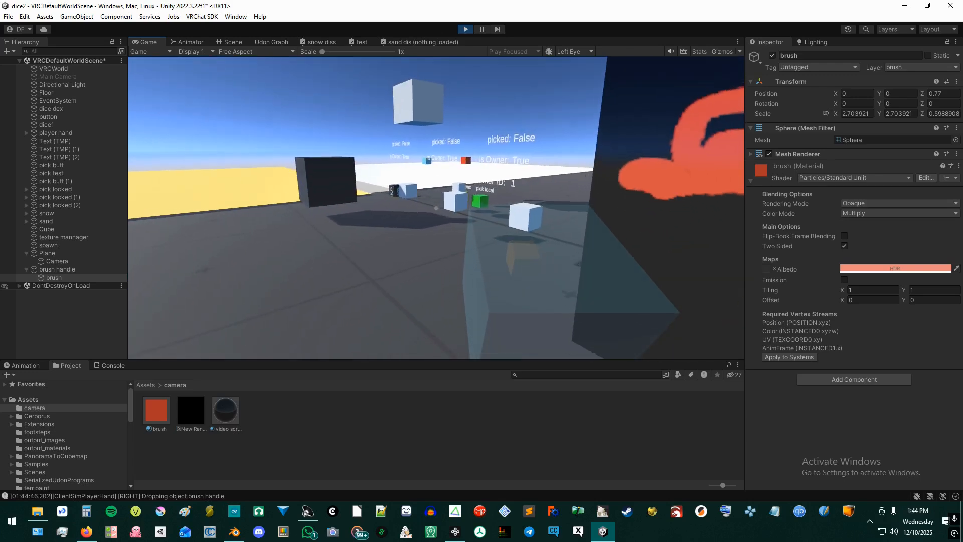
key(w)
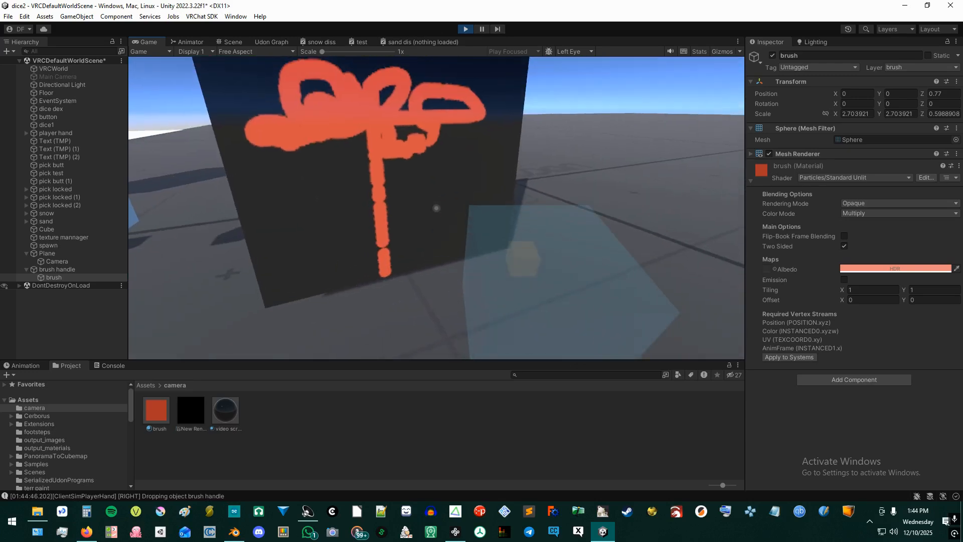
key(w)
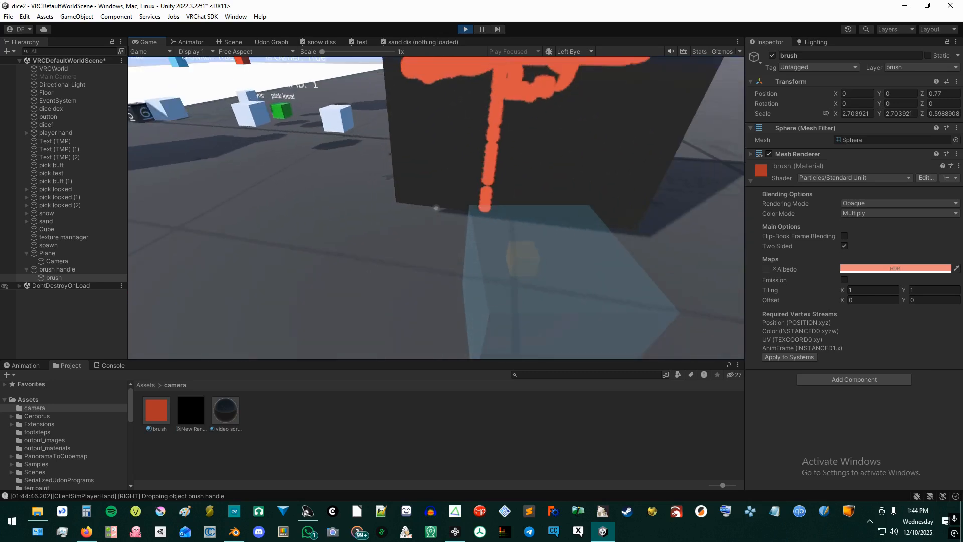
key(Escape)
click(503, 187)
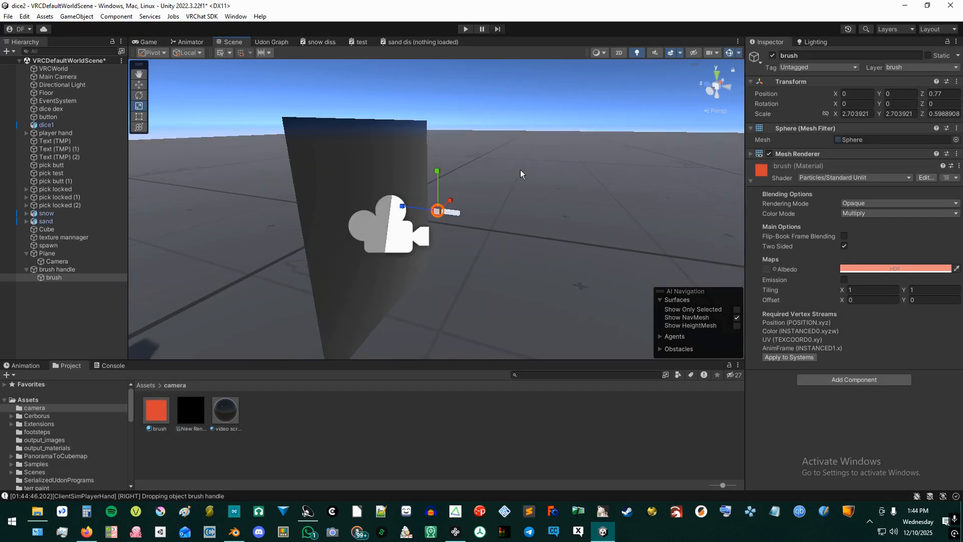
Step: Examine the settings of Plane, its child Camera and the New Render Texture asset, and look over the setup in the scene
click(345, 177)
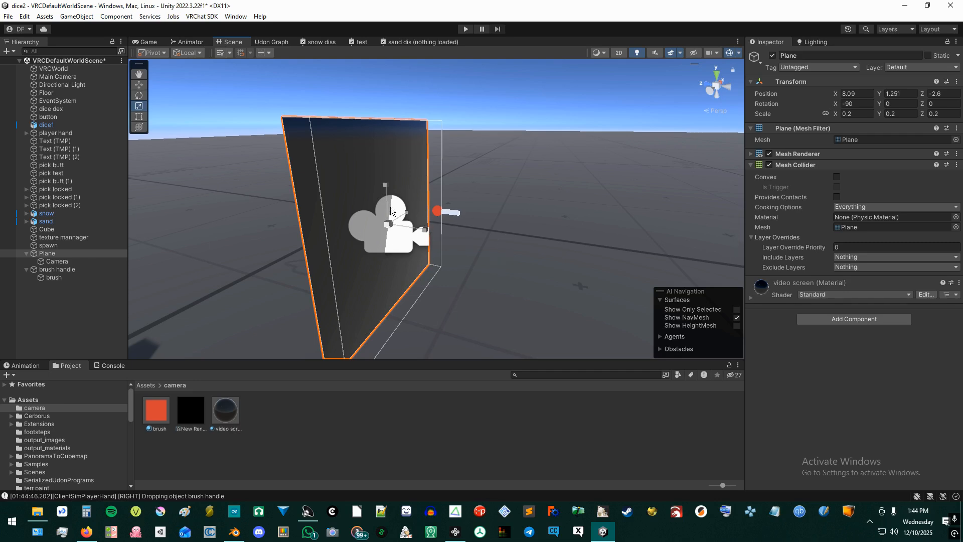
scroll(497, 164, down, 1)
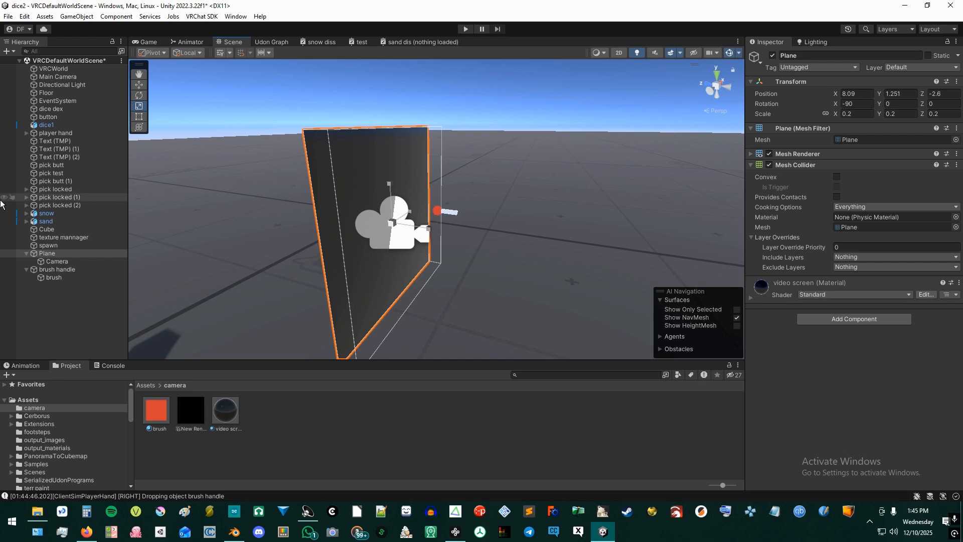
click(56, 264)
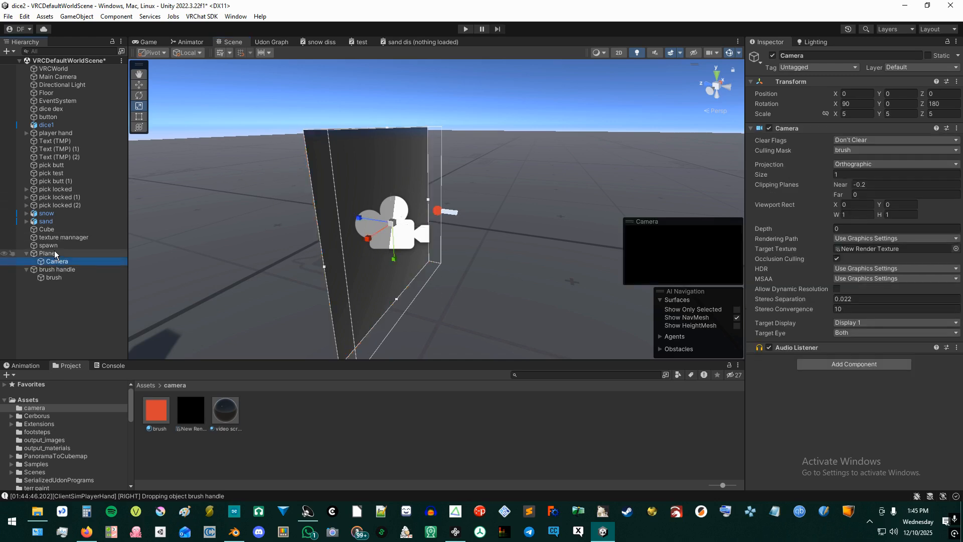
click(54, 255)
click(56, 262)
click(55, 254)
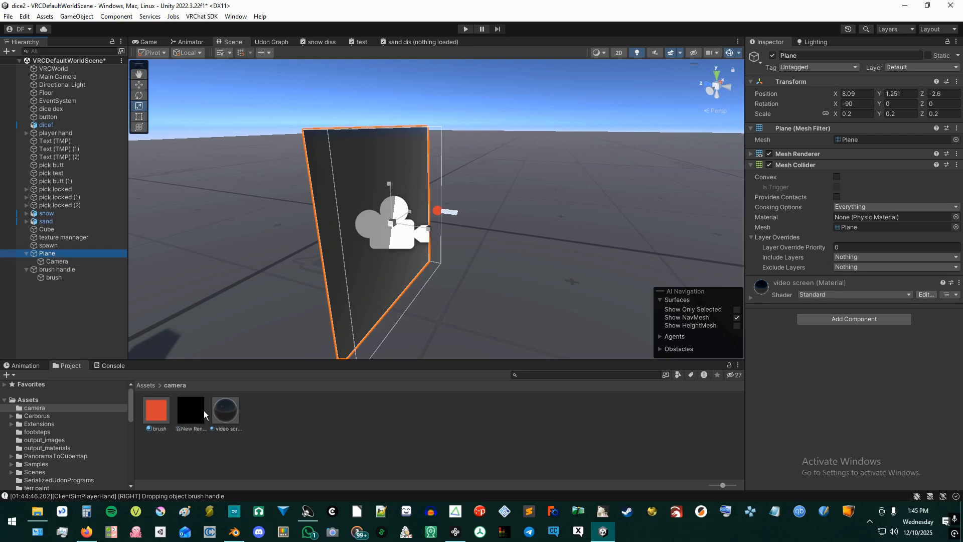
click(192, 411)
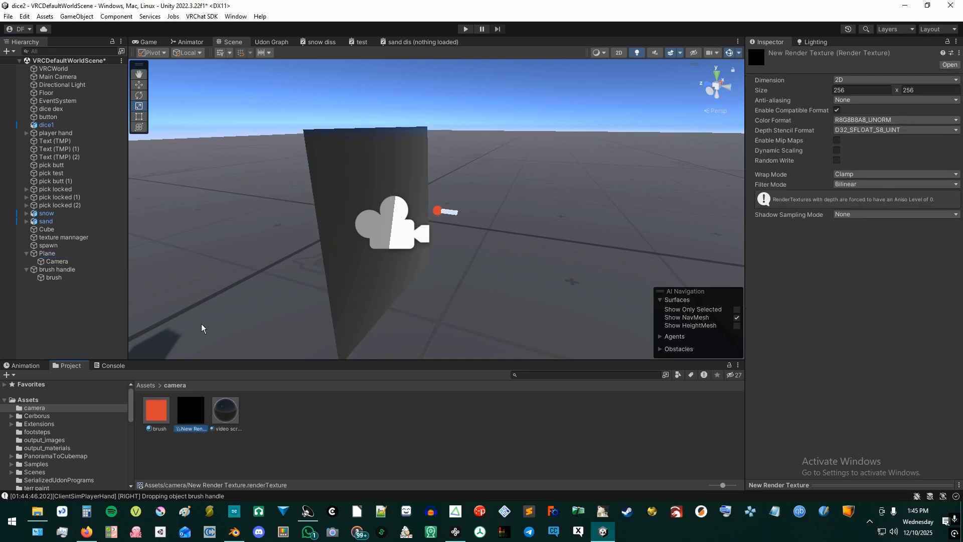
click(57, 262)
scroll(531, 155, down, 5)
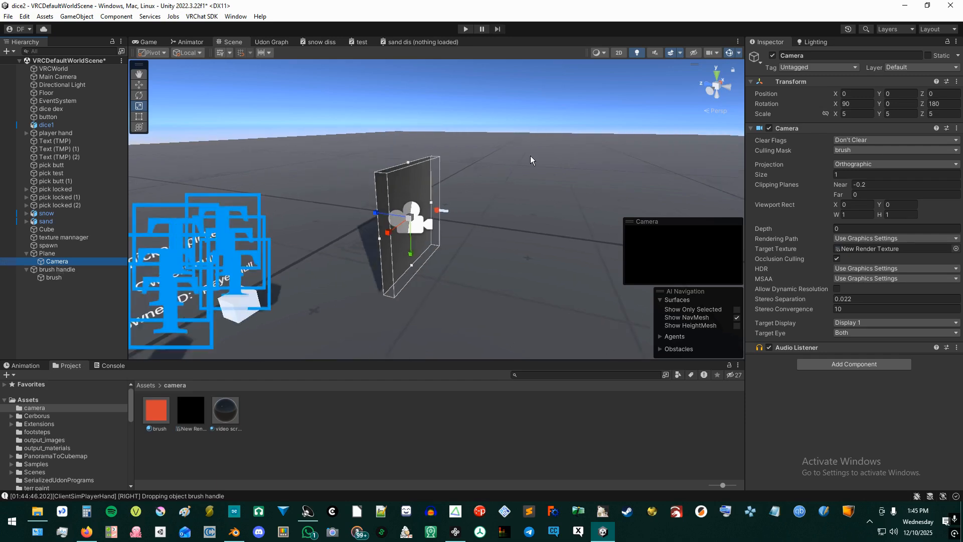
right_drag(532, 158, 322, 265)
middle_drag(339, 252, 445, 321)
Step: Enter play mode, close the simulator menu and walk across the snow area to look at its deformed surface
click(465, 29)
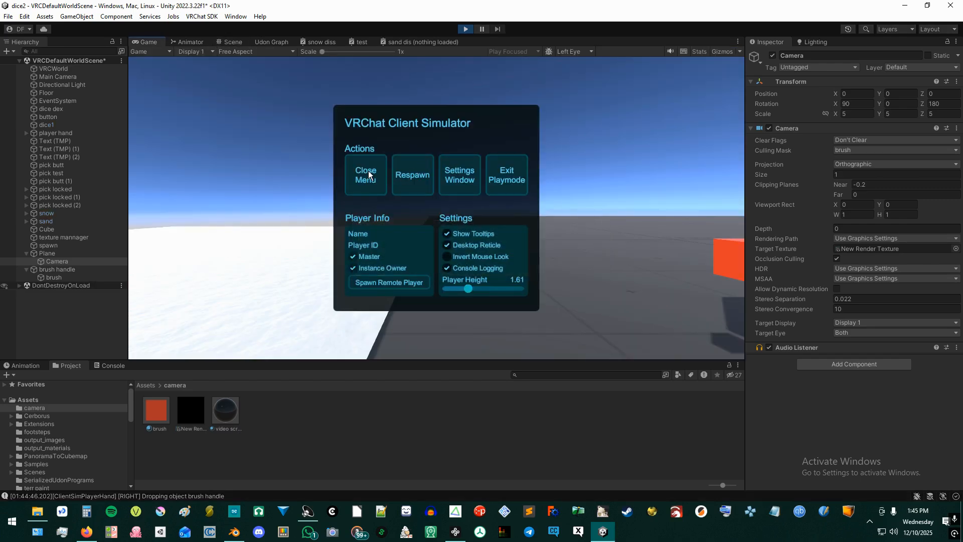
click(368, 175)
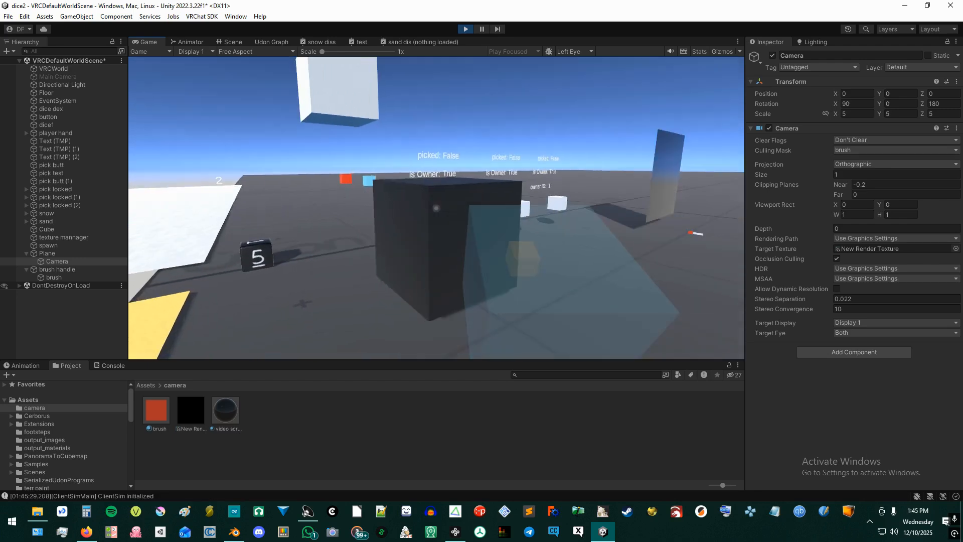
key(w)
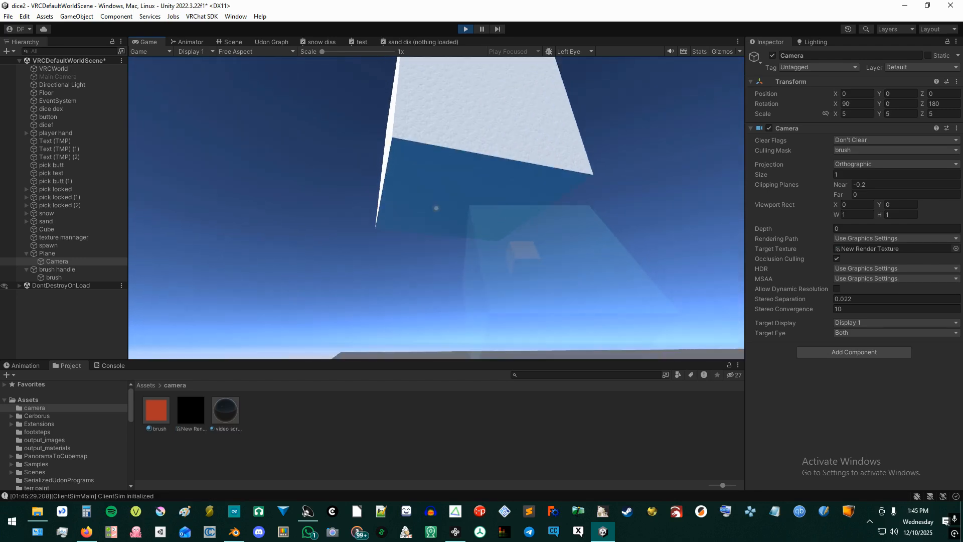
key(w)
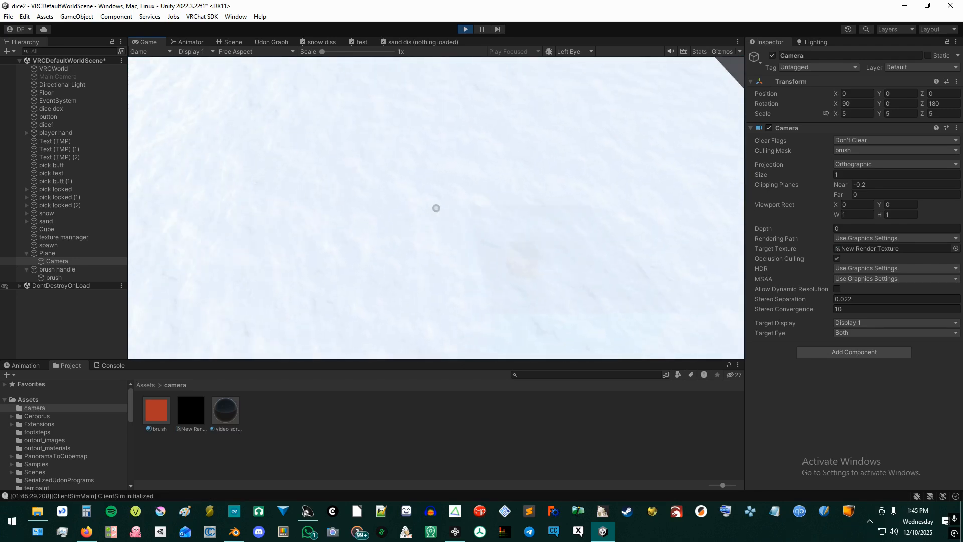
key(w)
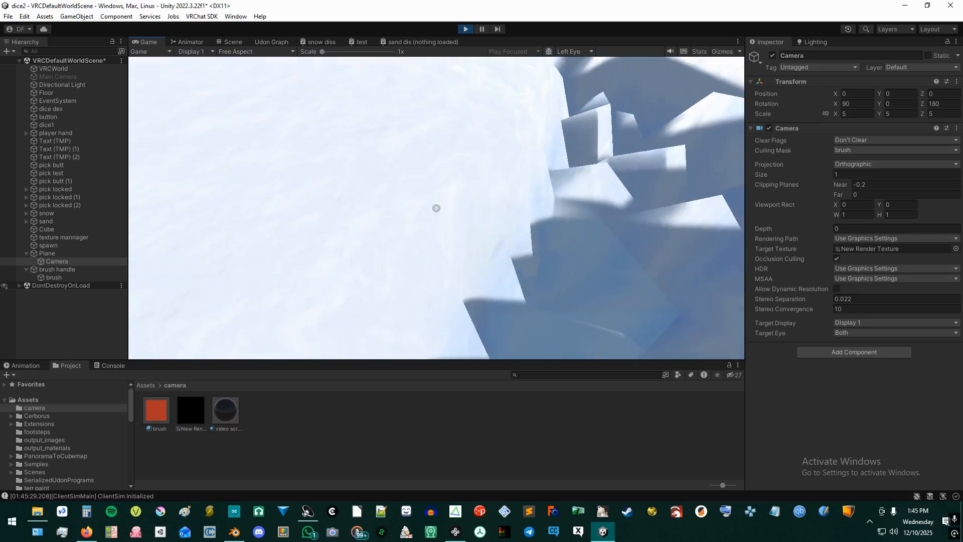
key(w)
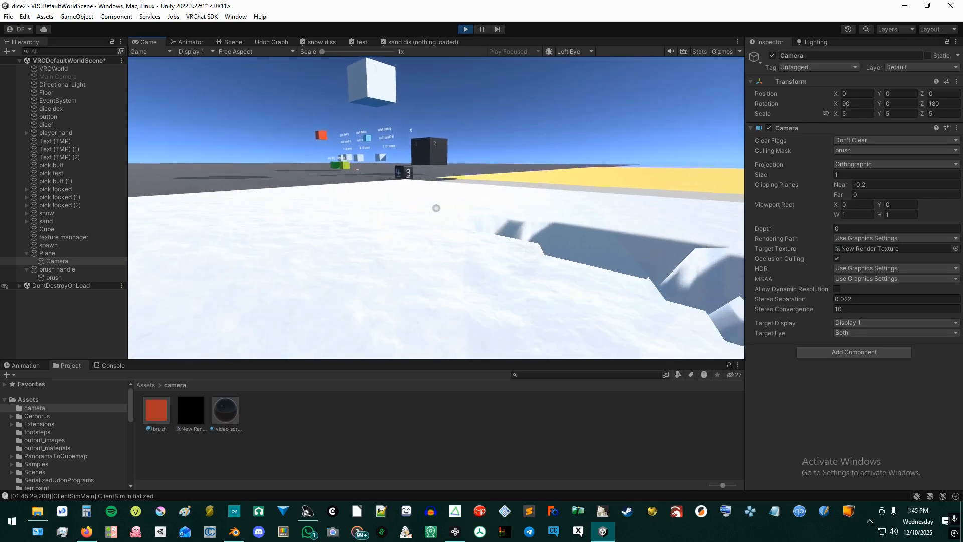
key(w)
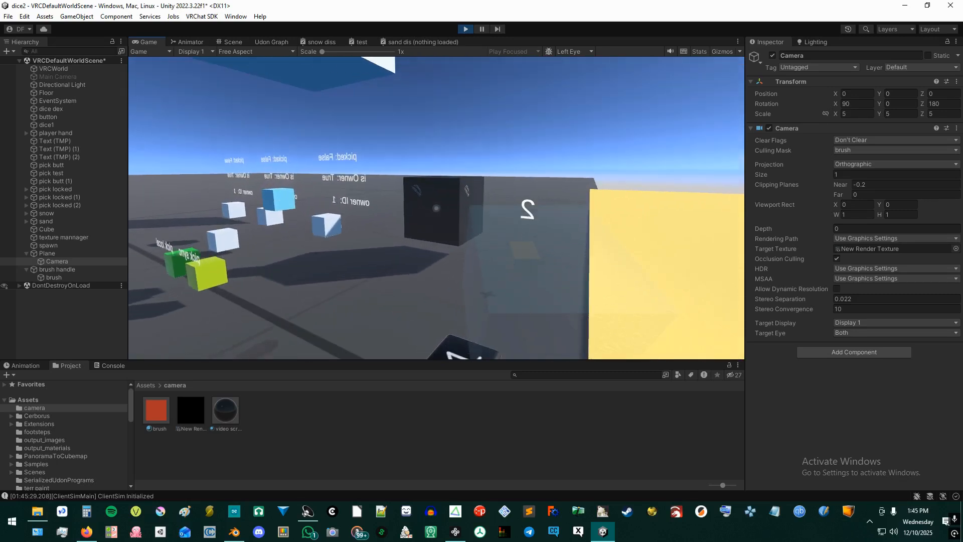
Step: Walk past the pickup cubes to the dark painting plane and pick up the brush handle
key(w)
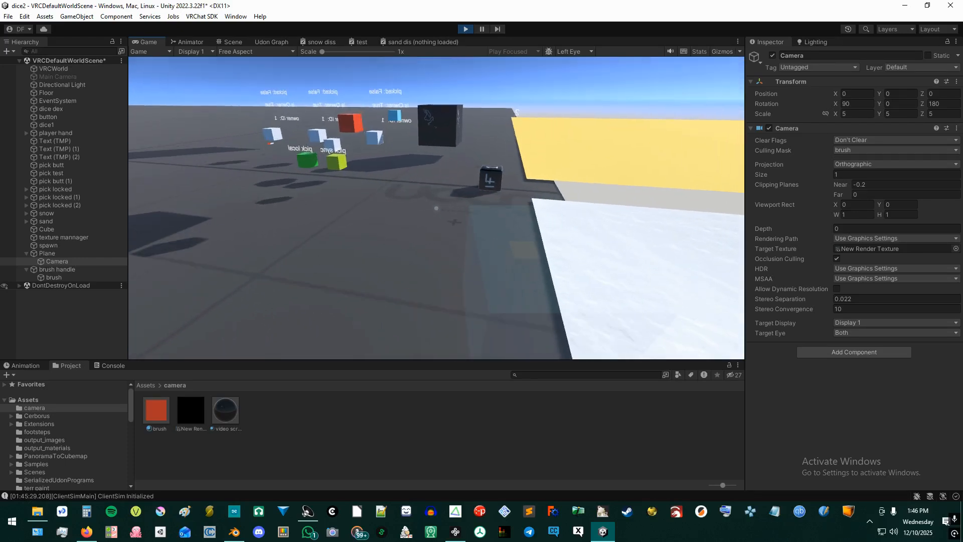
key(w)
key(w)
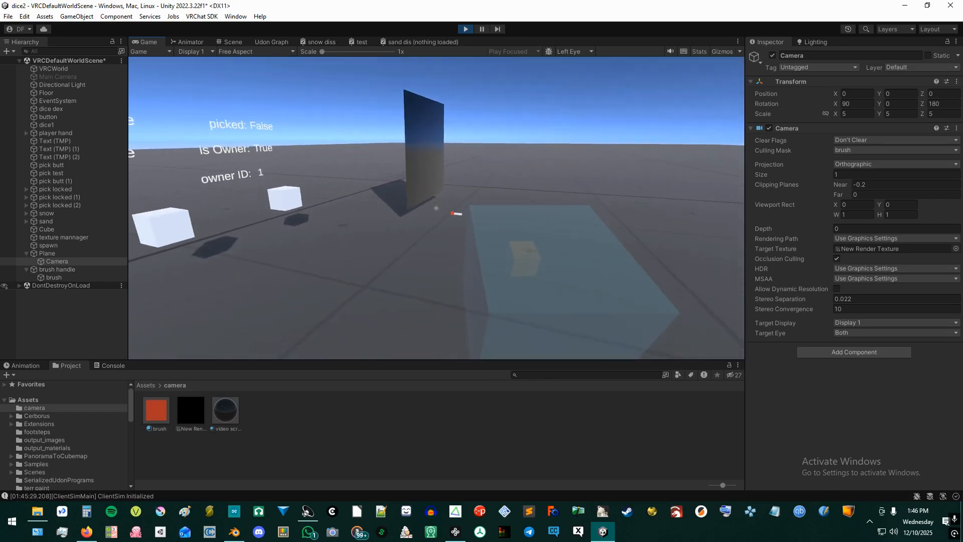
click(436, 208)
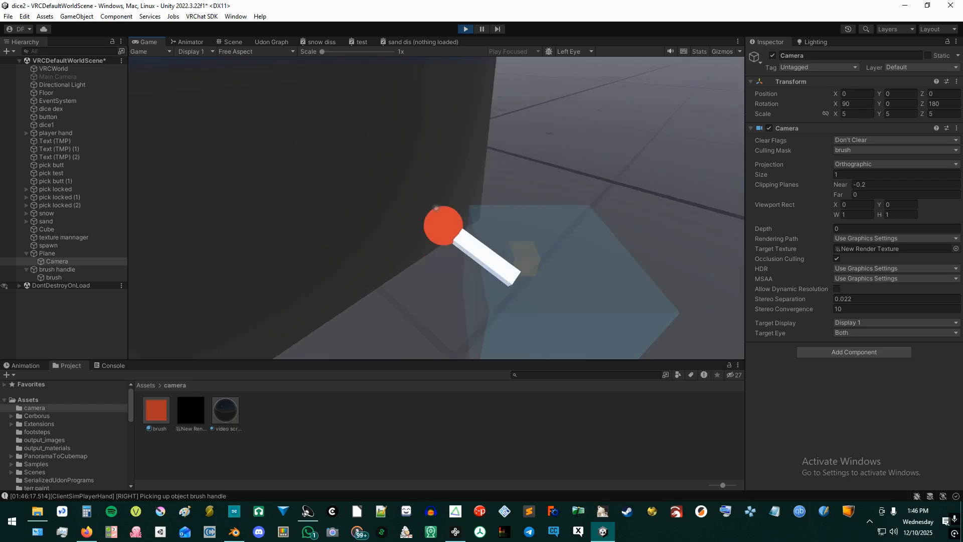